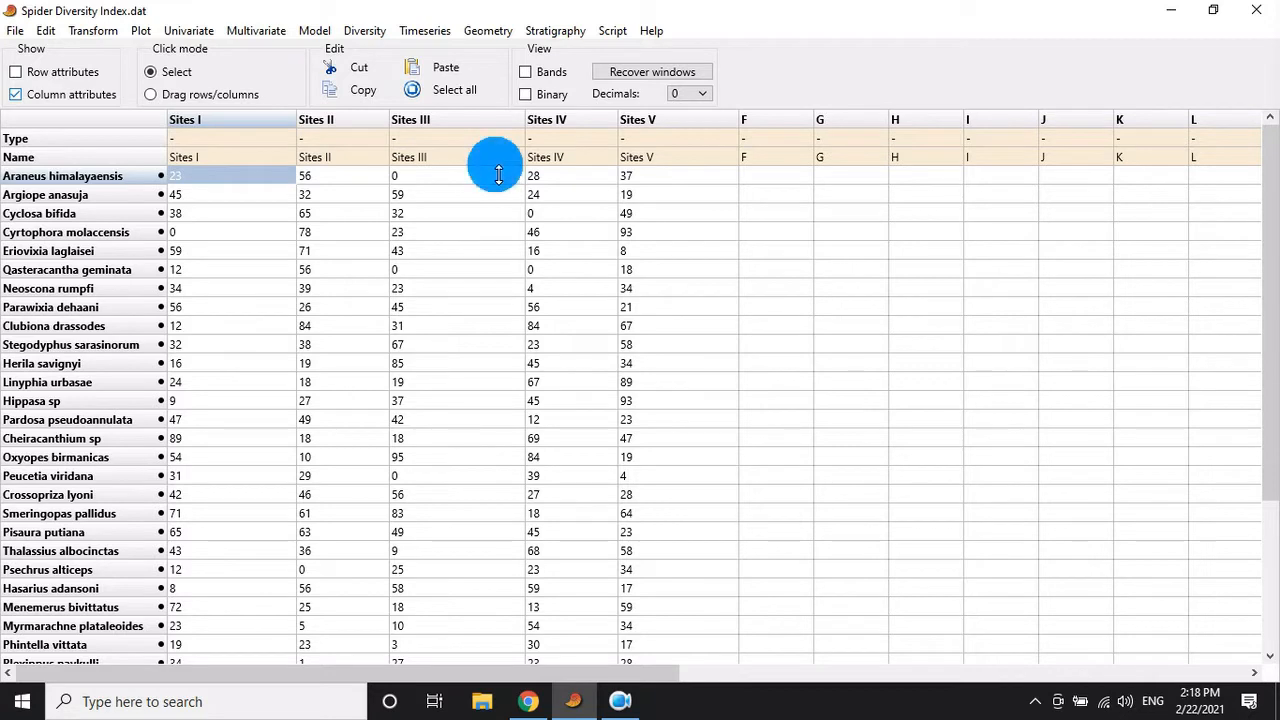
Hide the column attributes in the spider data sheet
click(50, 98)
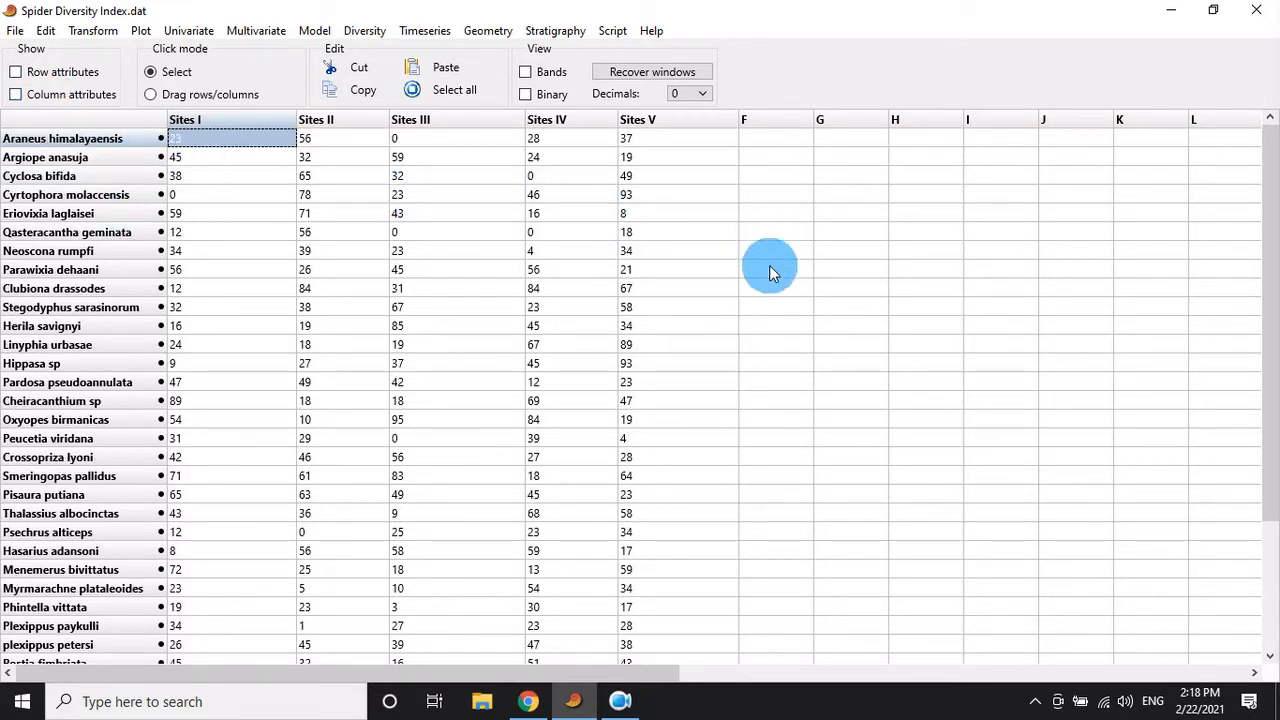
Look through the spider species rows and their counts across Sites I to V
key(Down)
key(Down)
key(Down)
key(Down)
key(Down)
key(Down)
key(Down)
key(Down)
key(Down)
key(Down)
key(Down)
key(Down)
key(Down)
key(Down)
key(Down)
key(Down)
key(Down)
key(Down)
key(Down)
key(Down)
key(Down)
key(Down)
key(Down)
key(Down)
key(Down)
key(Down)
key(Down)
key(Down)
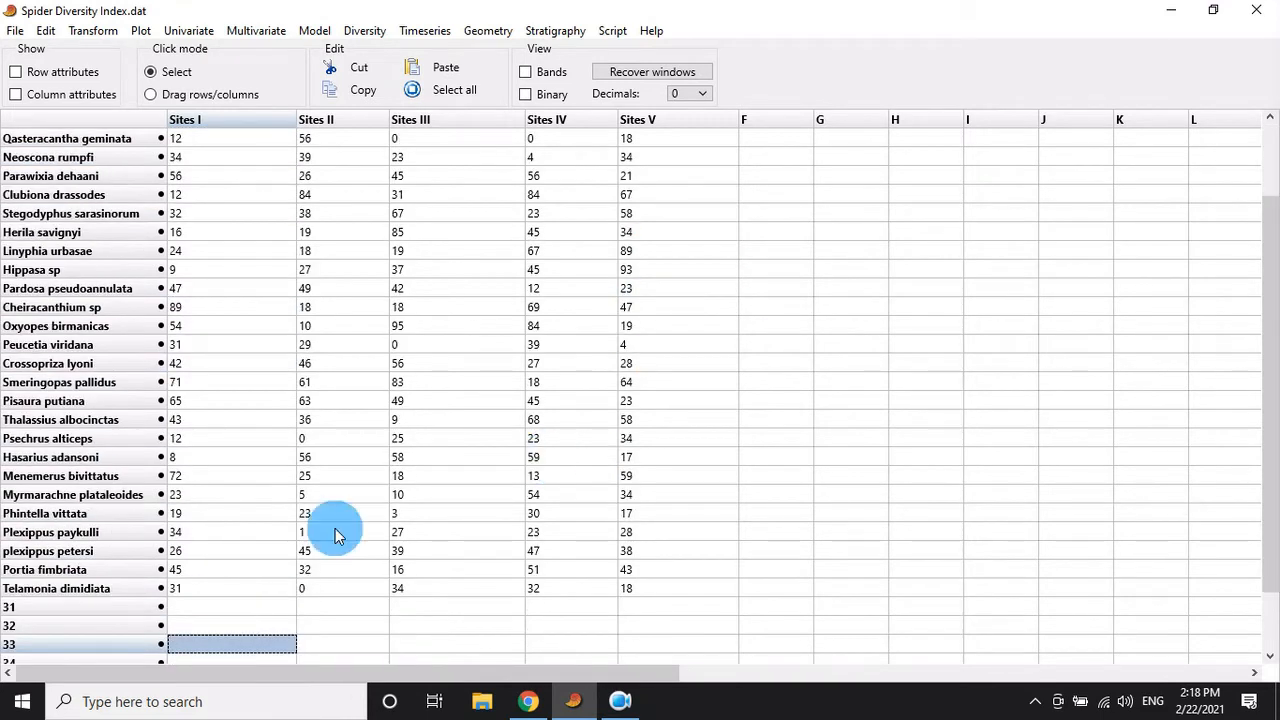
key(Up)
key(Up)
key(Up)
key(Up)
key(Up)
key(Up)
key(Up)
key(Up)
key(Up)
key(Up)
key(Up)
key(Up)
key(Up)
key(Up)
key(Up)
key(Up)
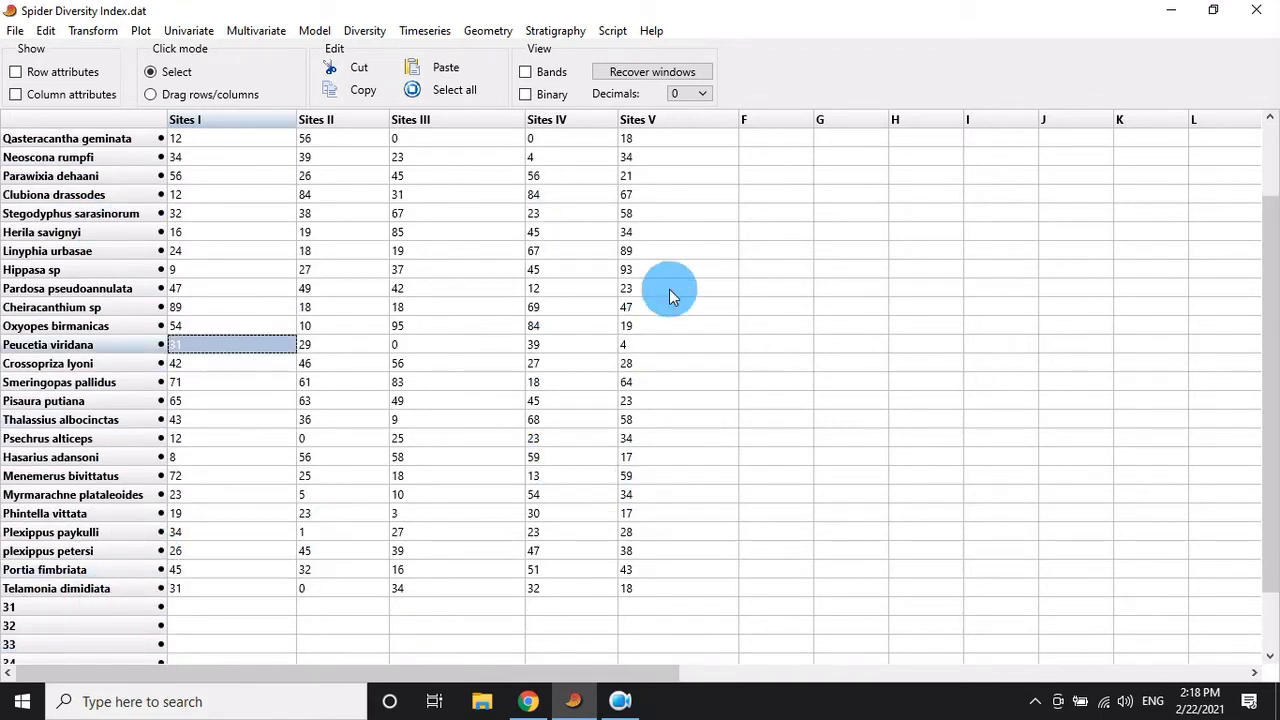
key(Up)
key(Up)
key(Up)
key(Up)
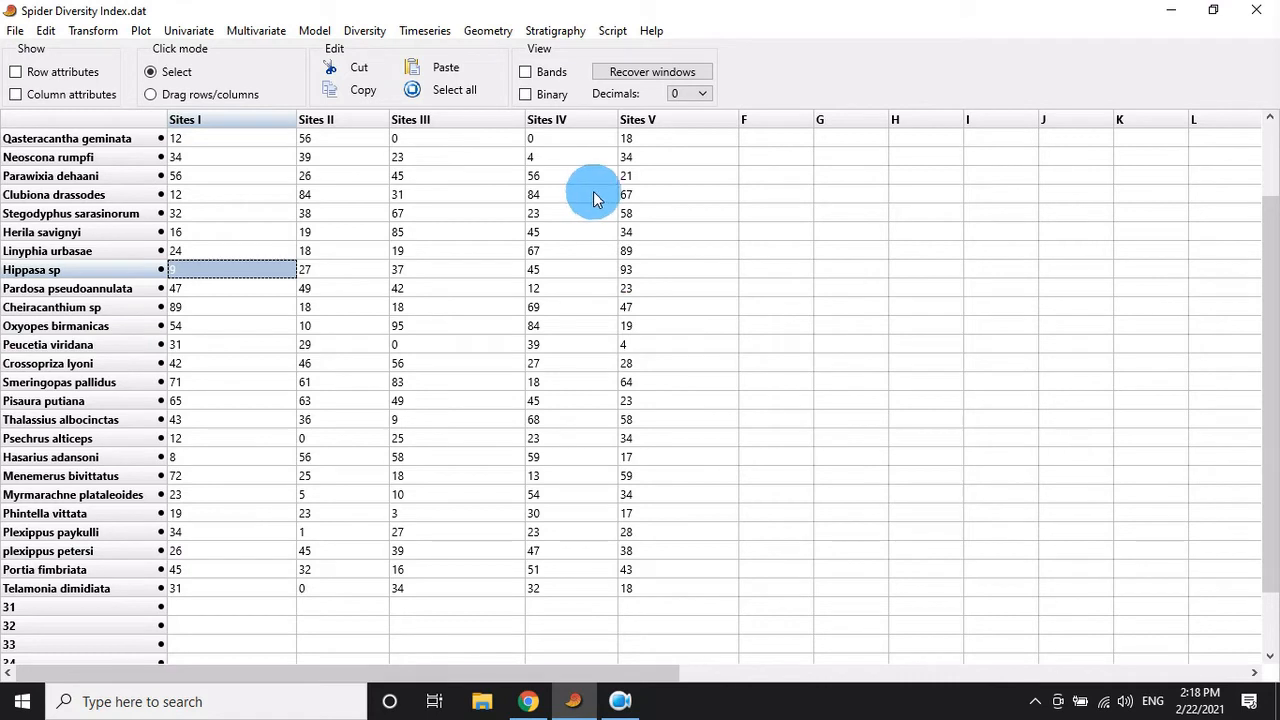
click(418, 142)
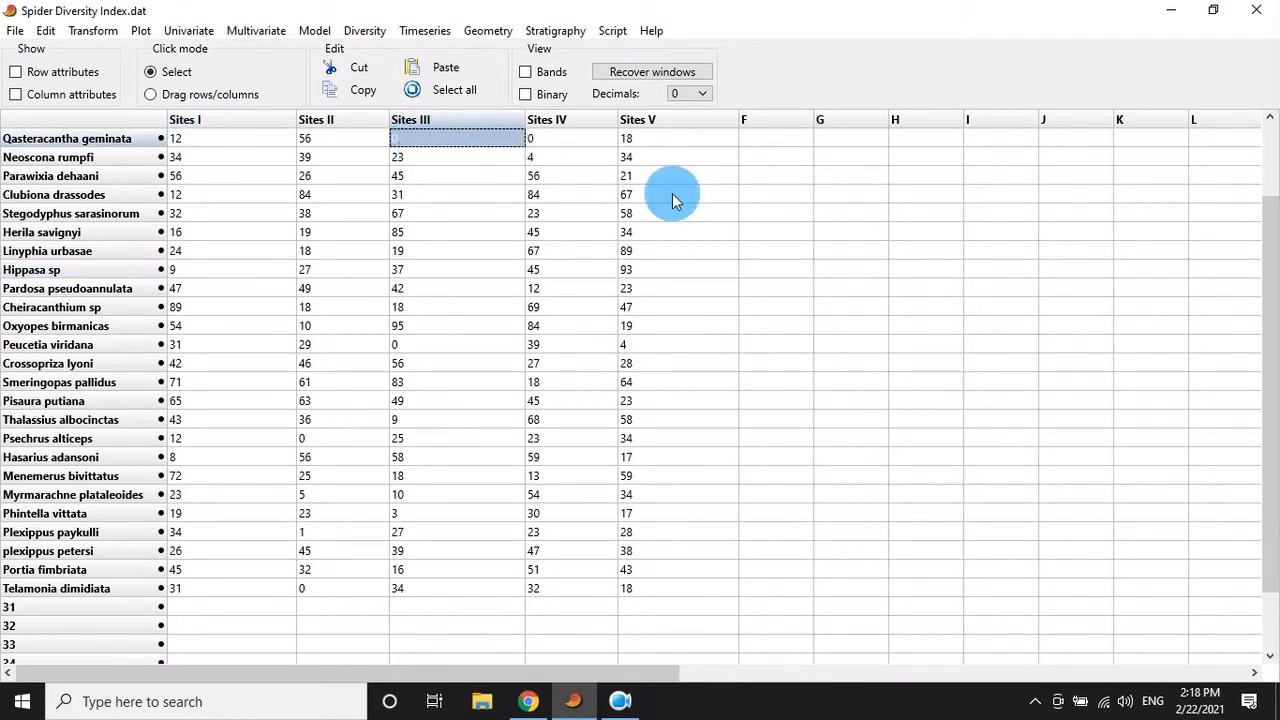
click(757, 251)
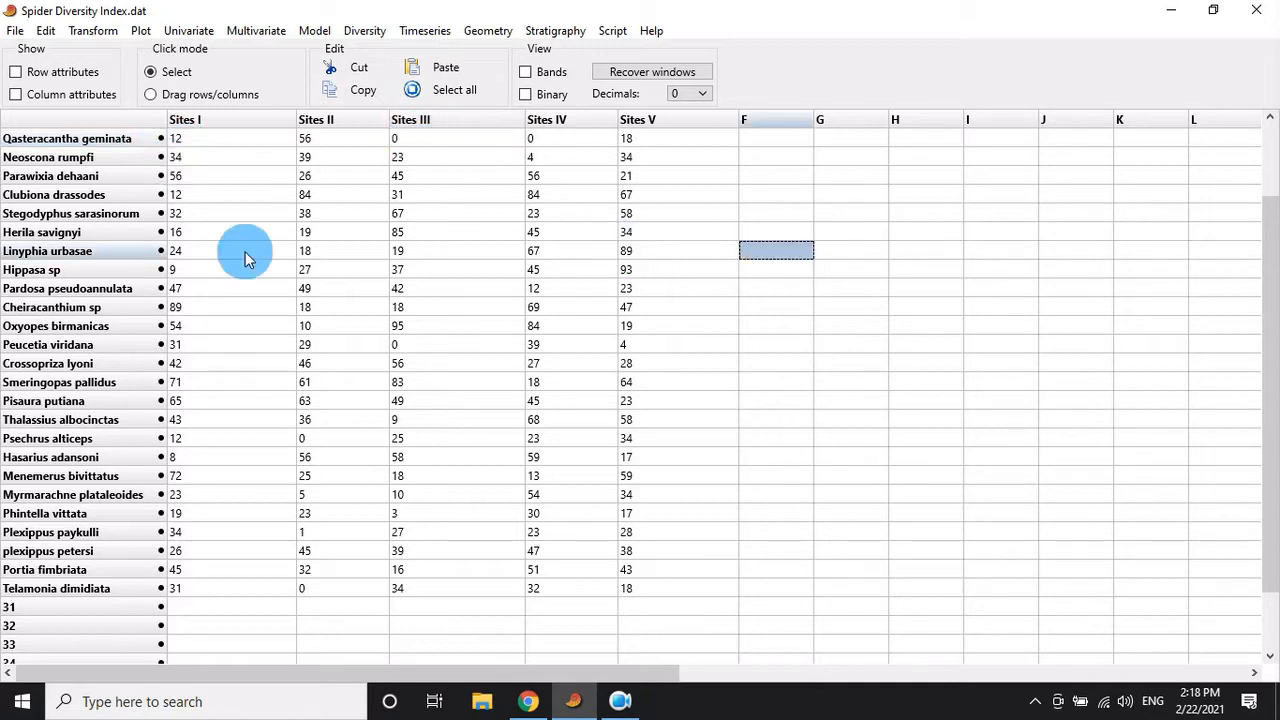
scroll(246, 257, up, 11)
drag(193, 140, 630, 678)
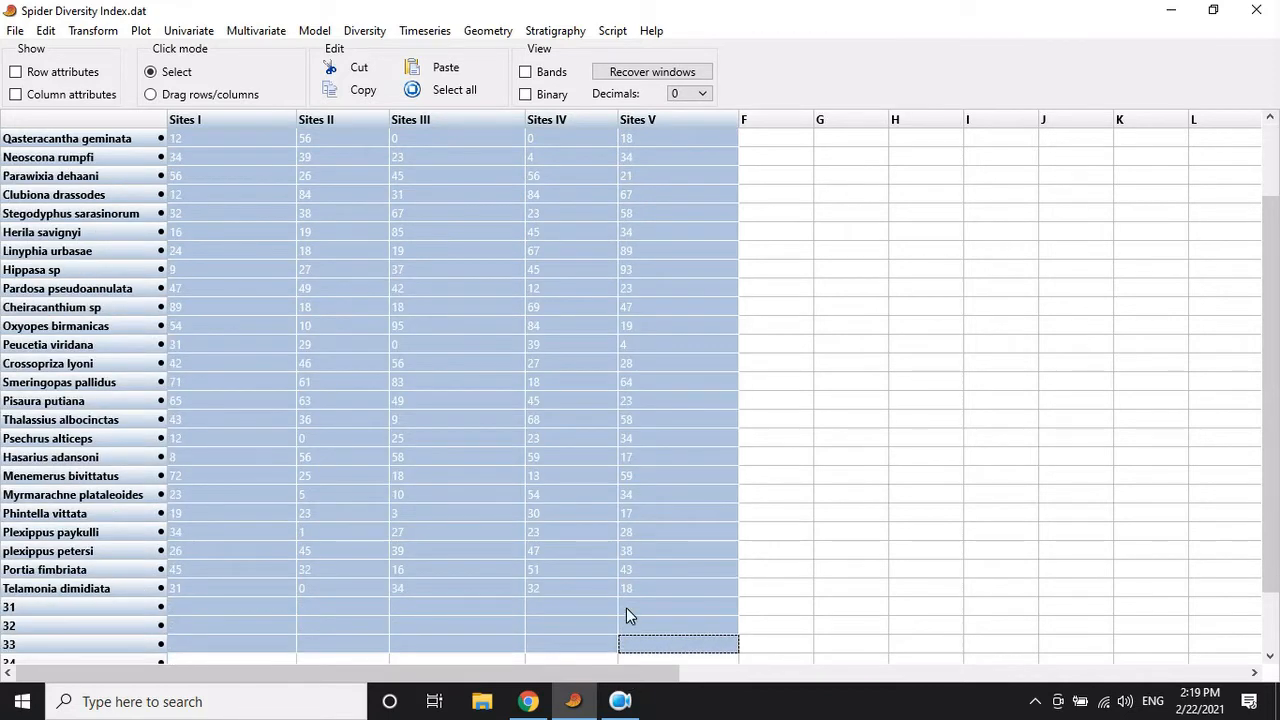
drag(626, 607, 620, 583)
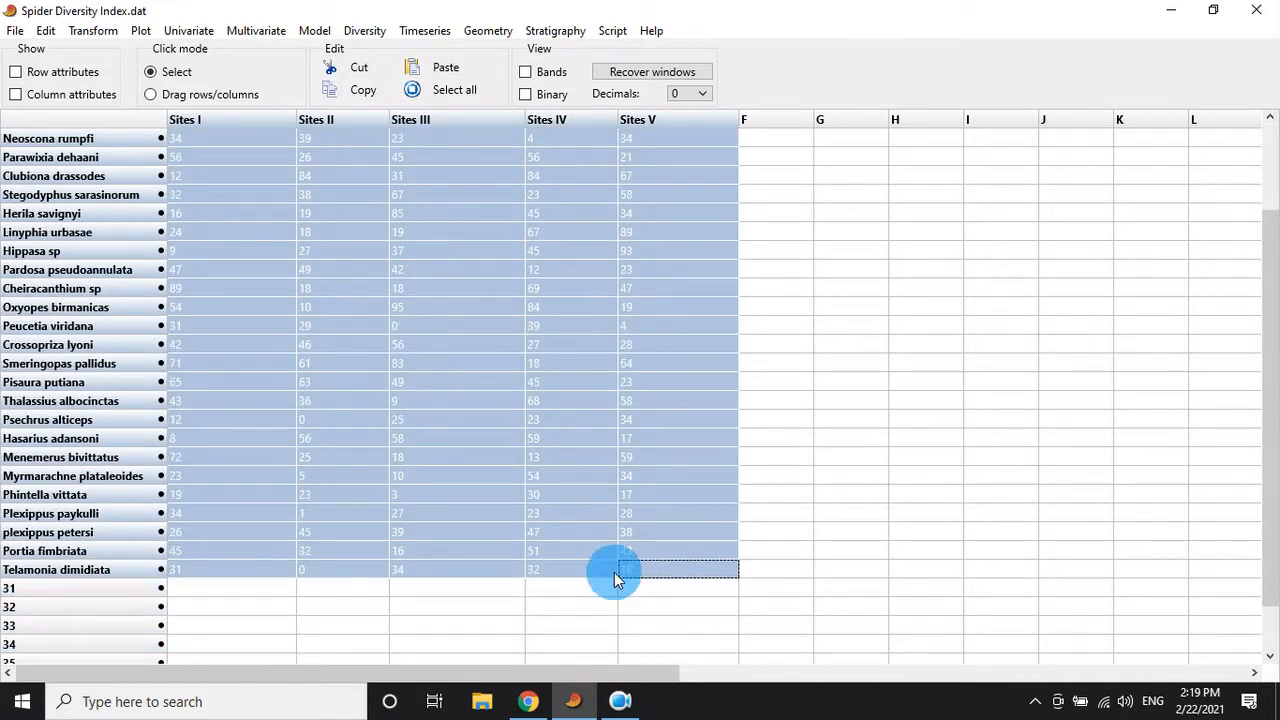
Select the counts from Araneus himalayaensis to Telamonia dimidiata for Sites I to V and compute their alpha diversity indices, maximizing the results
scroll(492, 345, up, 20)
scroll(484, 283, up, 2)
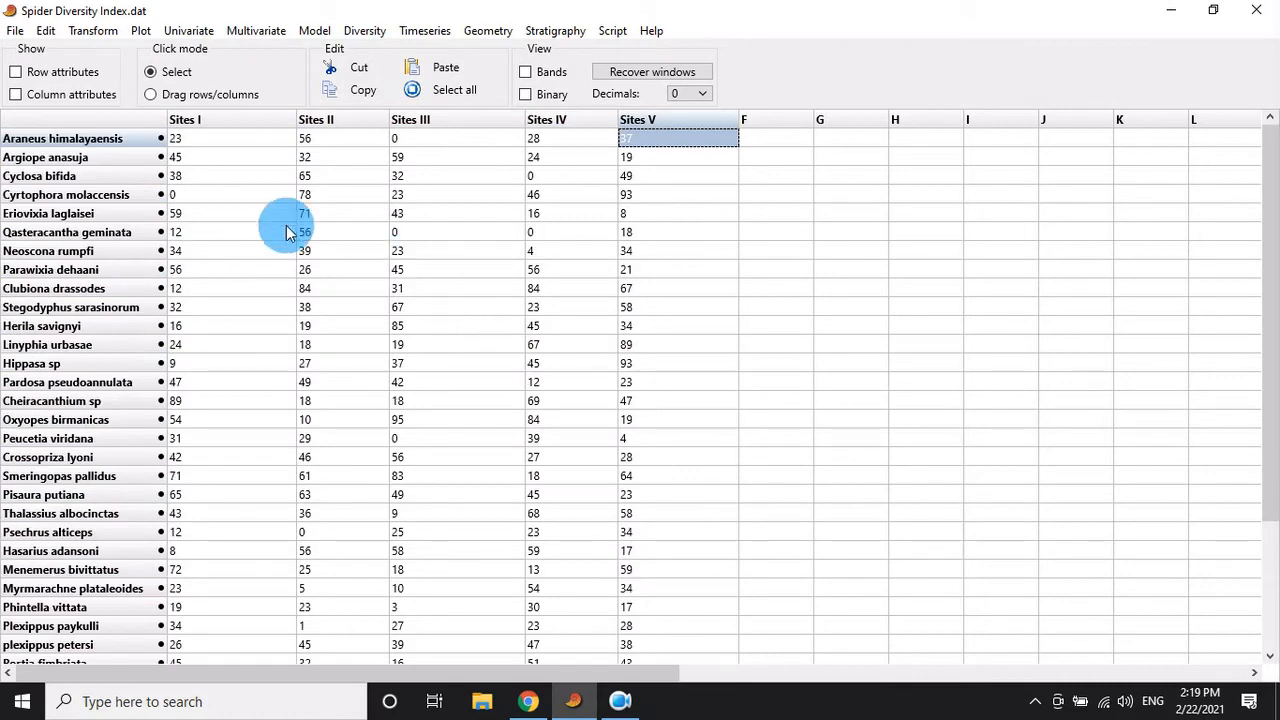
drag(189, 140, 638, 518)
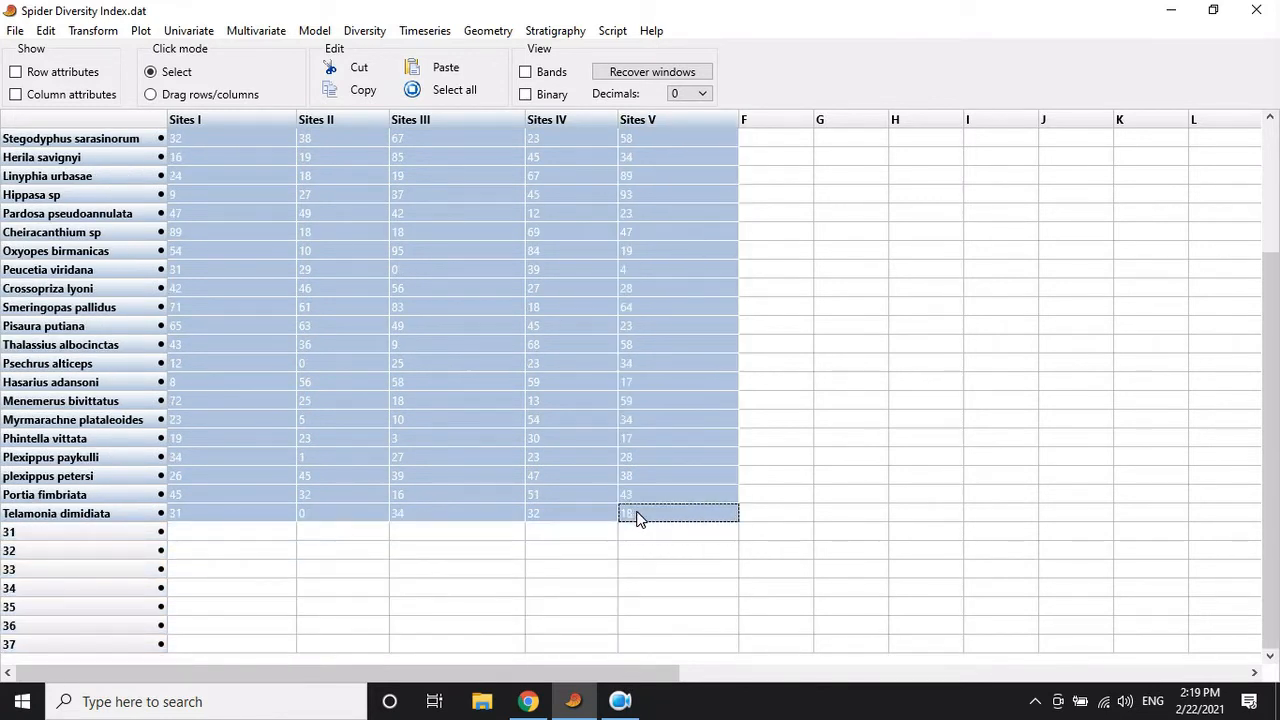
click(362, 31)
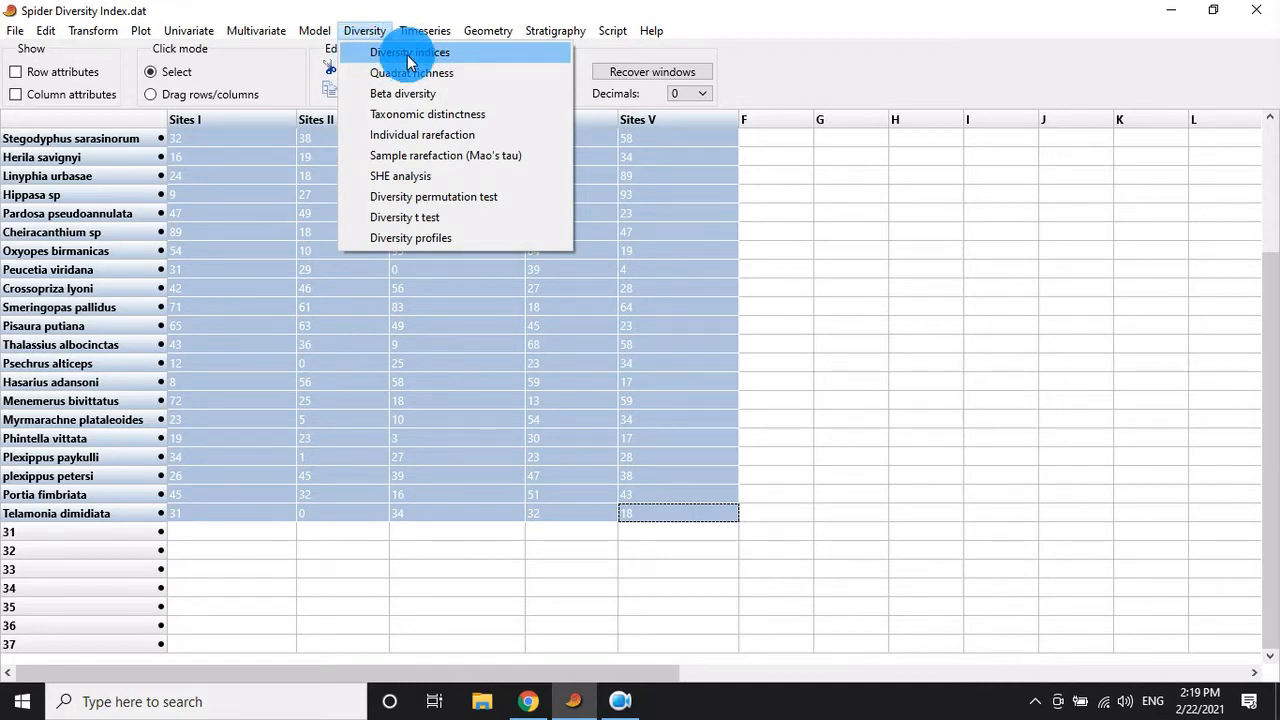
click(407, 57)
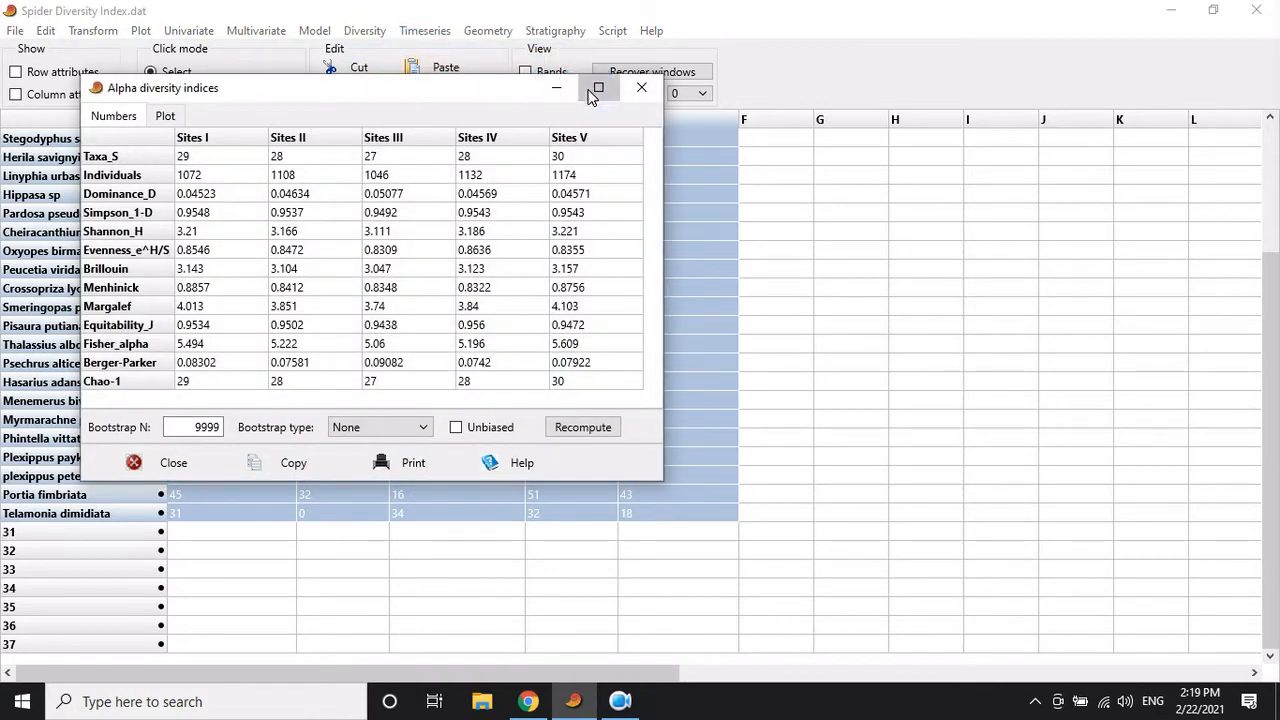
click(597, 88)
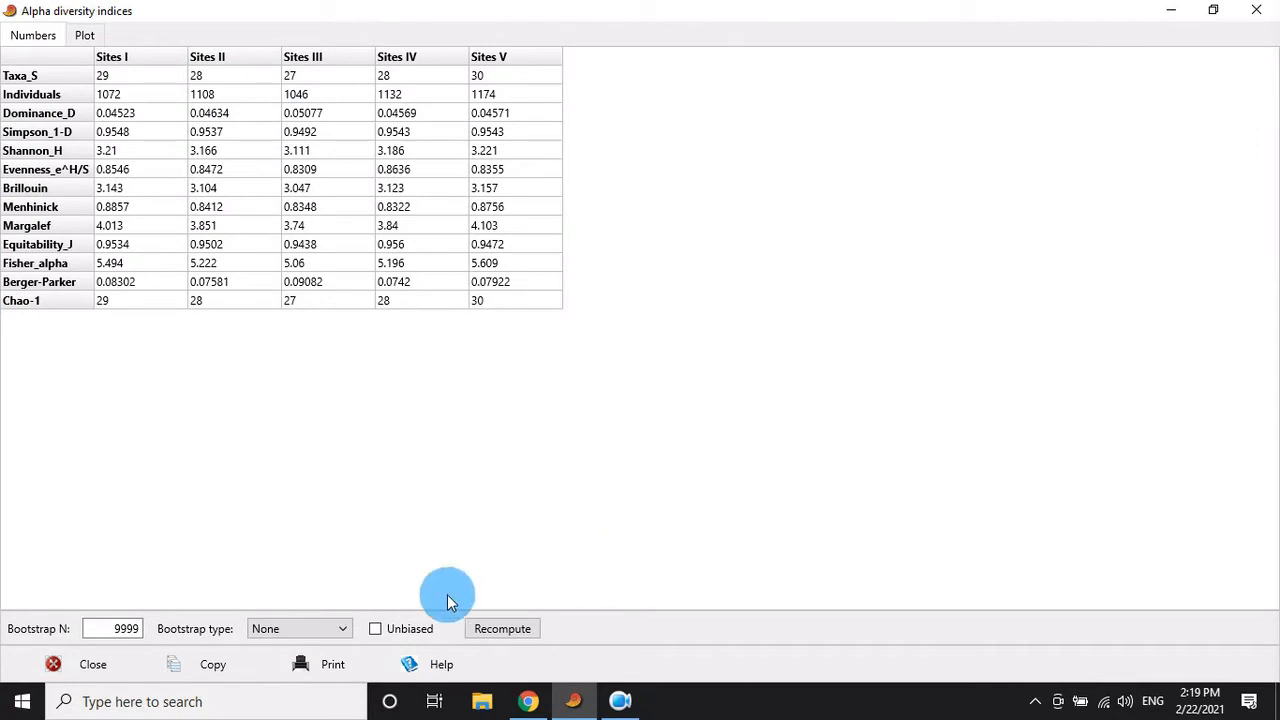
Set the bootstrap type to Percentiles and recompute the diversity indices with lower and upper limits
click(343, 628)
click(301, 595)
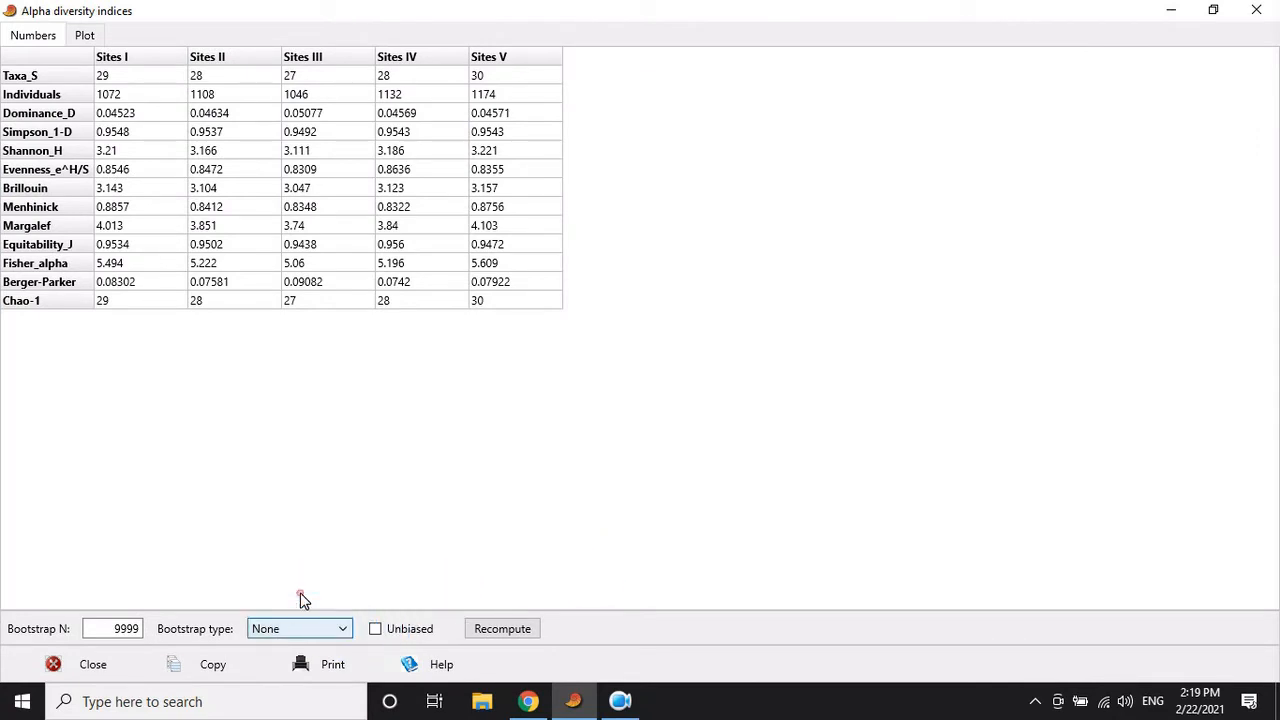
click(477, 632)
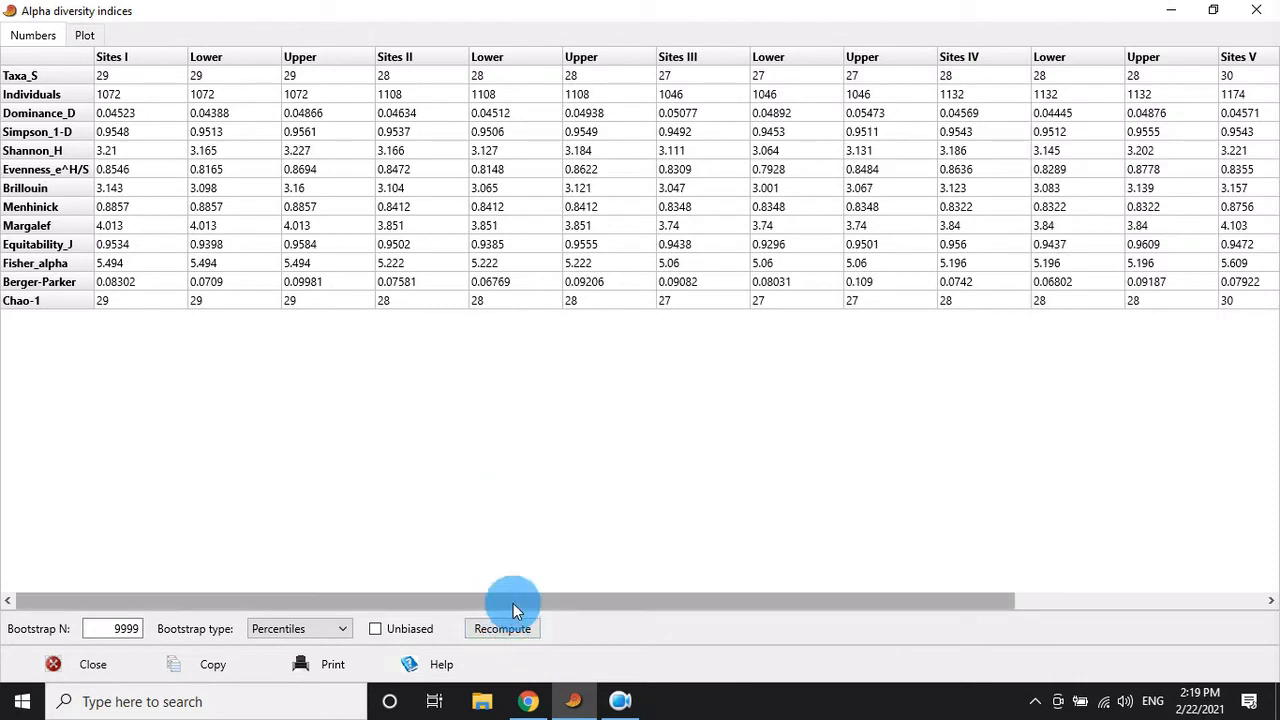
drag(513, 603, 408, 613)
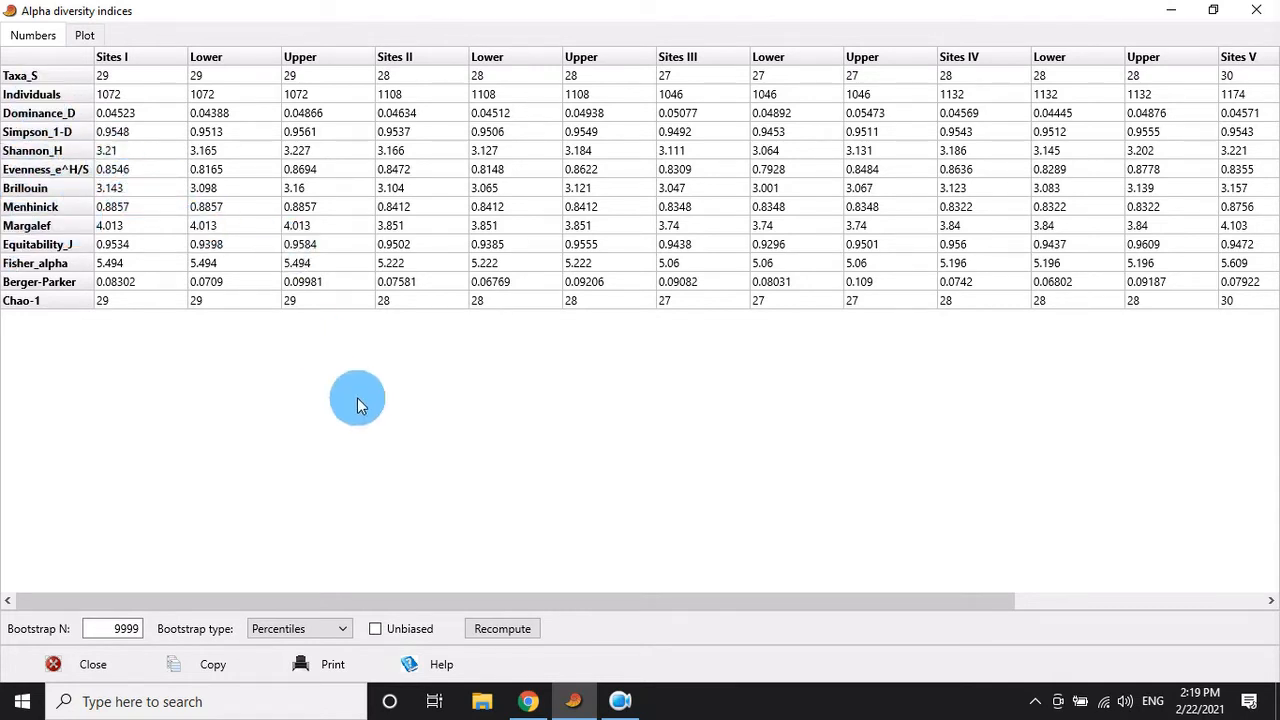
Show the Taxa S plot with error bars, a connecting line and flipped axes
click(86, 38)
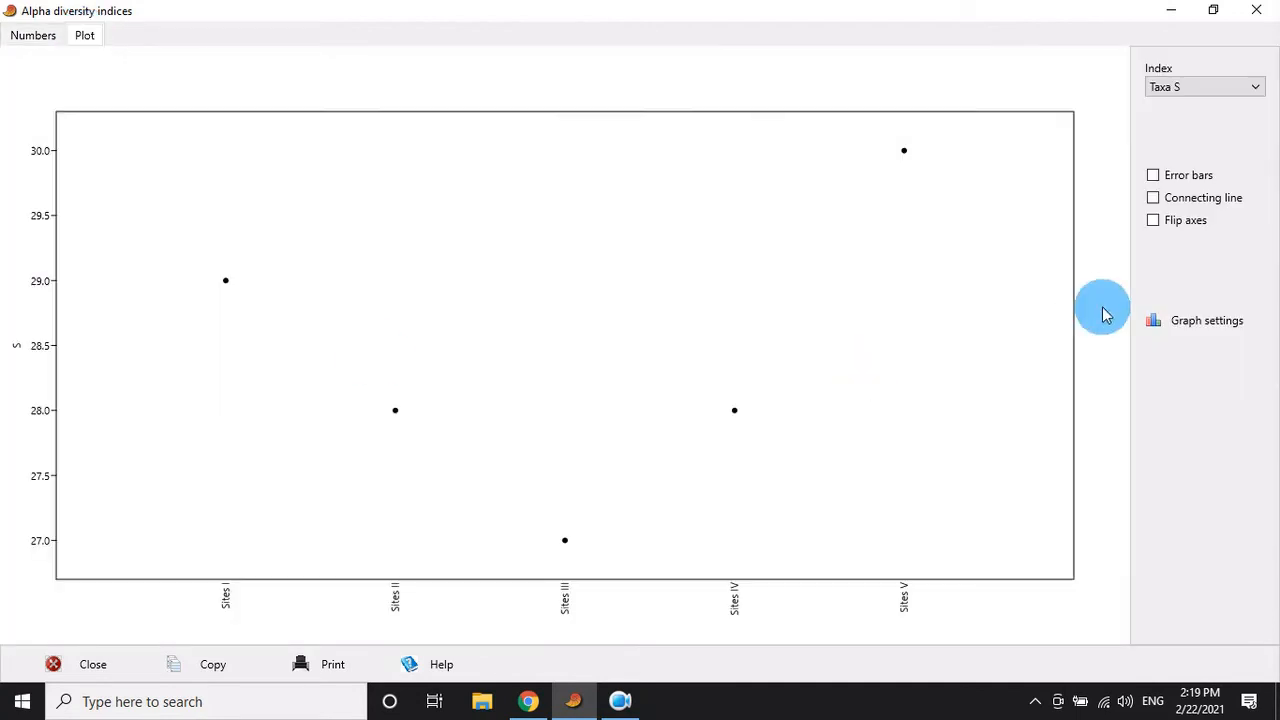
click(1188, 180)
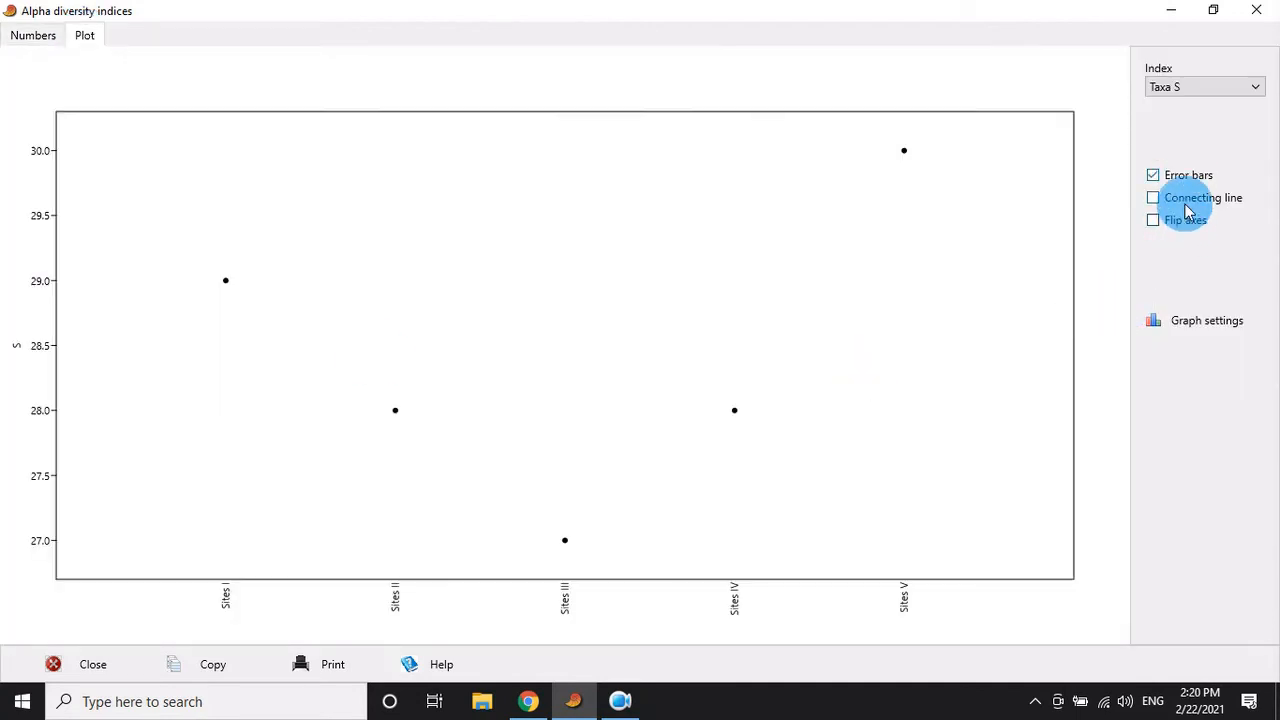
click(1188, 204)
click(1186, 222)
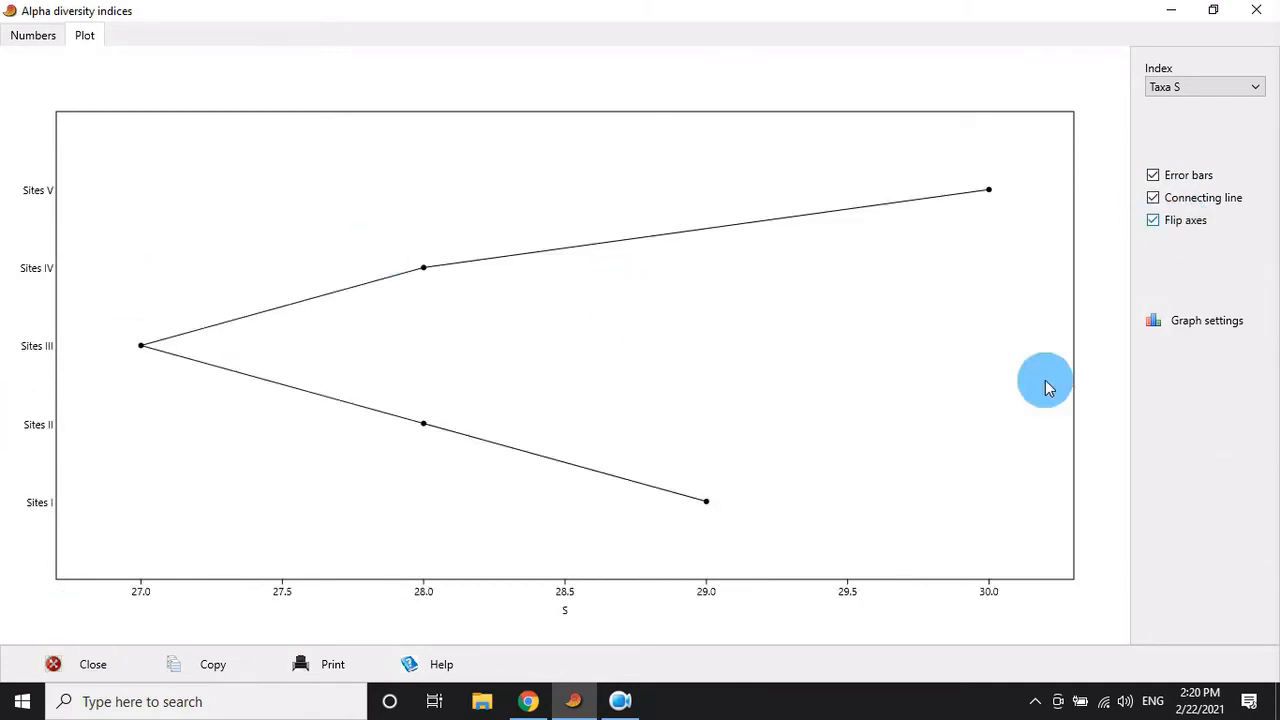
Enable thick lines, point symbols and filled regions in the Taxa S graph's preferences
click(1197, 330)
drag(300, 132, 473, 105)
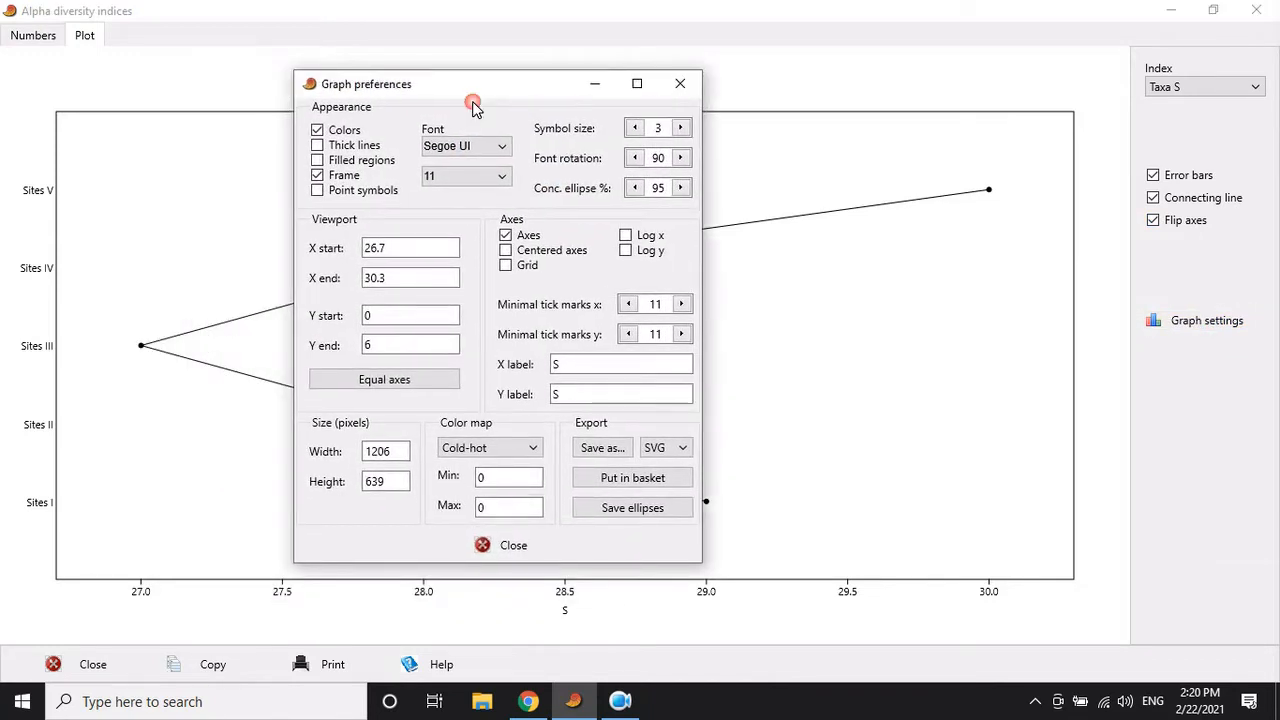
click(318, 147)
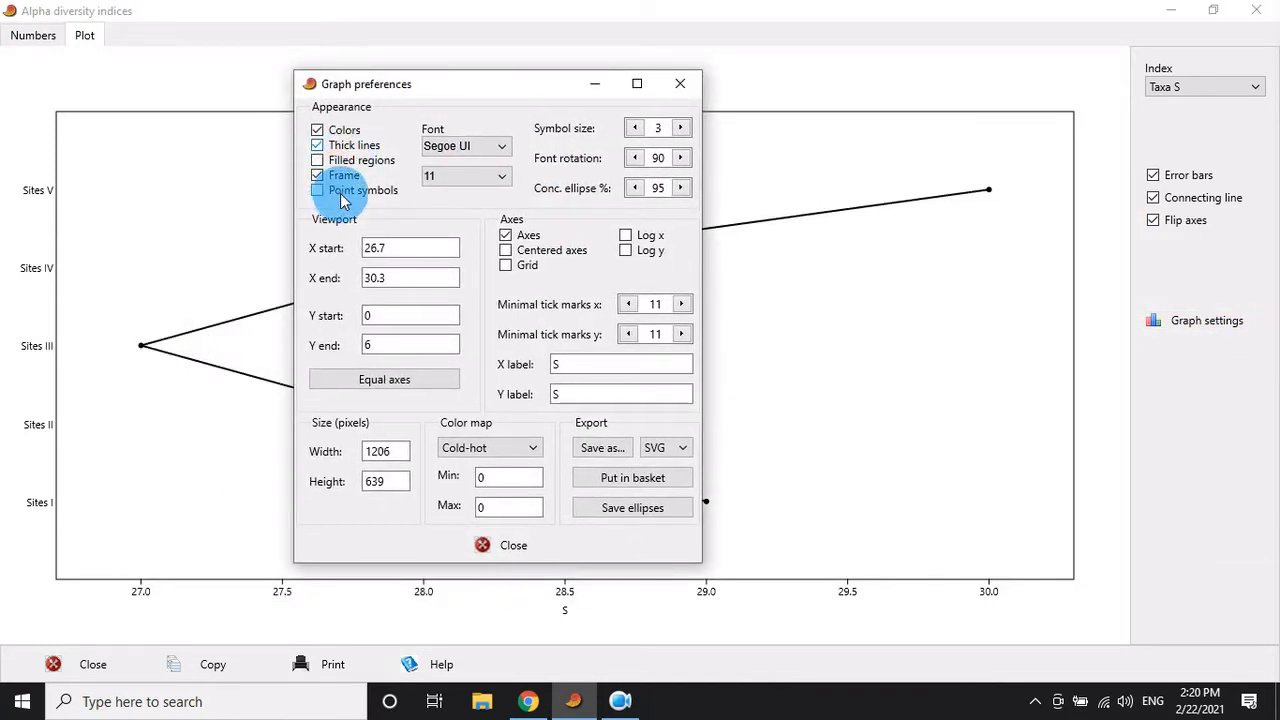
click(341, 193)
click(345, 161)
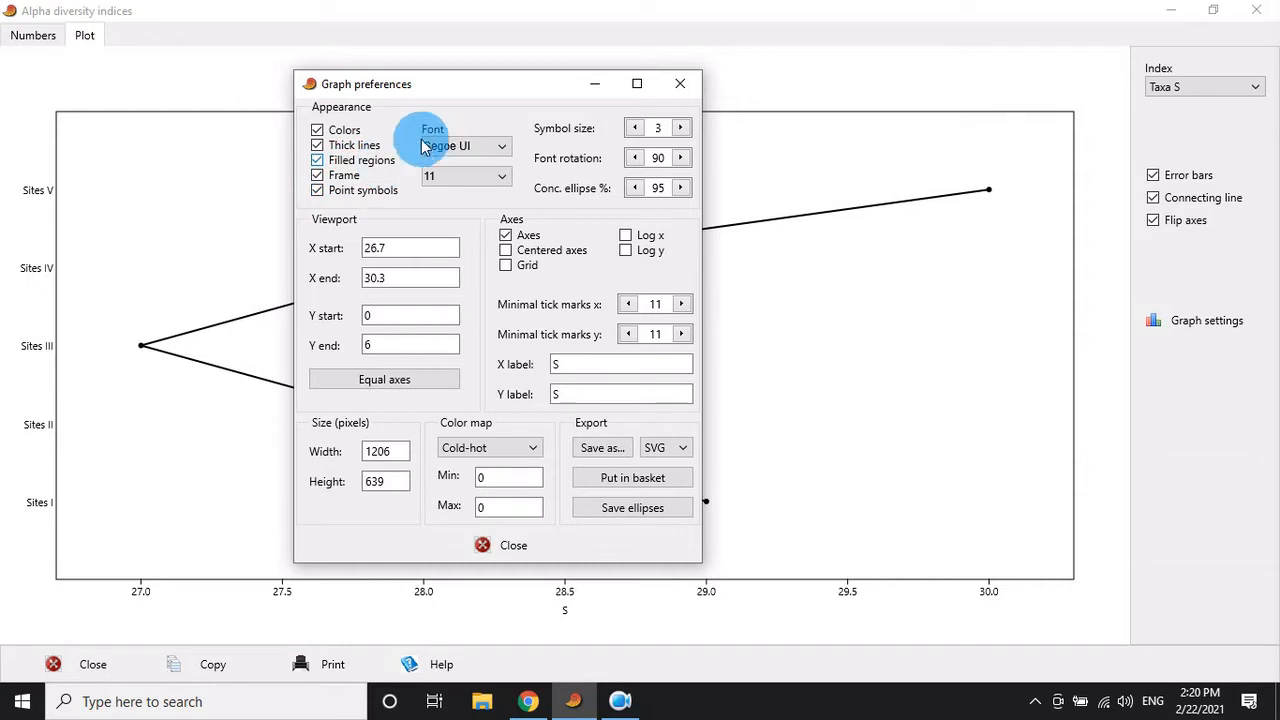
Set the graph font to Times New Roman, size 12
click(502, 150)
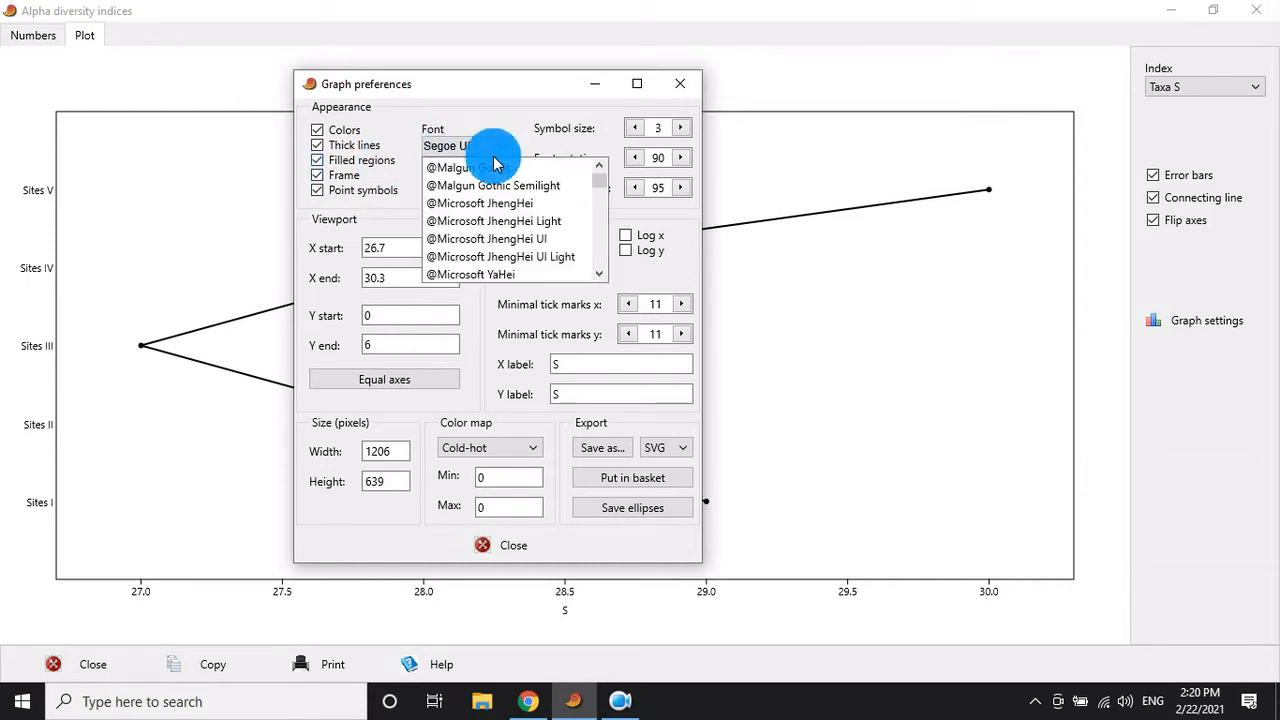
scroll(480, 205, down, 10)
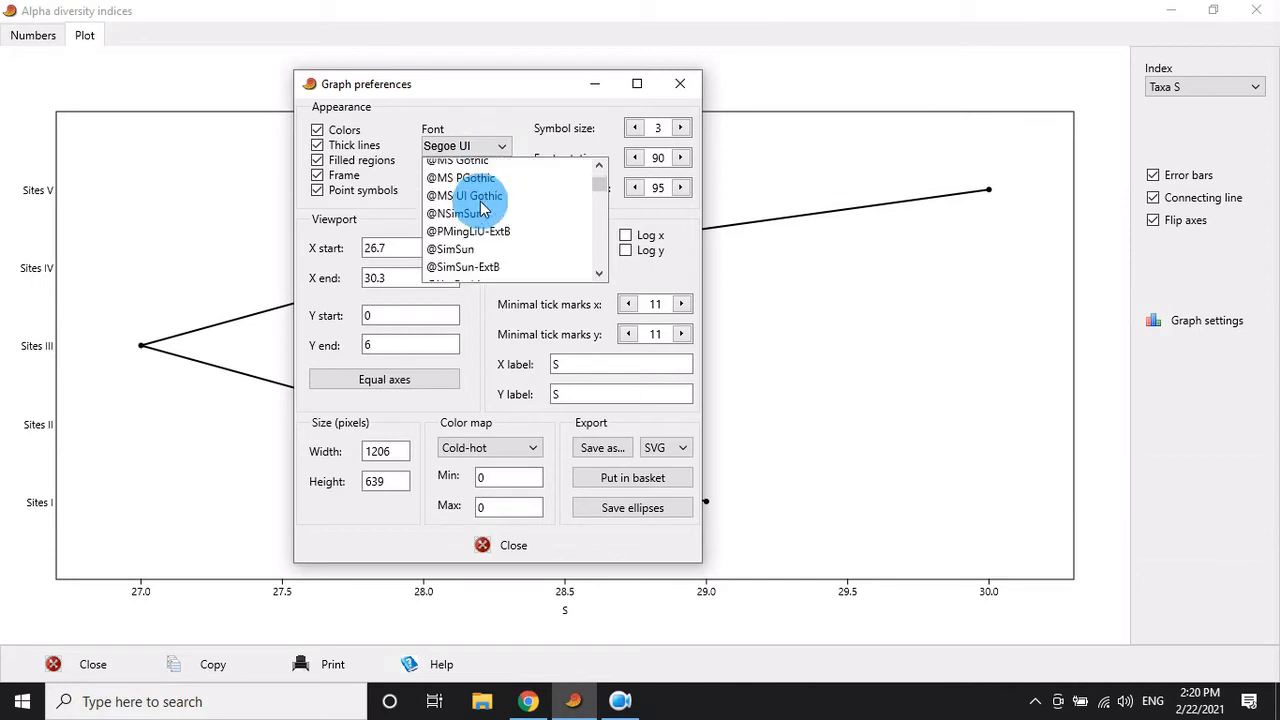
scroll(484, 208, down, 1)
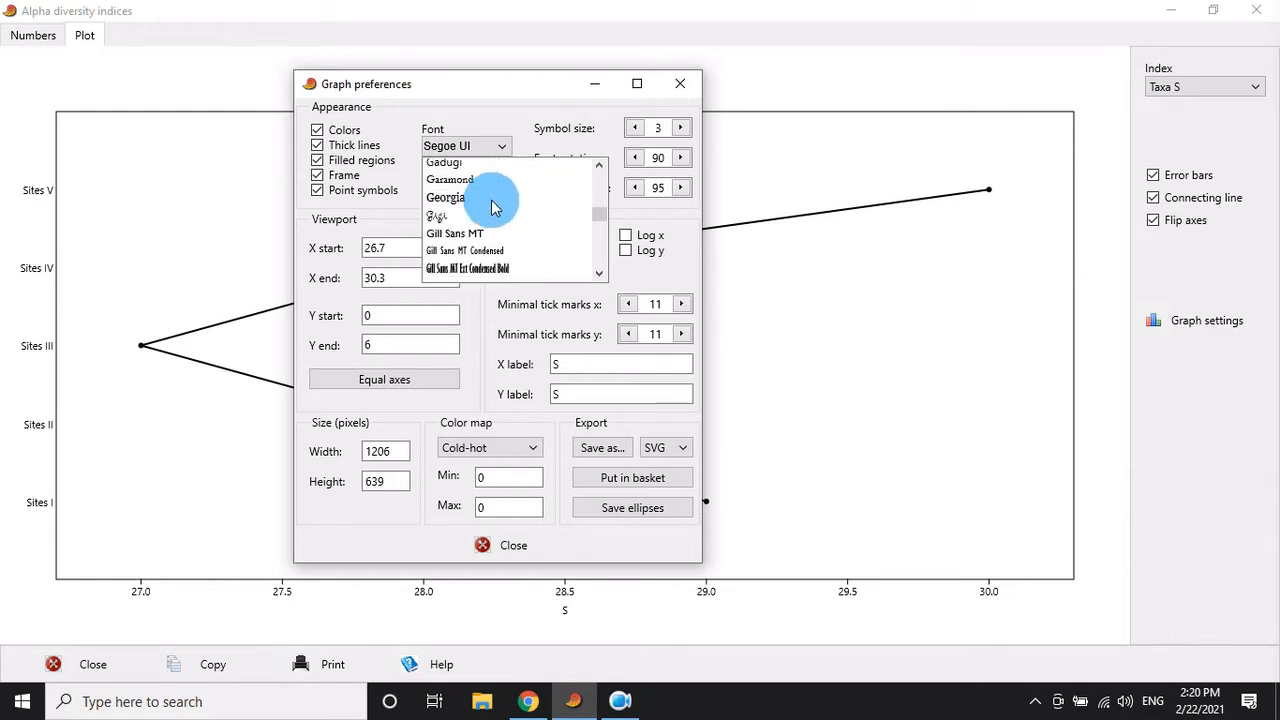
scroll(492, 207, down, 2)
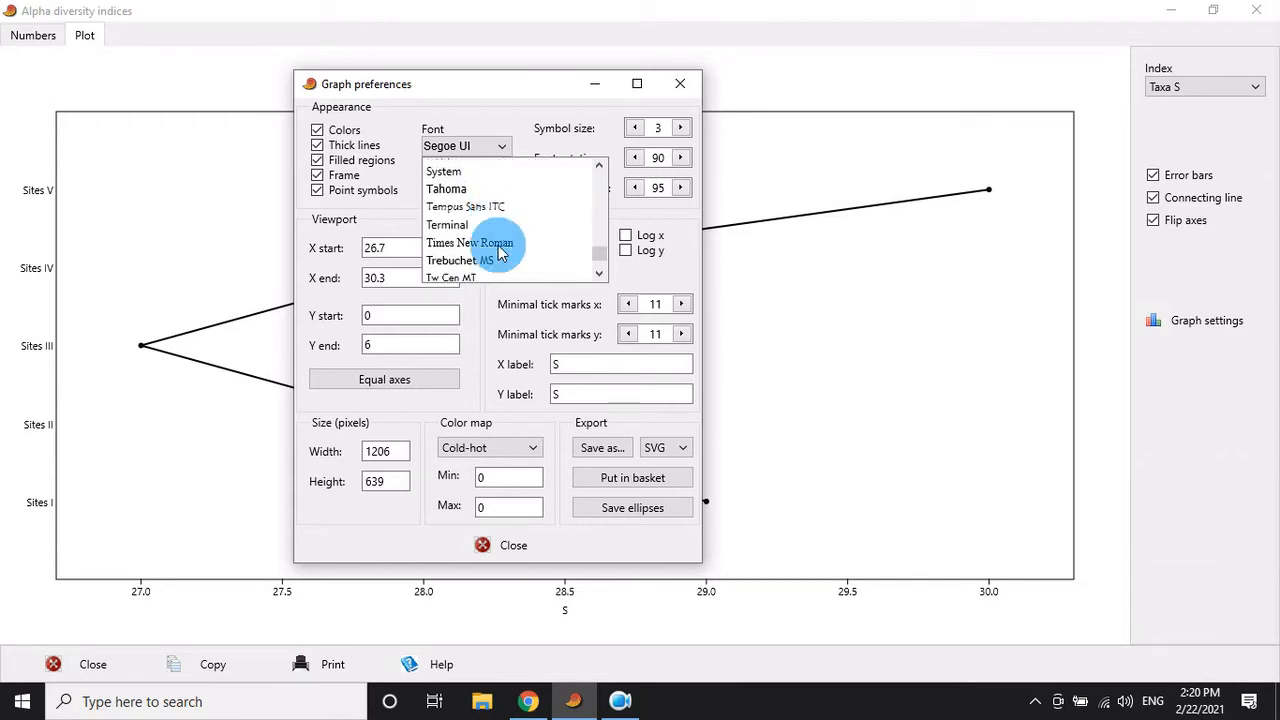
click(498, 245)
click(511, 179)
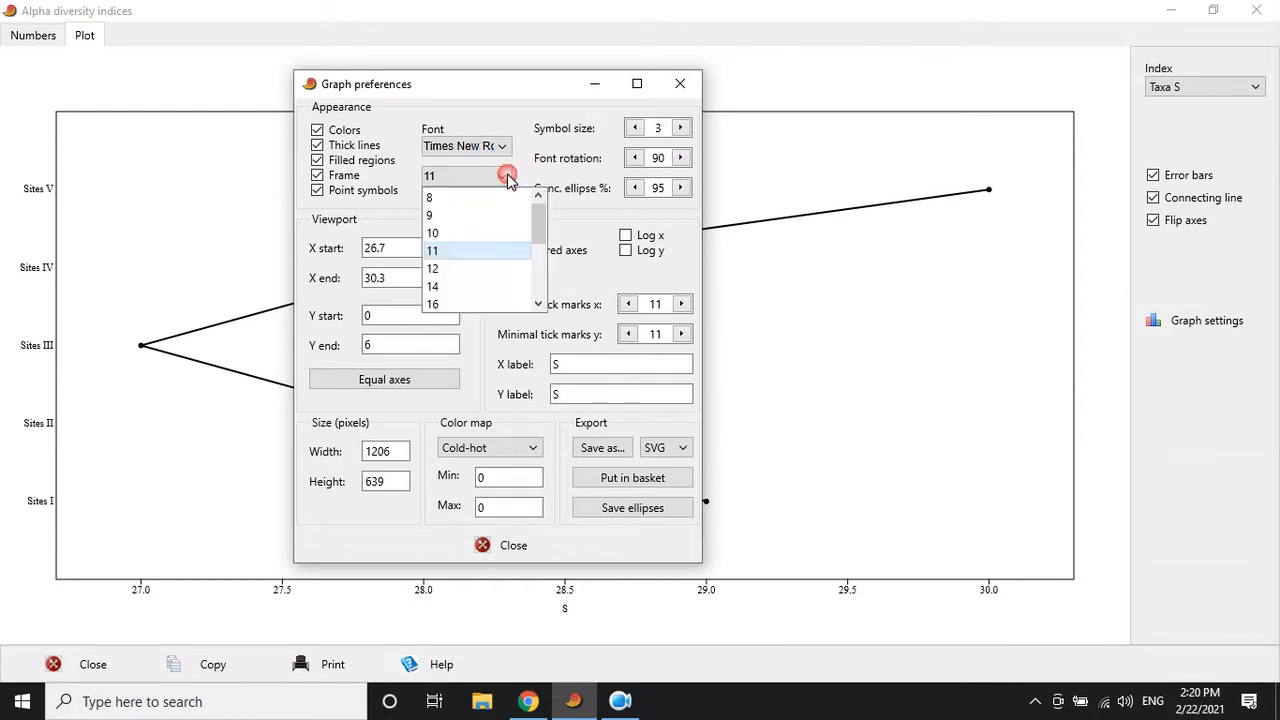
click(458, 274)
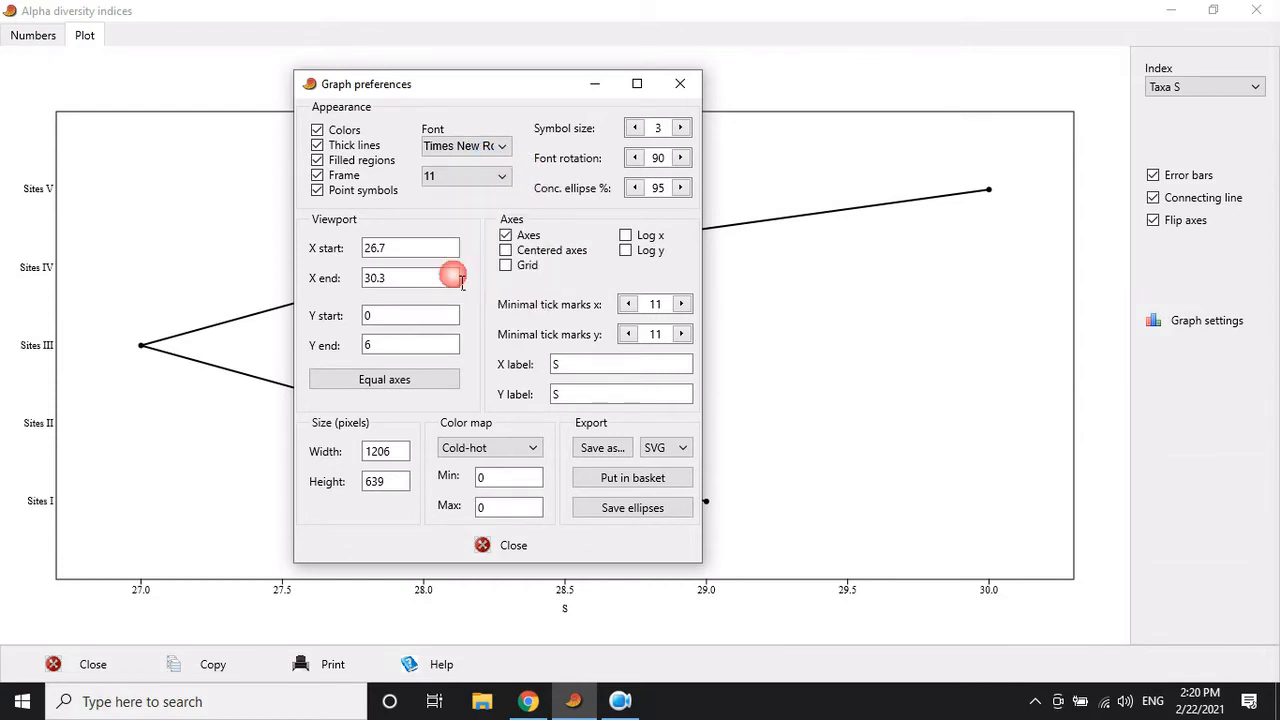
drag(573, 104, 775, 105)
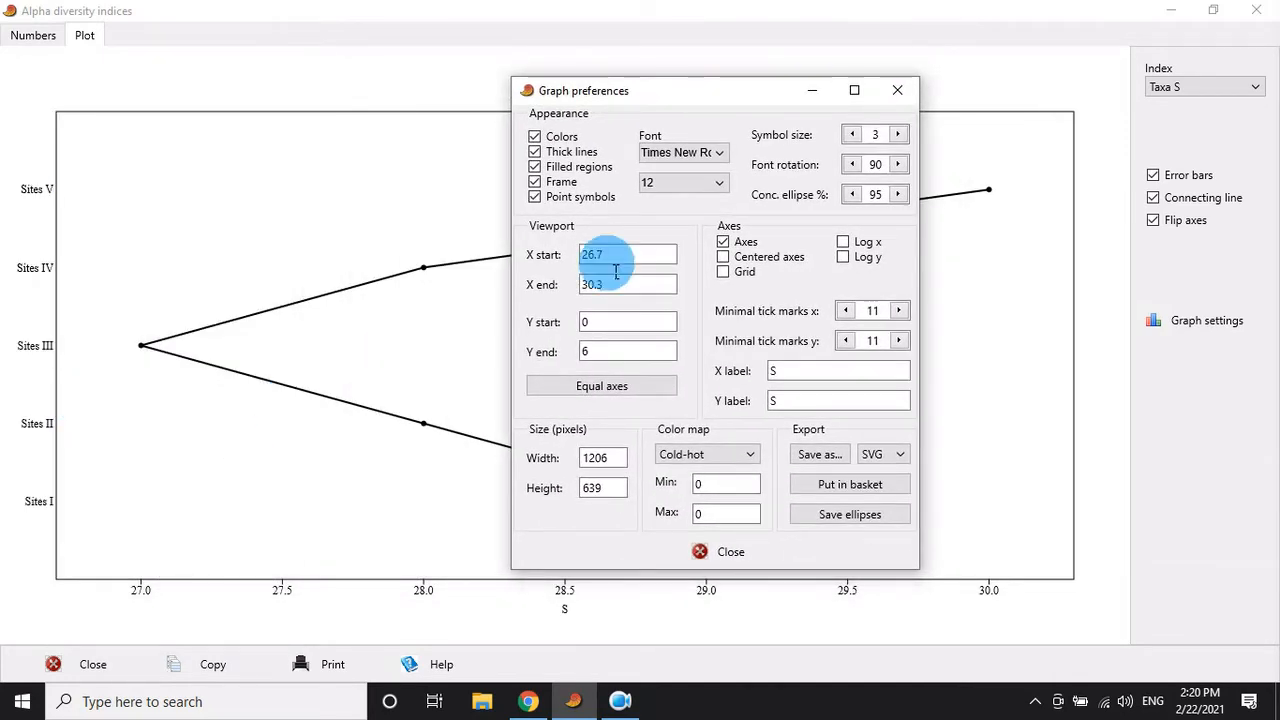
Export the graph to the Desktop as a JPG named Taxa S and close the graph preferences
click(893, 458)
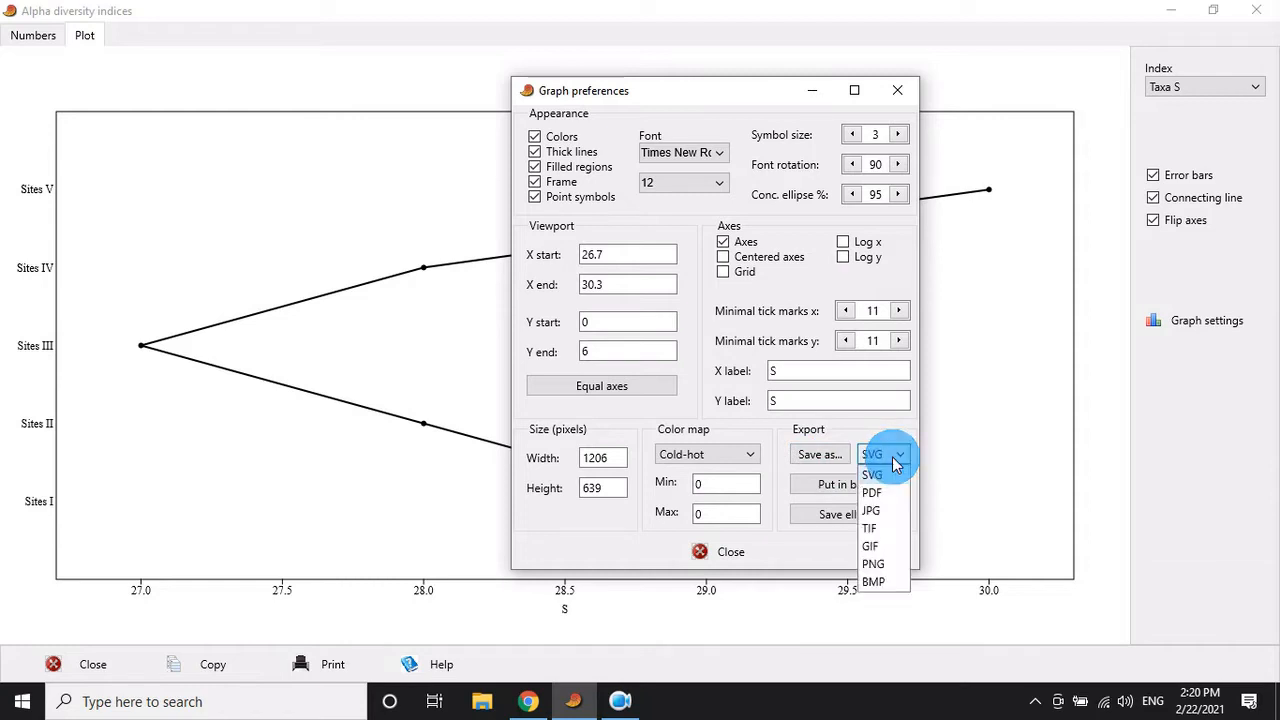
click(884, 514)
click(812, 456)
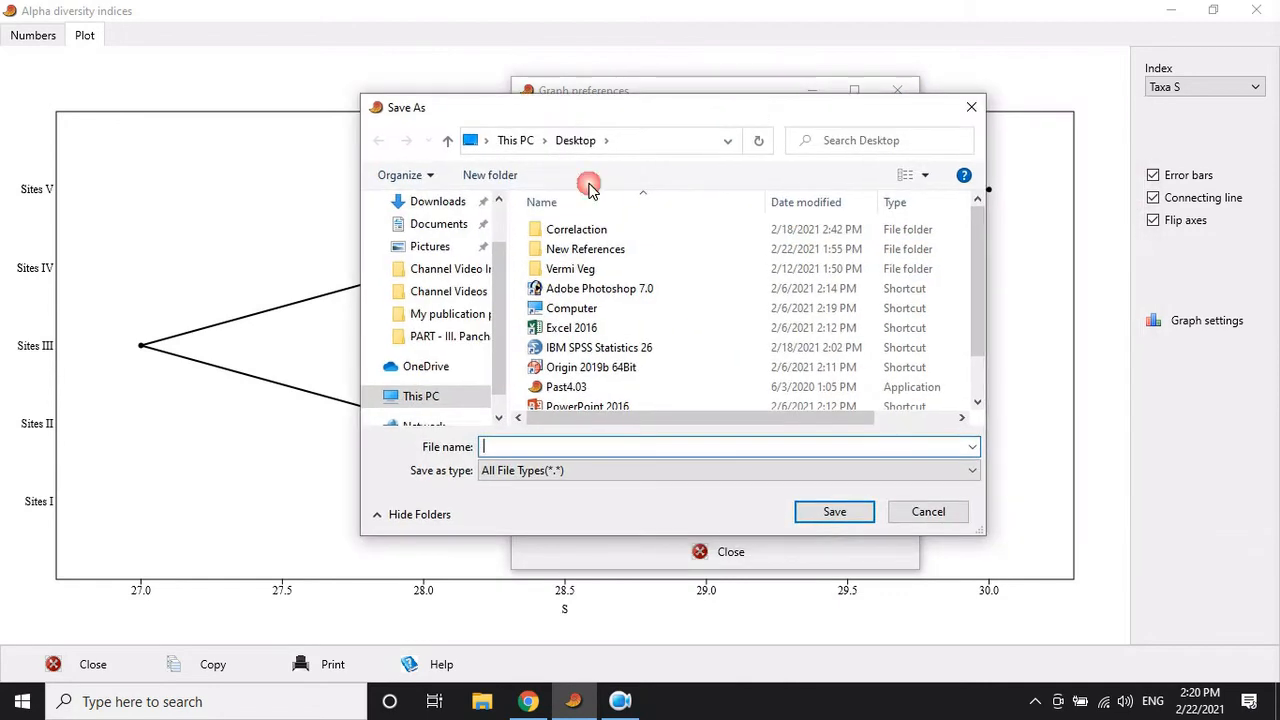
click(651, 446)
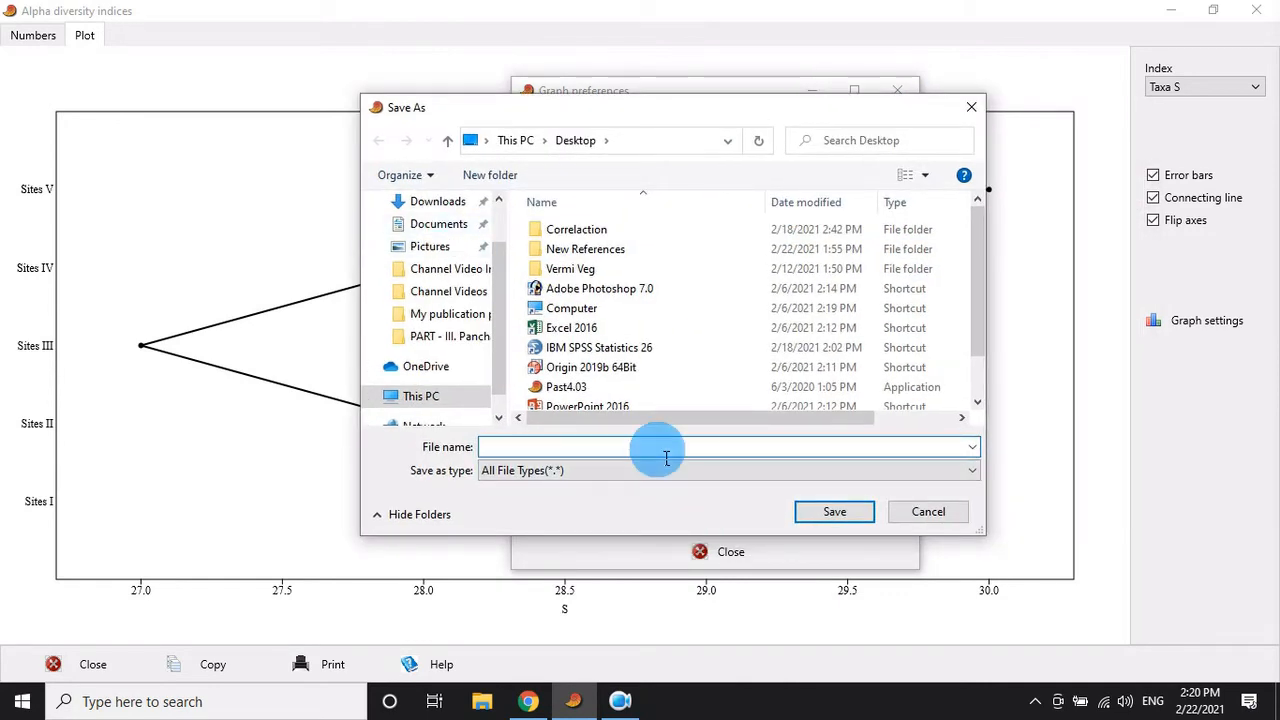
text(Taxa S)
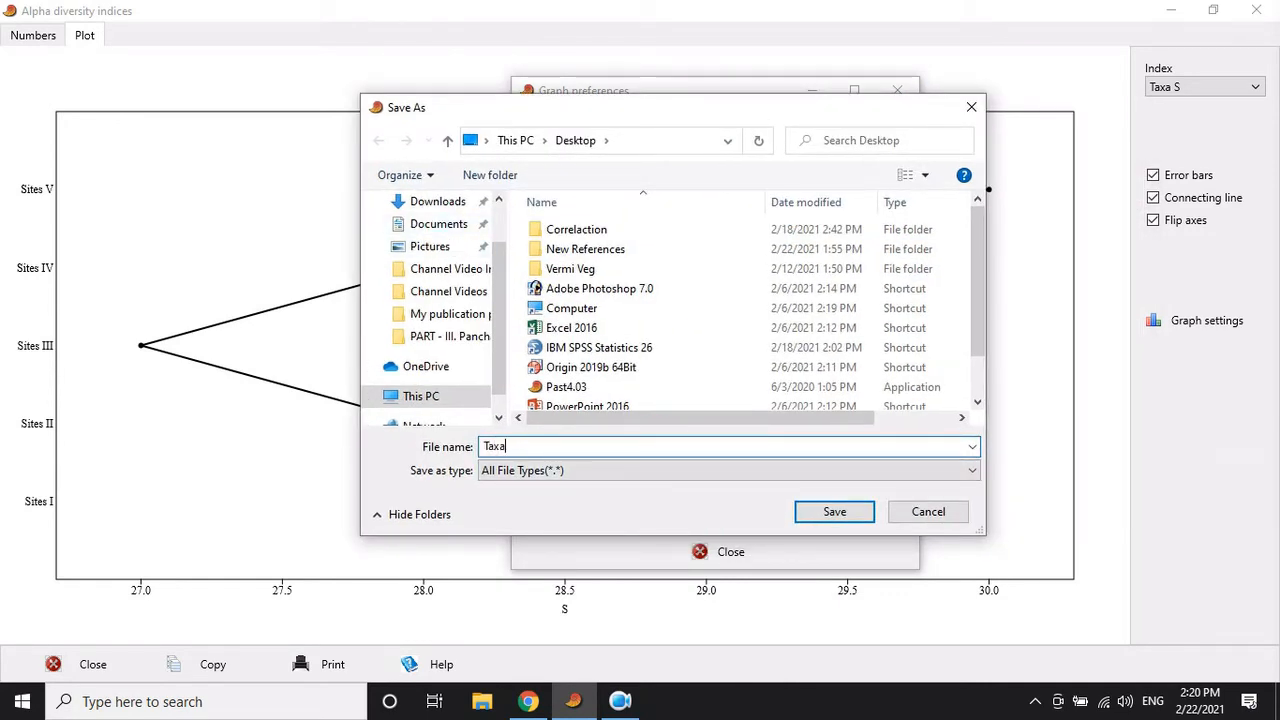
click(834, 511)
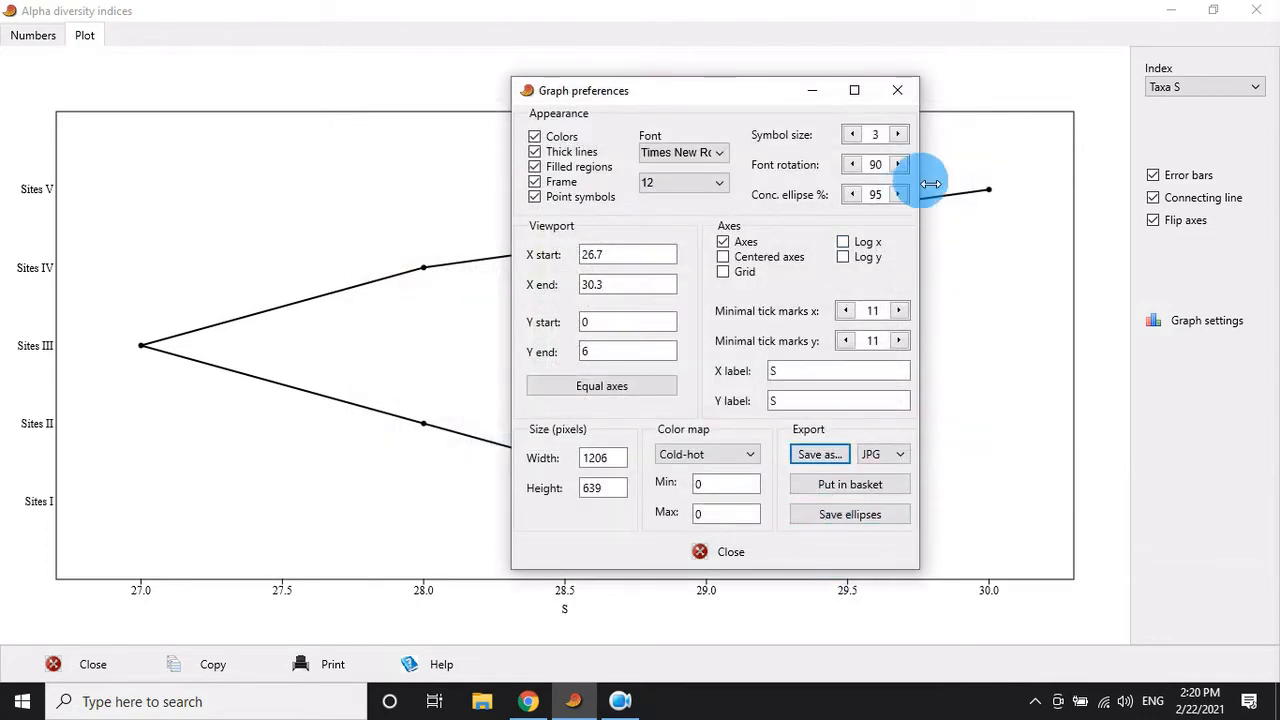
click(899, 91)
Switch the diversity plot from Taxa S to the Individuals index
click(1183, 91)
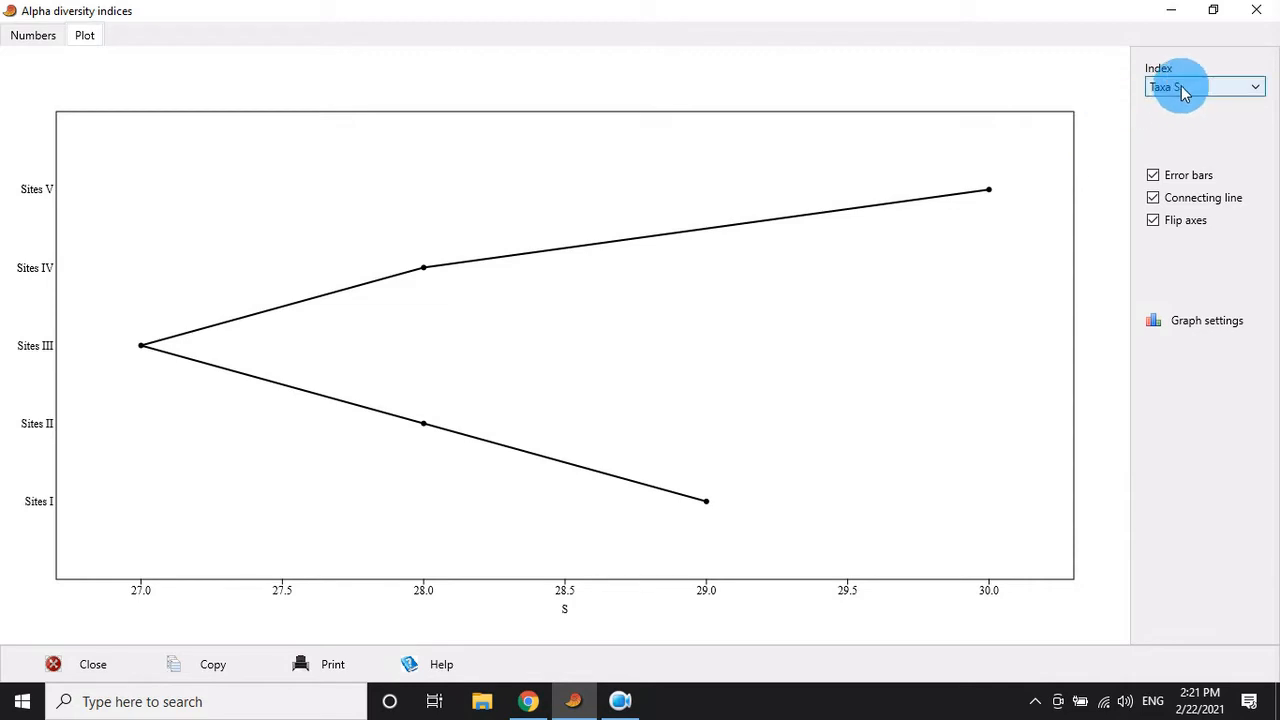
click(1181, 91)
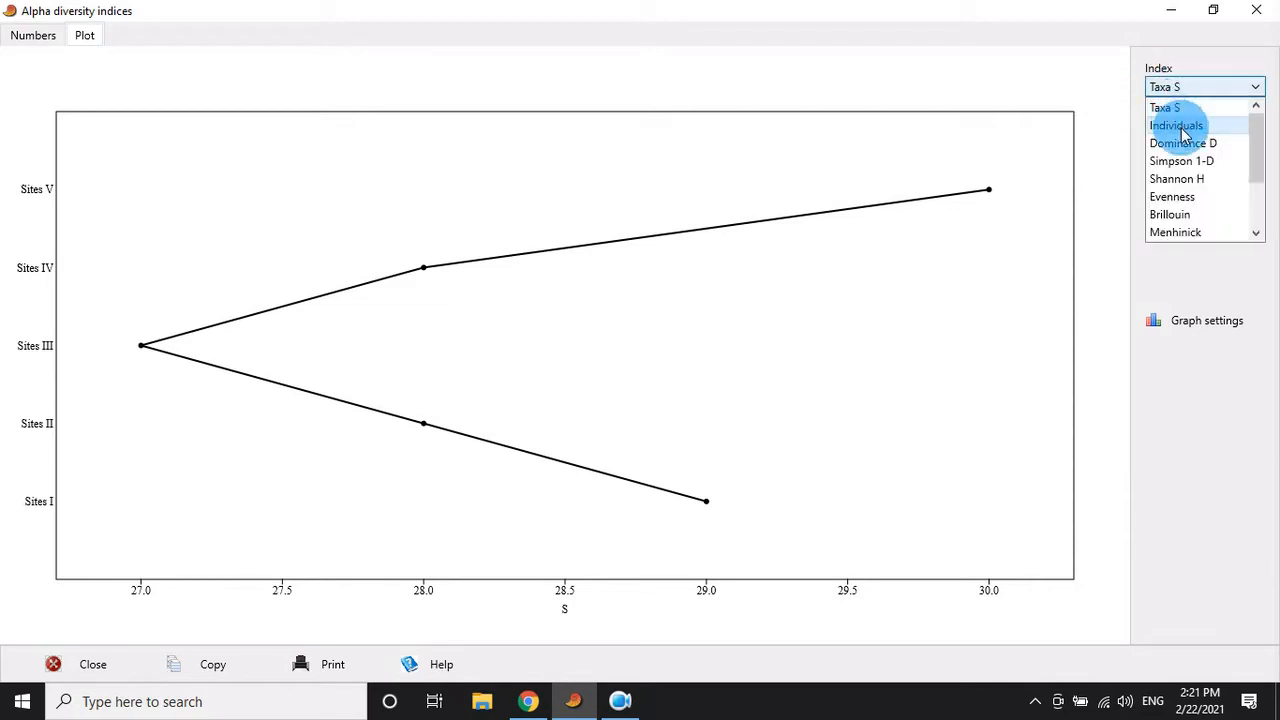
click(1182, 131)
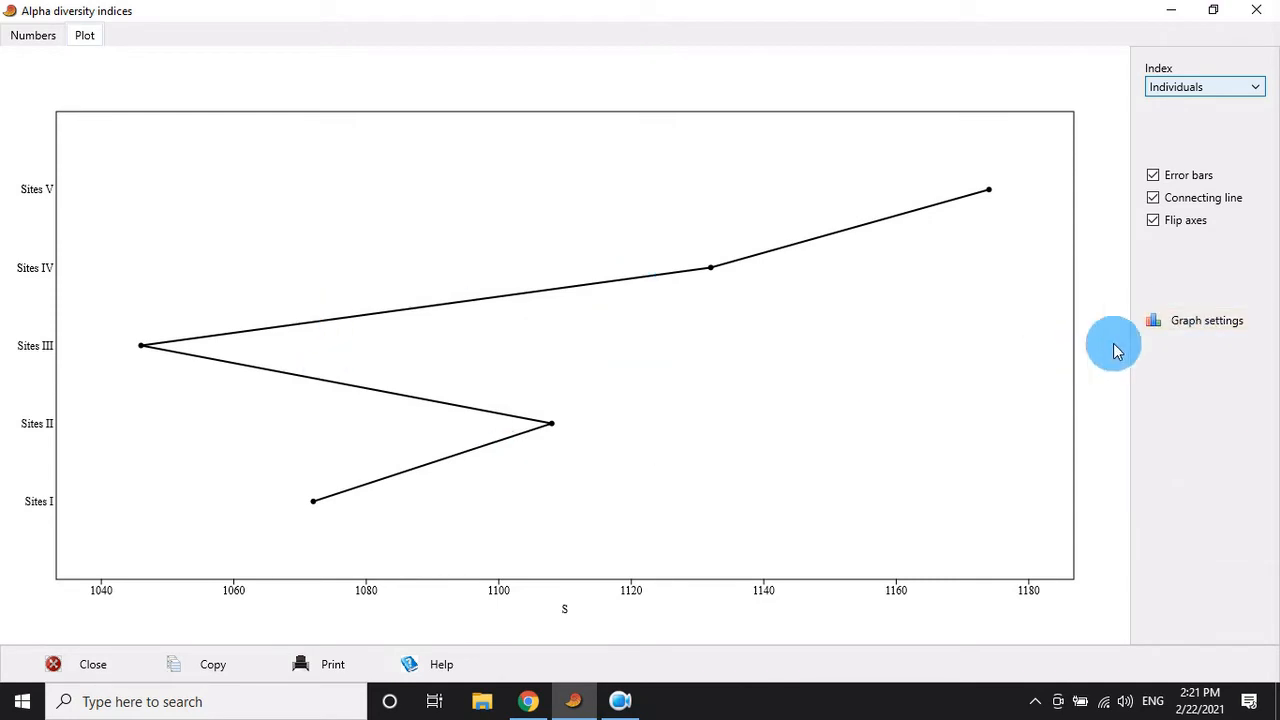
Export the Individuals graph to the Desktop as a JPG named TIndividuals and close the graph preferences
click(1179, 330)
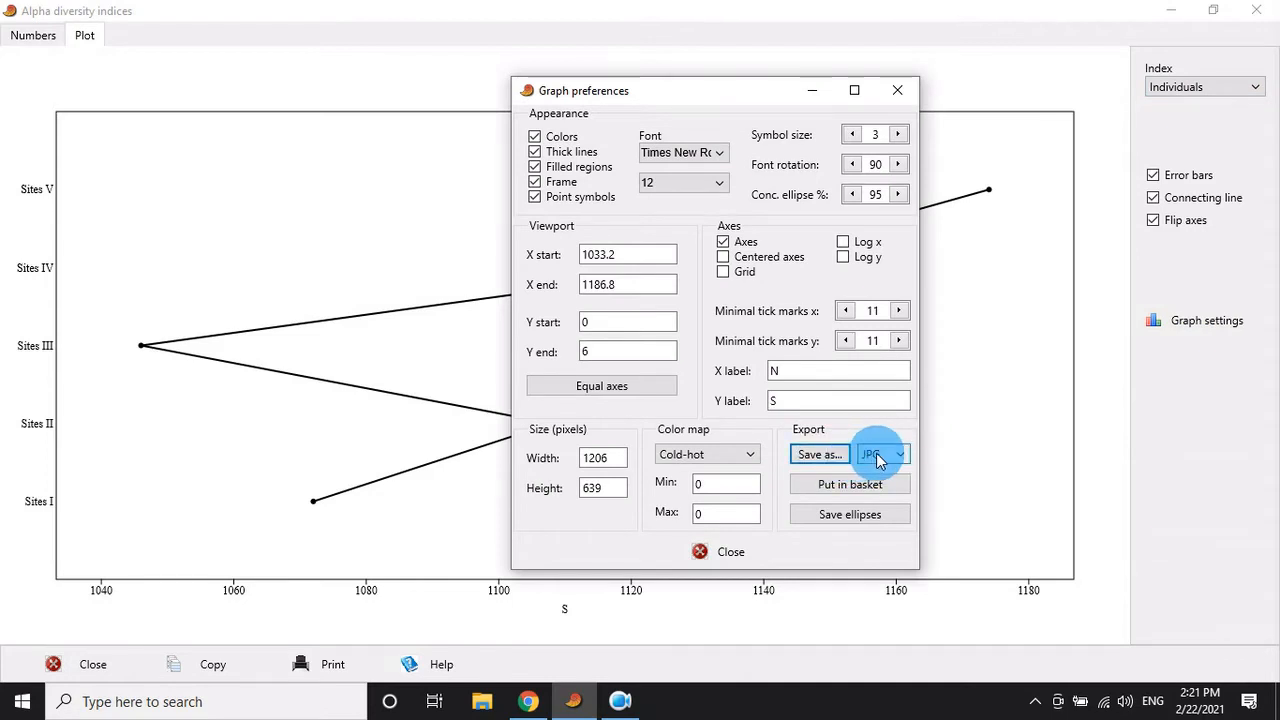
click(835, 454)
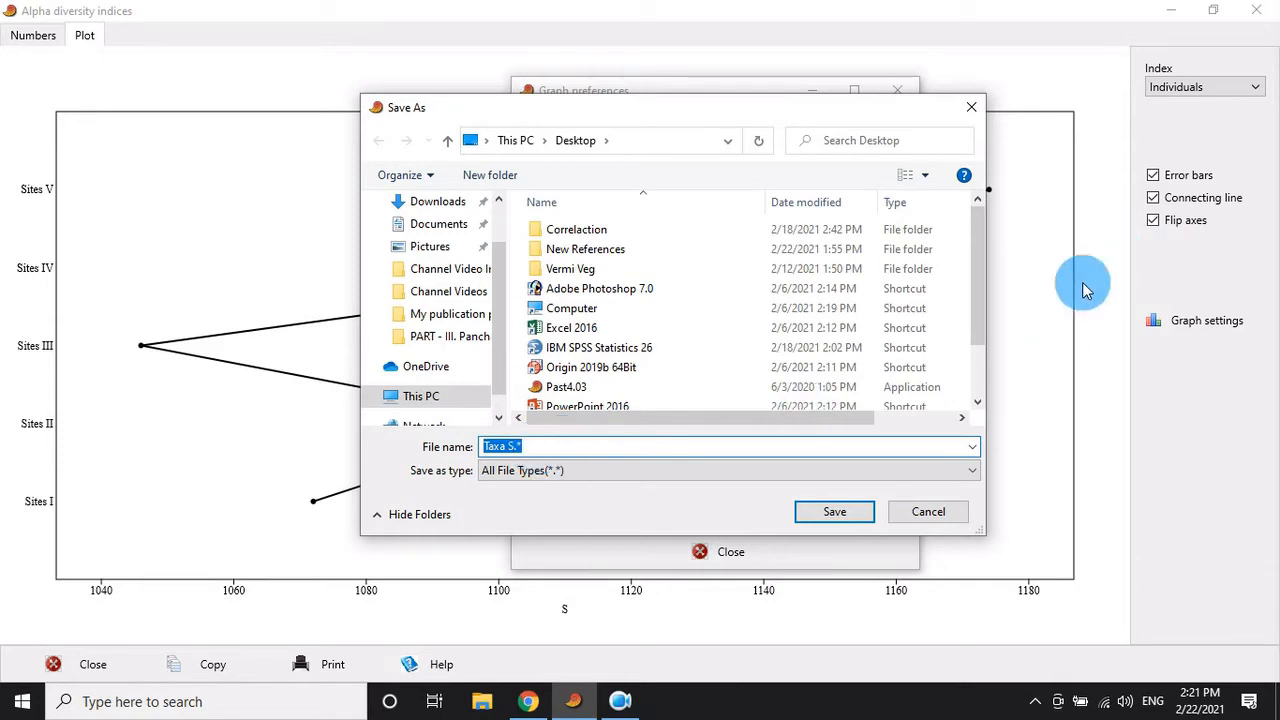
click(562, 452)
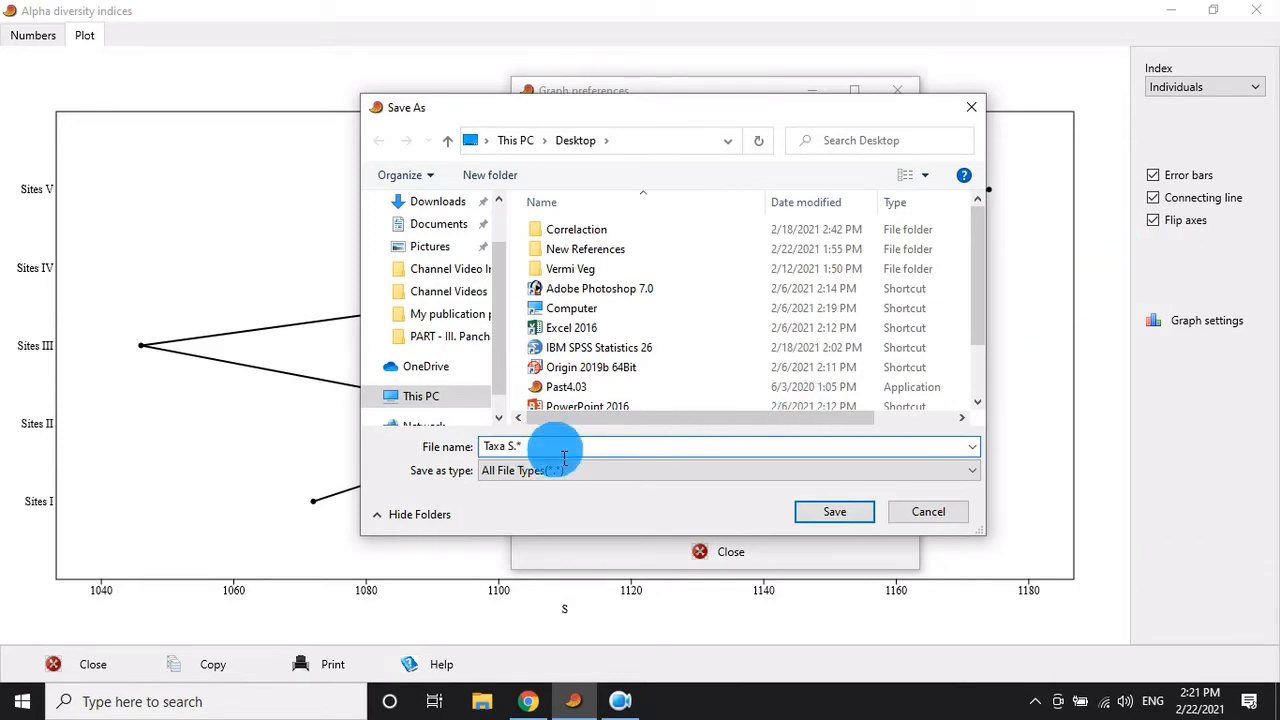
key(BackSpace)
key(BackSpace)
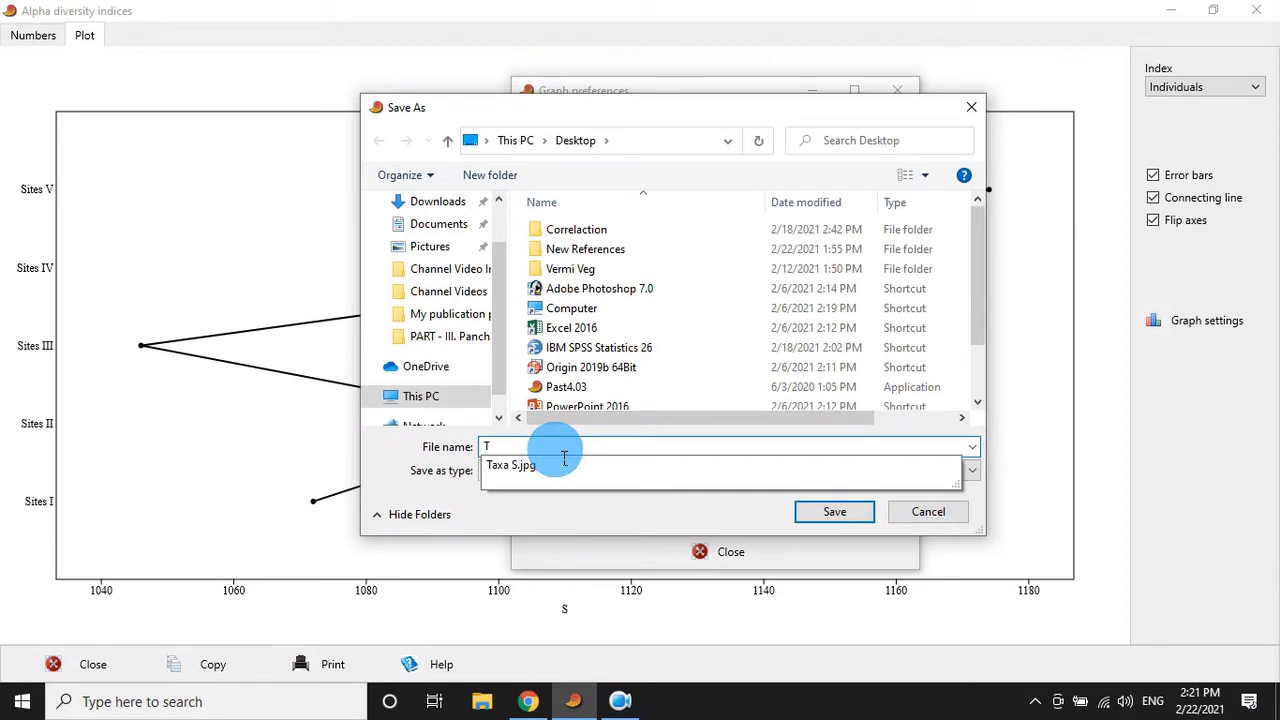
text(Individuals)
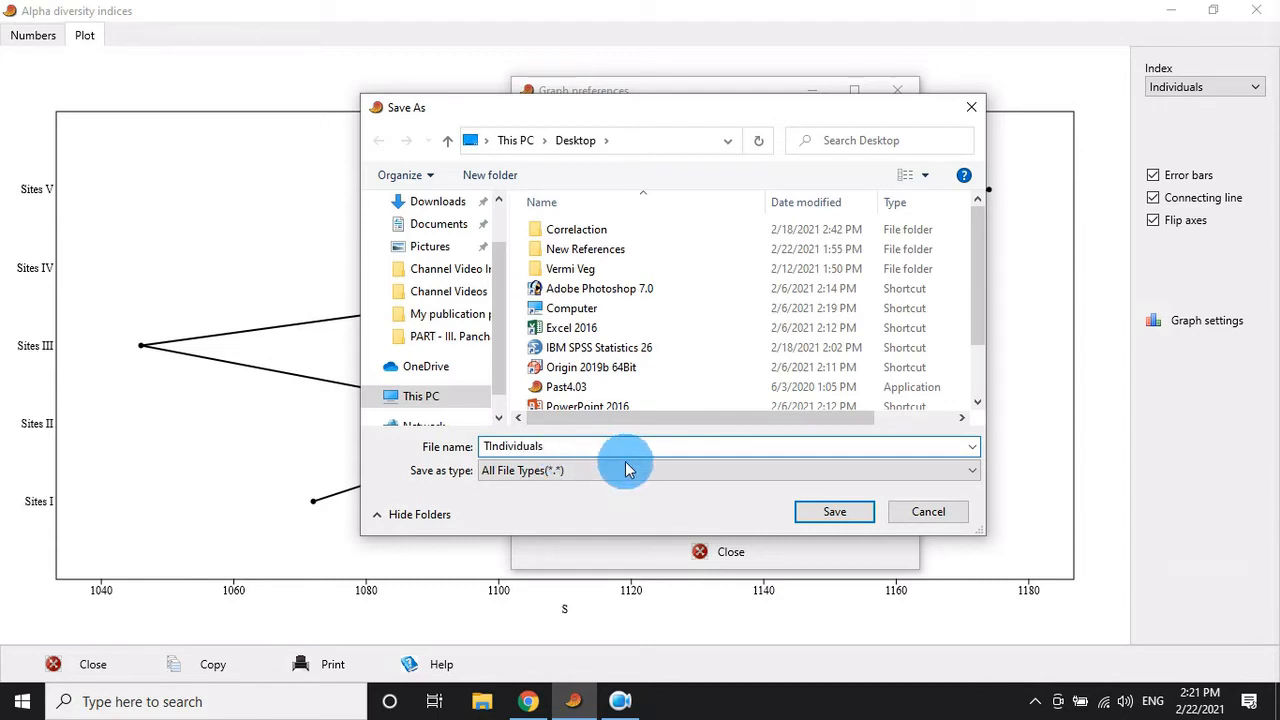
click(832, 512)
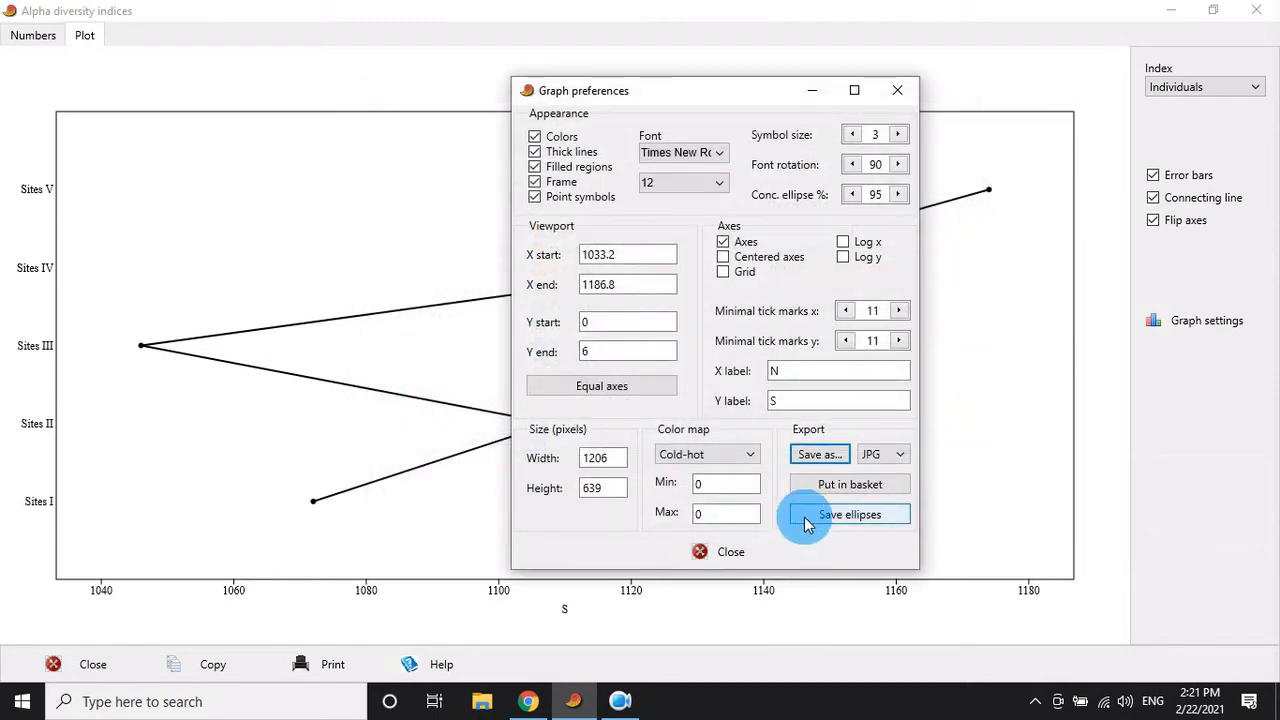
click(730, 552)
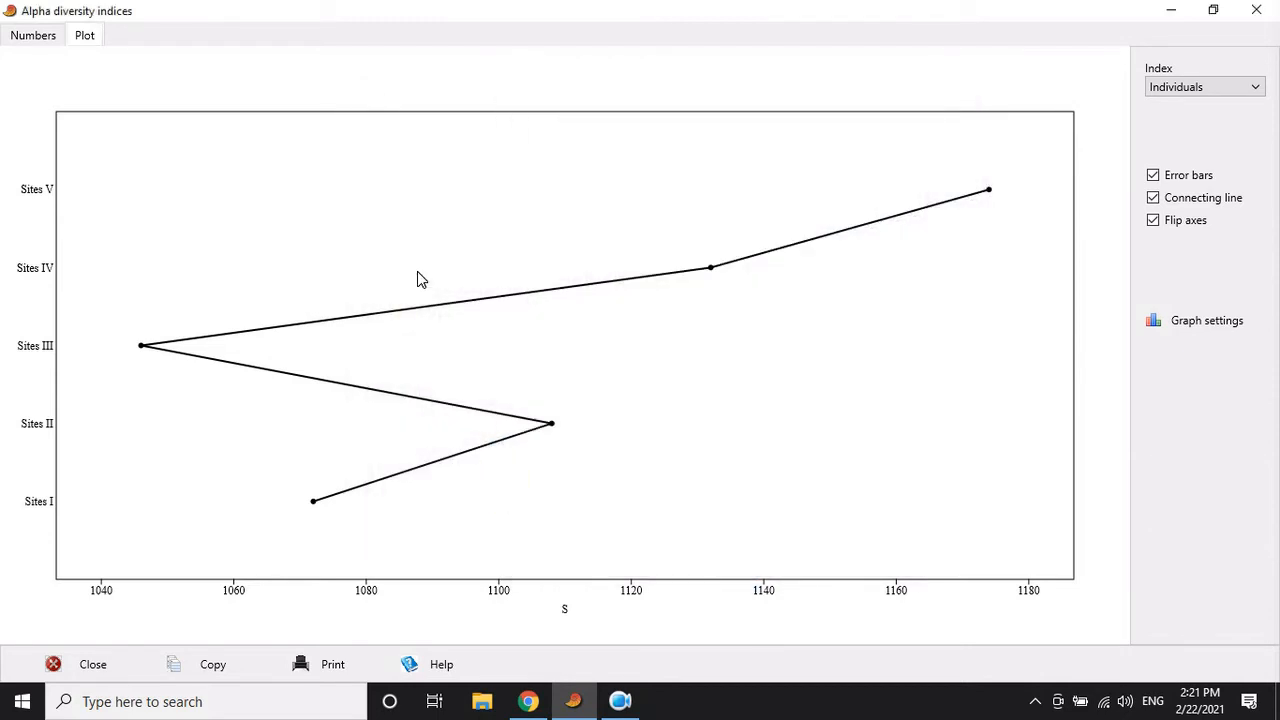
Plot the Dominance D index and export its graph to the Desktop as a JPG named Dominance
click(1208, 88)
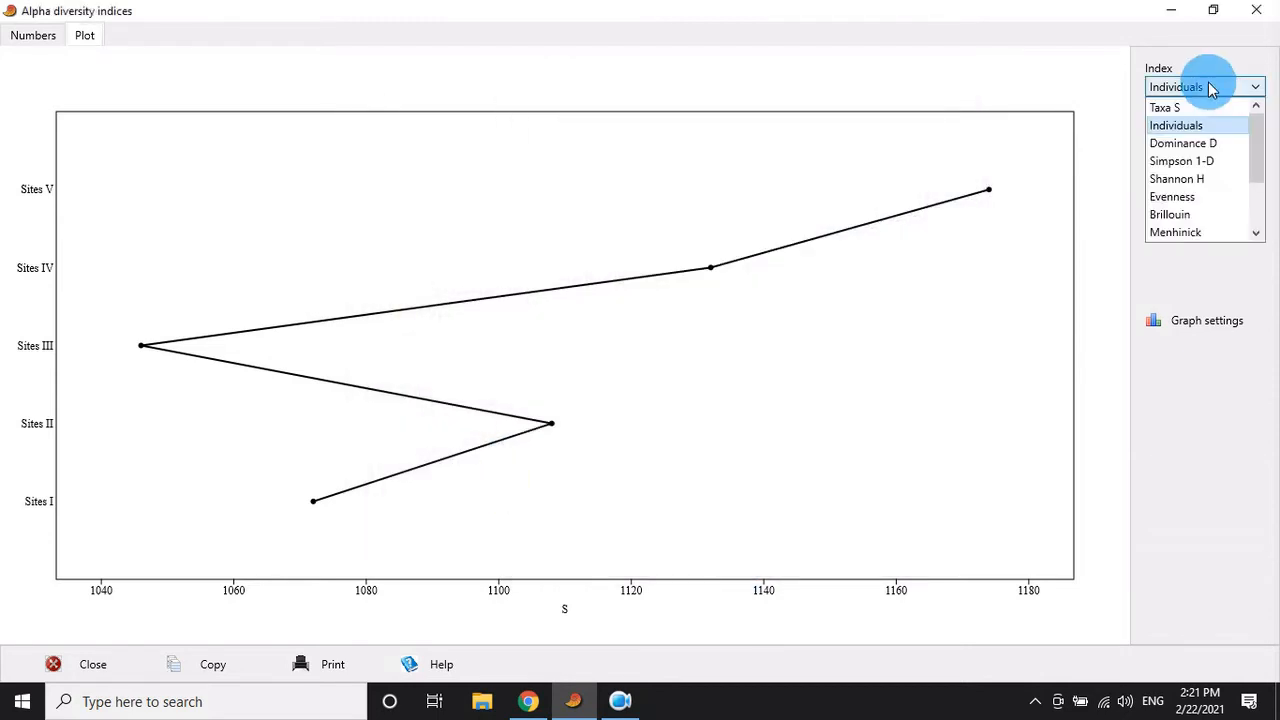
click(1200, 143)
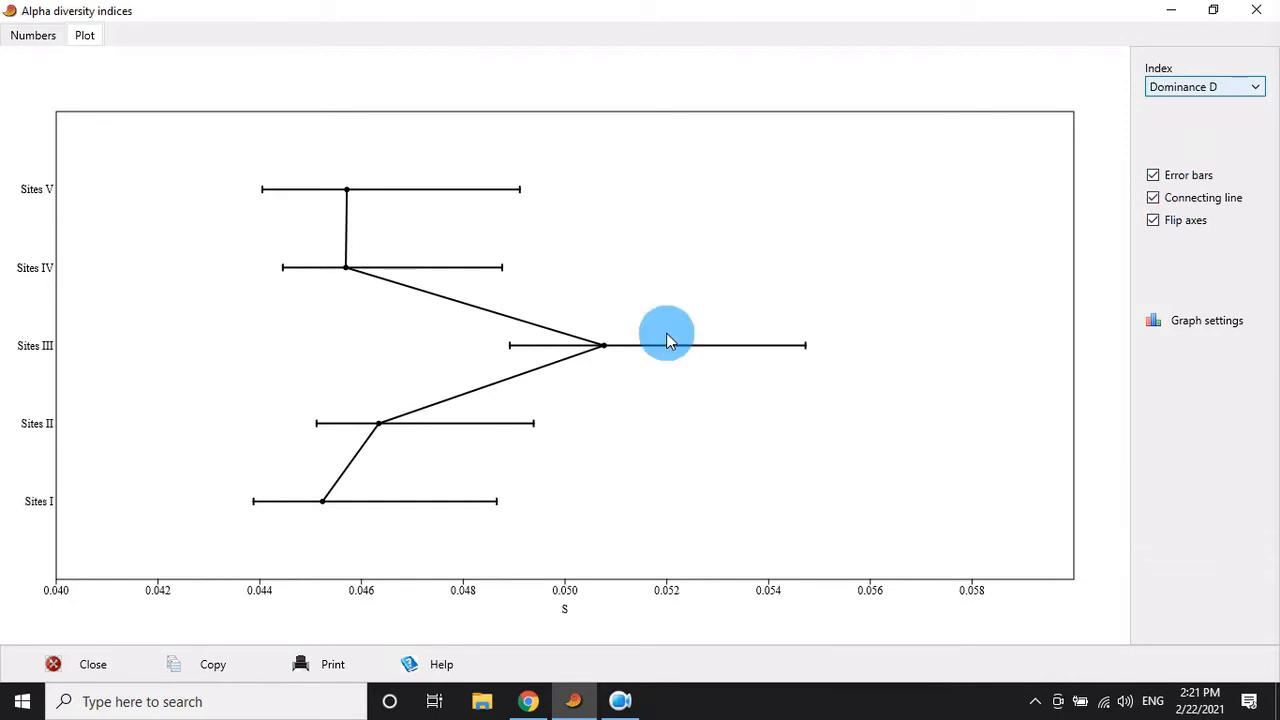
click(1200, 329)
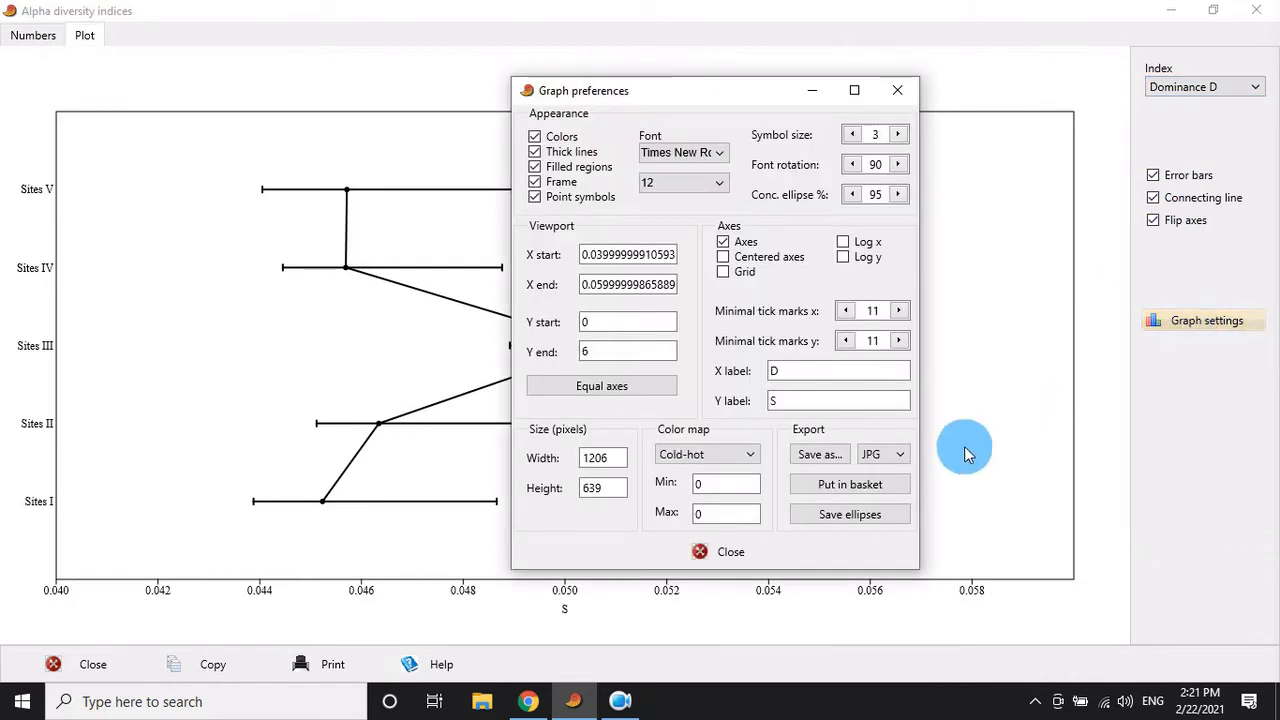
click(820, 454)
drag(552, 447, 538, 447)
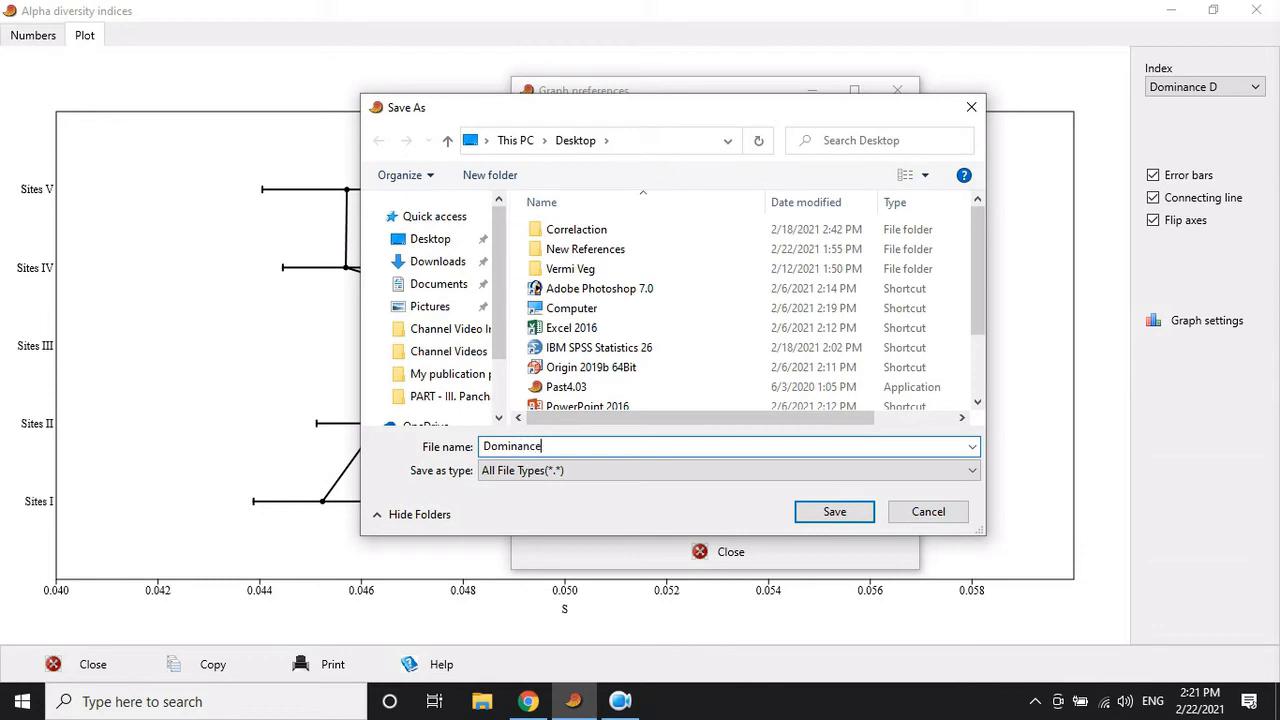
click(855, 527)
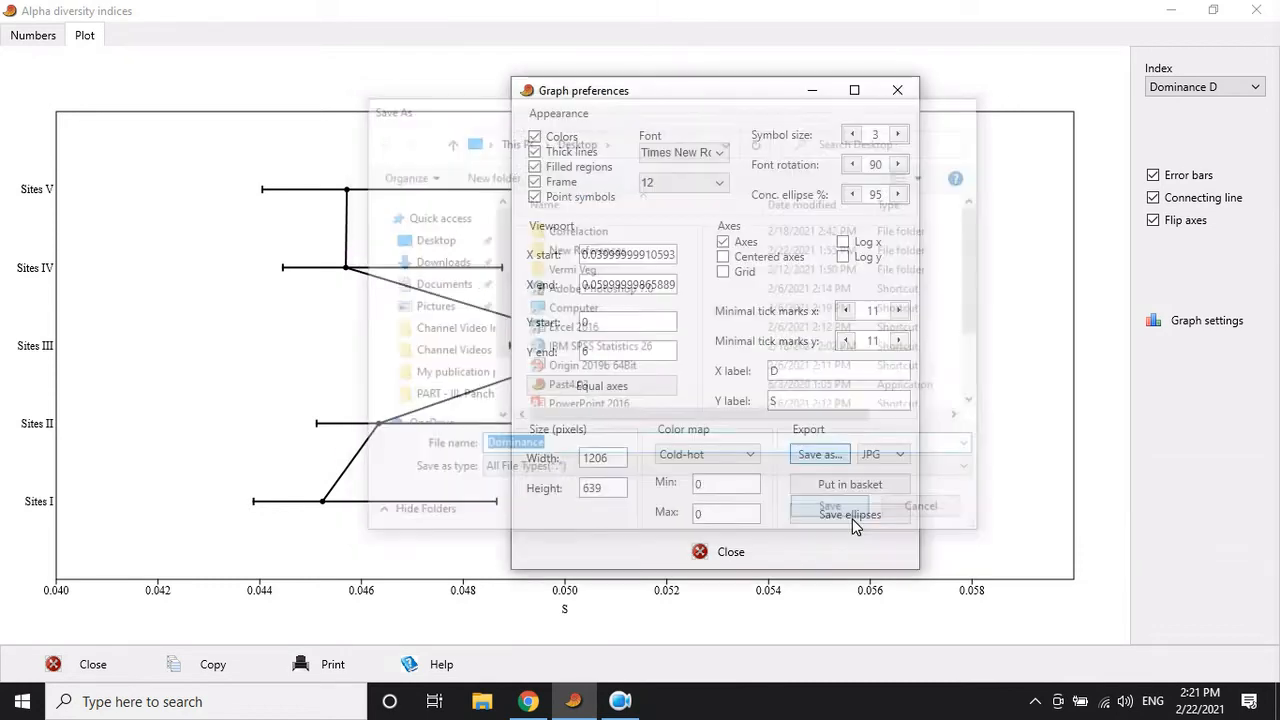
click(735, 550)
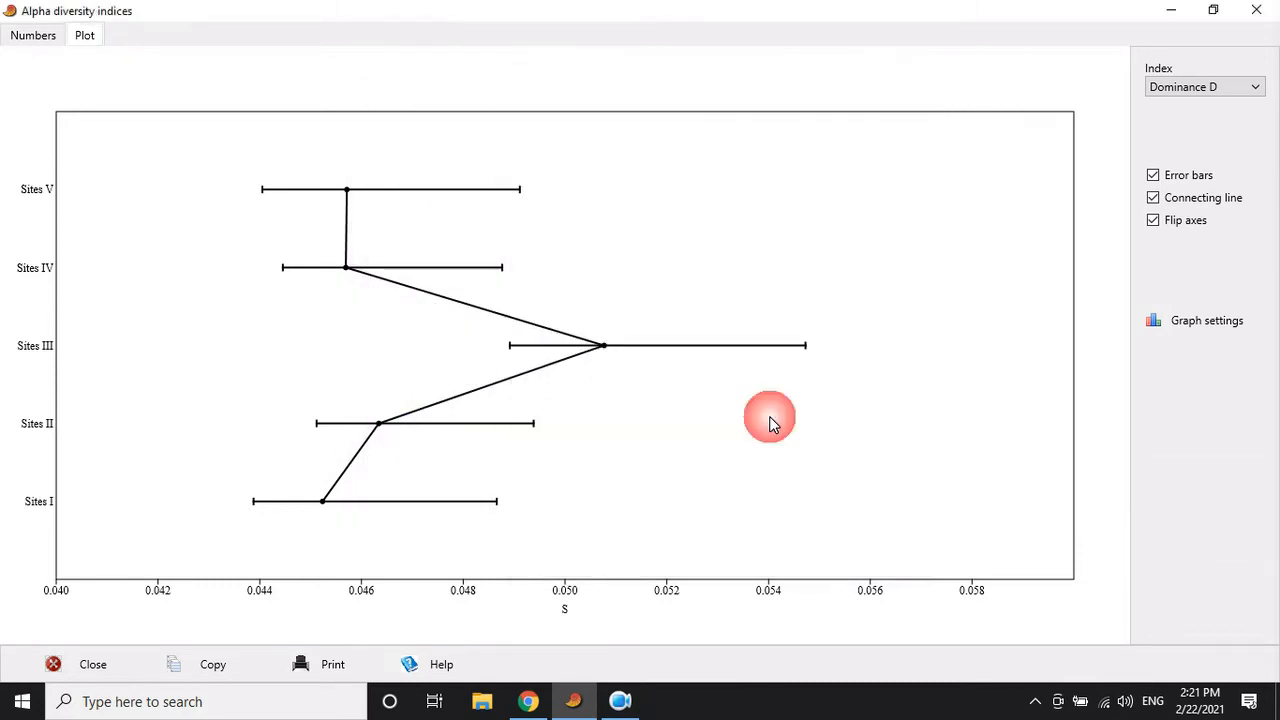
Plot the Simpson 1-D index and export its graph to the Desktop as a JPG named Simpson
click(1200, 88)
click(1180, 140)
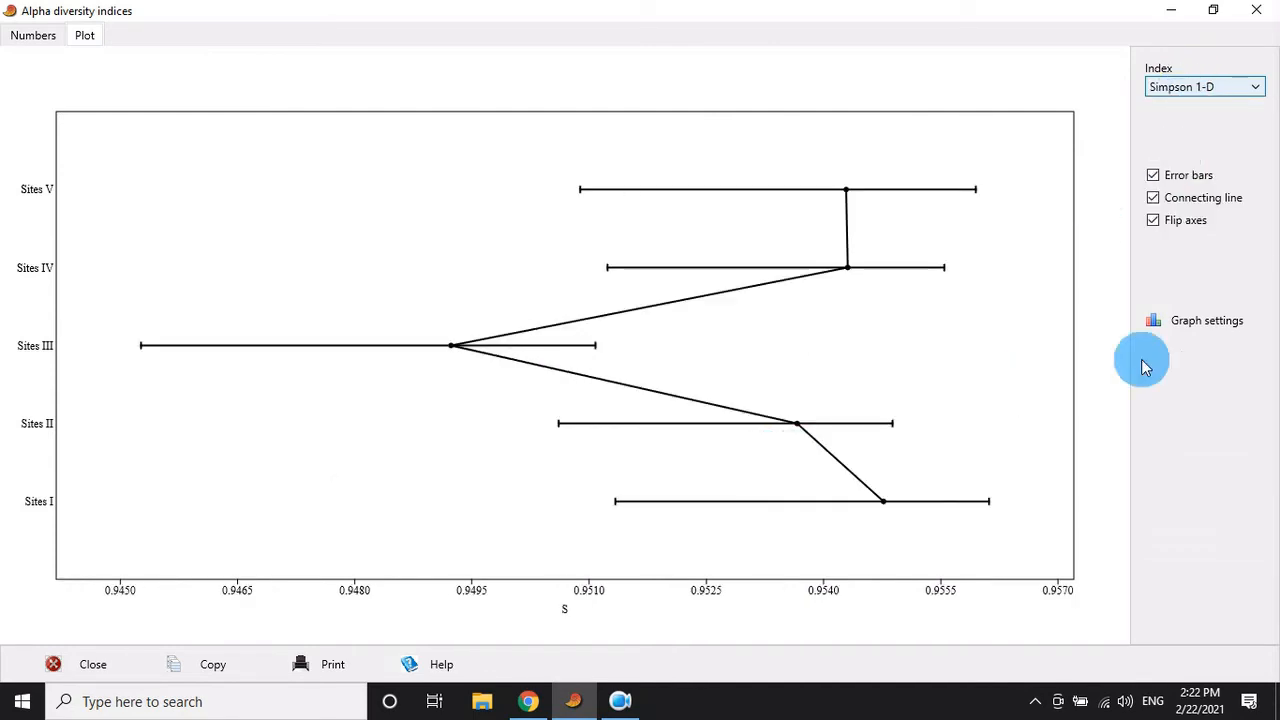
click(1190, 323)
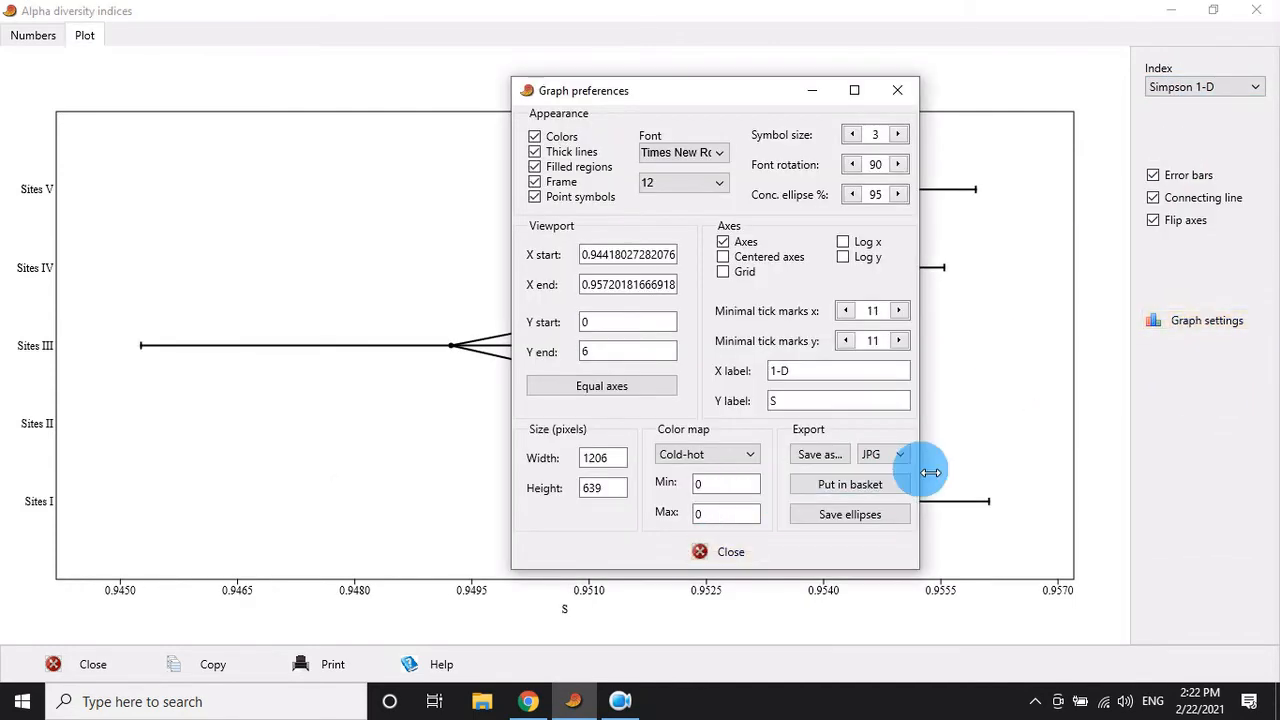
click(818, 455)
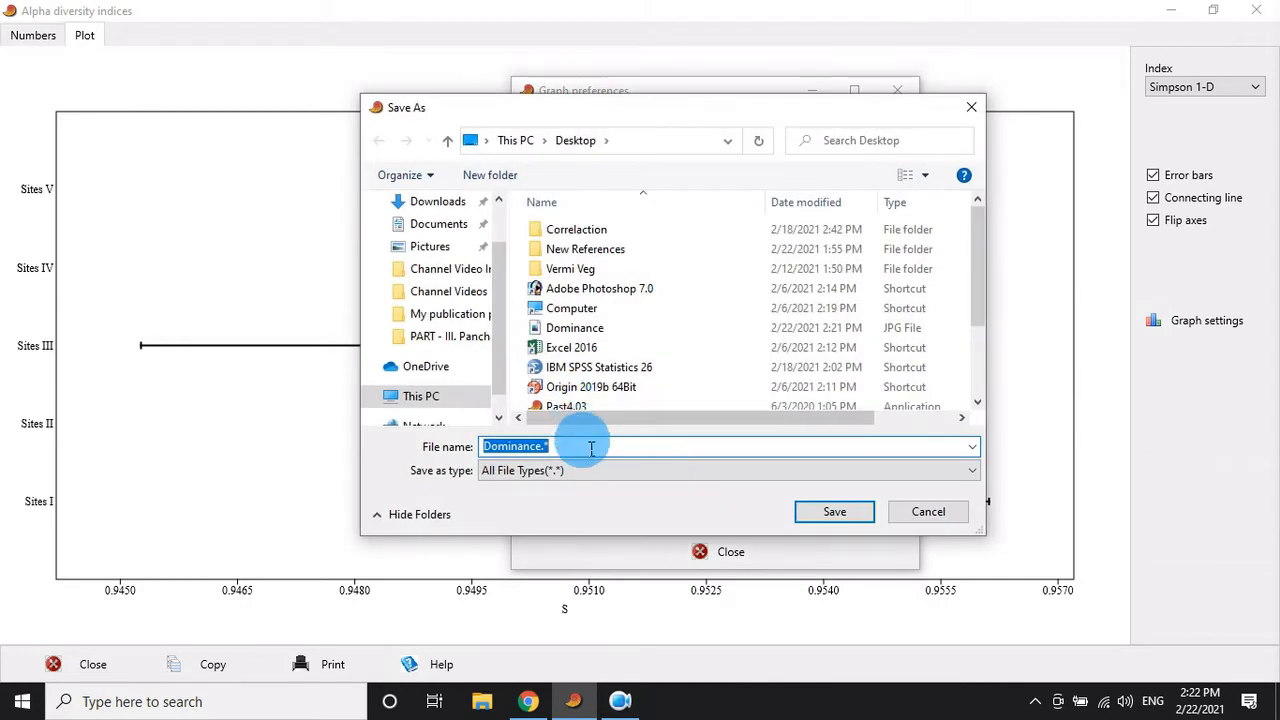
text(Simpson)
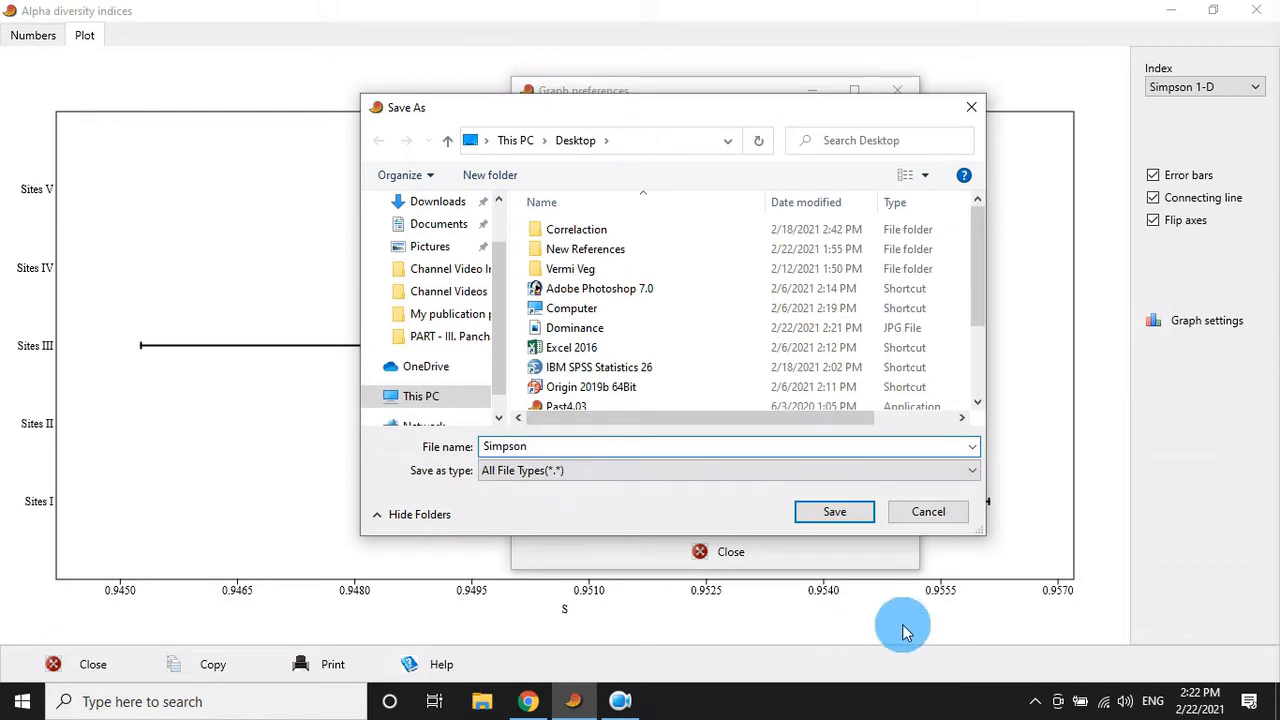
click(848, 516)
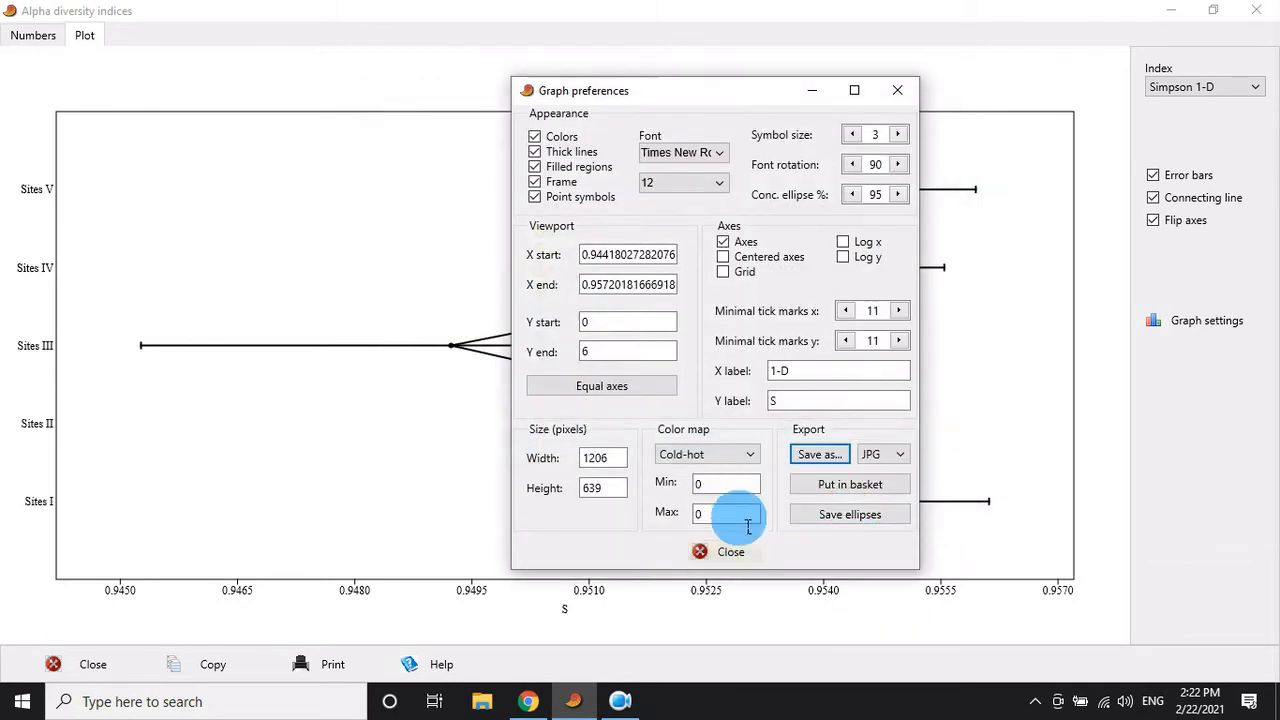
click(730, 553)
Plot the Shannon H index and export its graph to the Desktop as a JPG named Shanon
click(1229, 88)
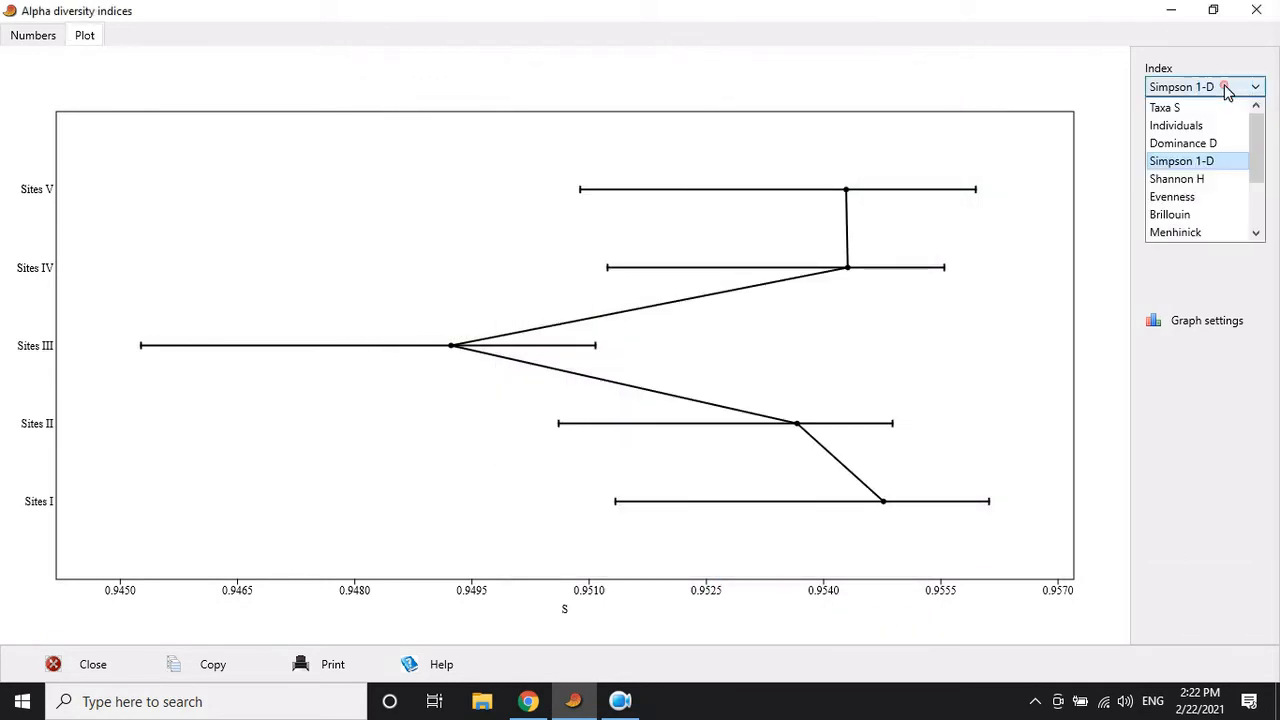
click(1210, 186)
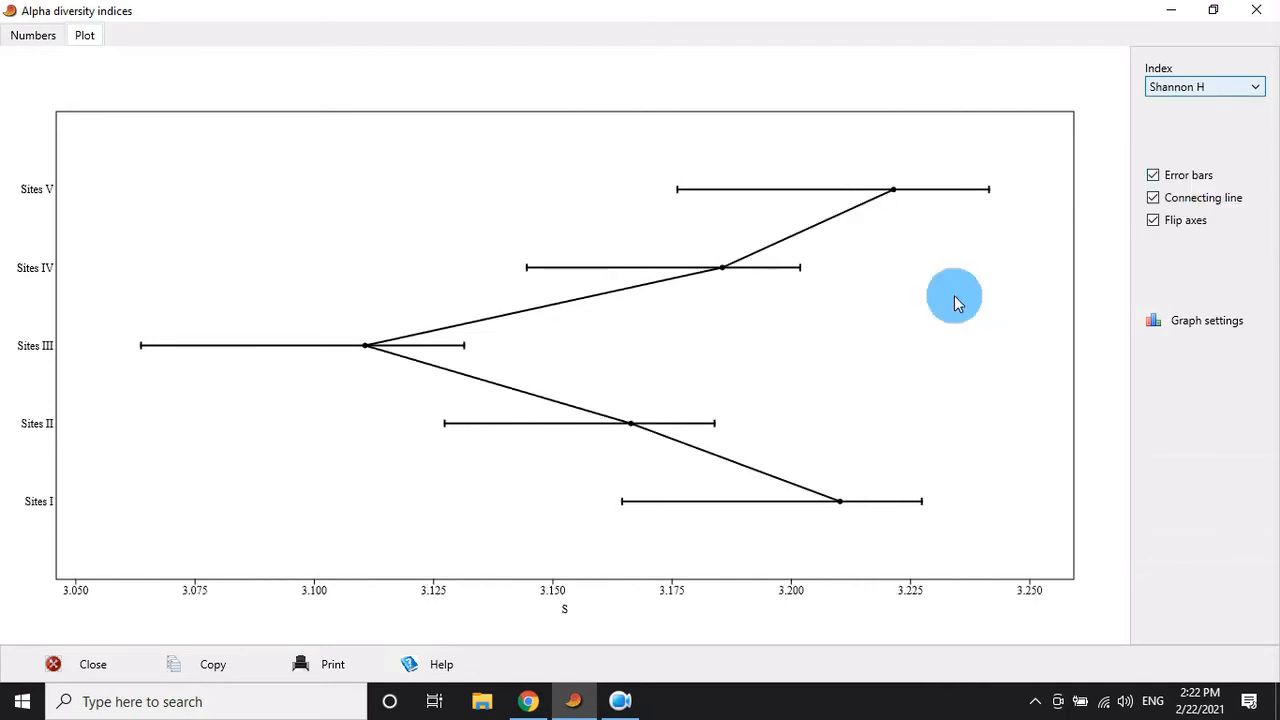
click(1198, 320)
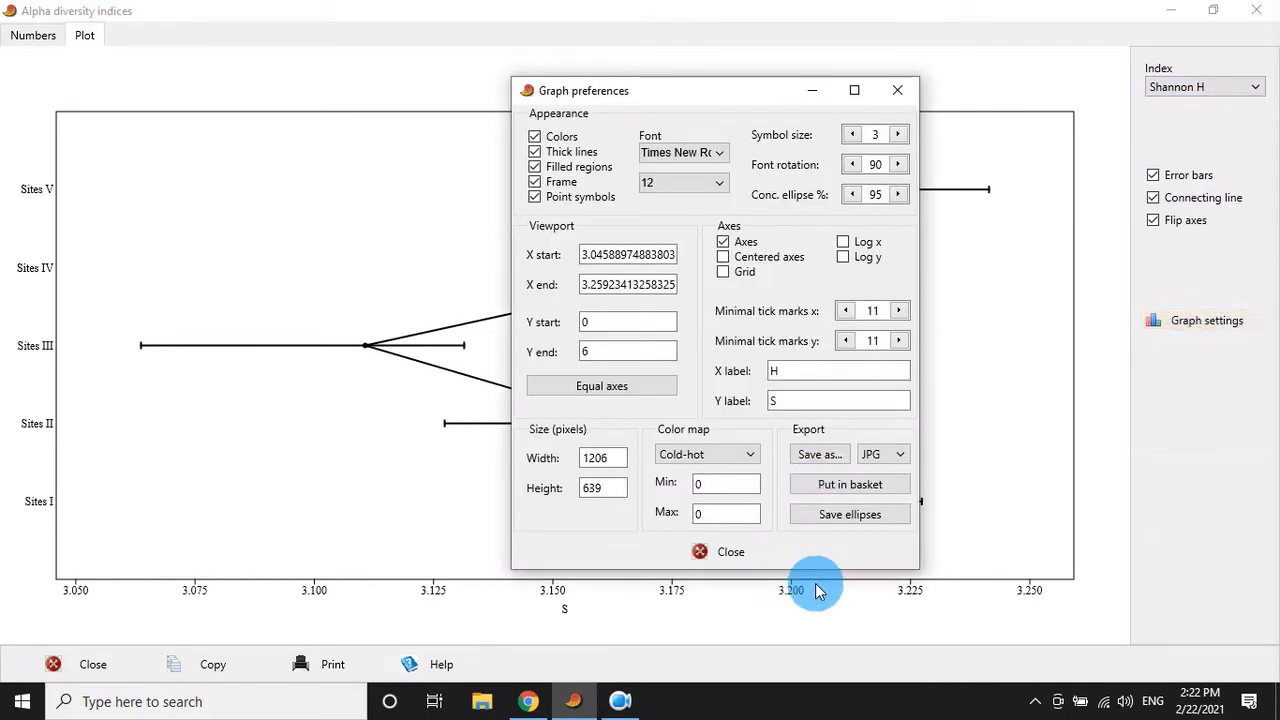
click(821, 456)
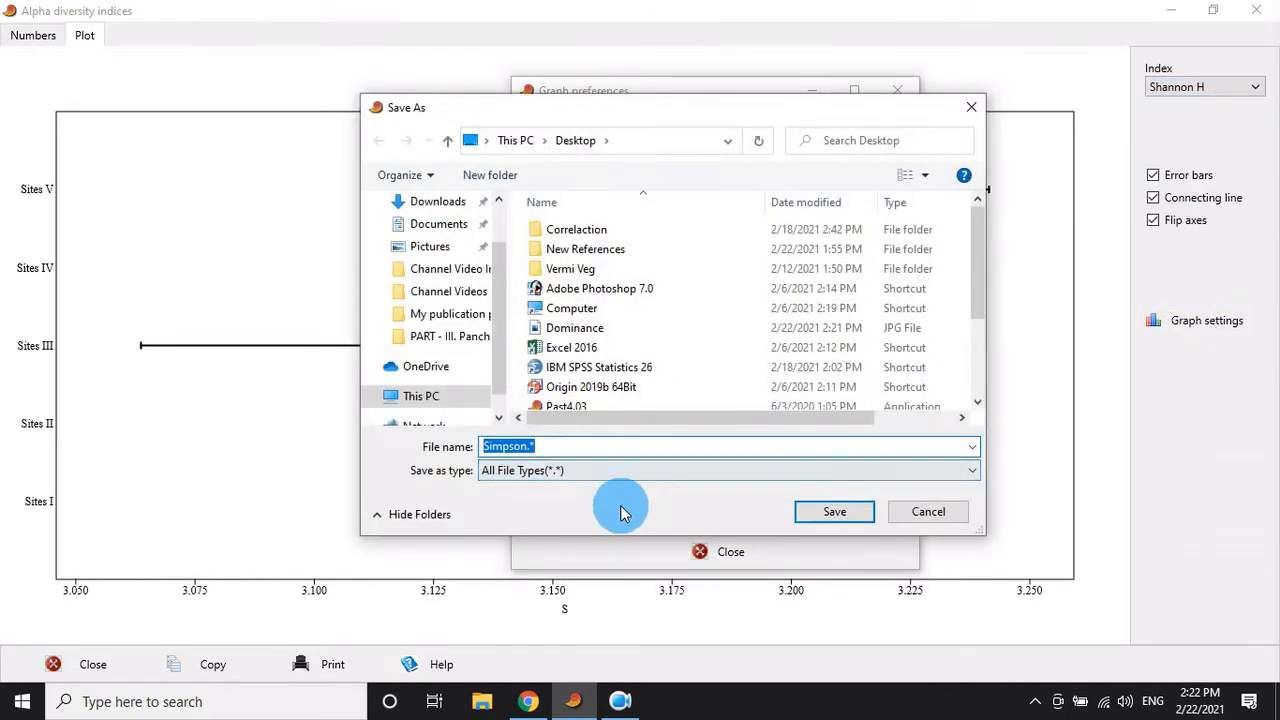
text(Sha)
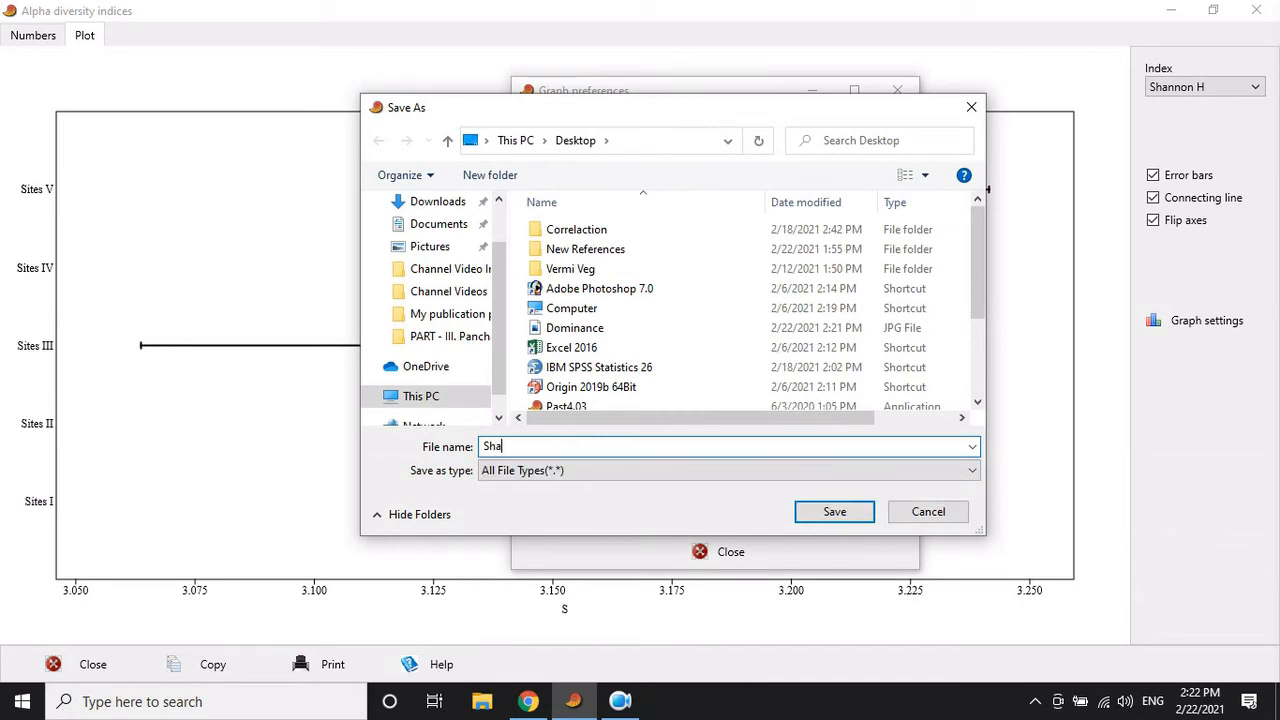
text(nnon)
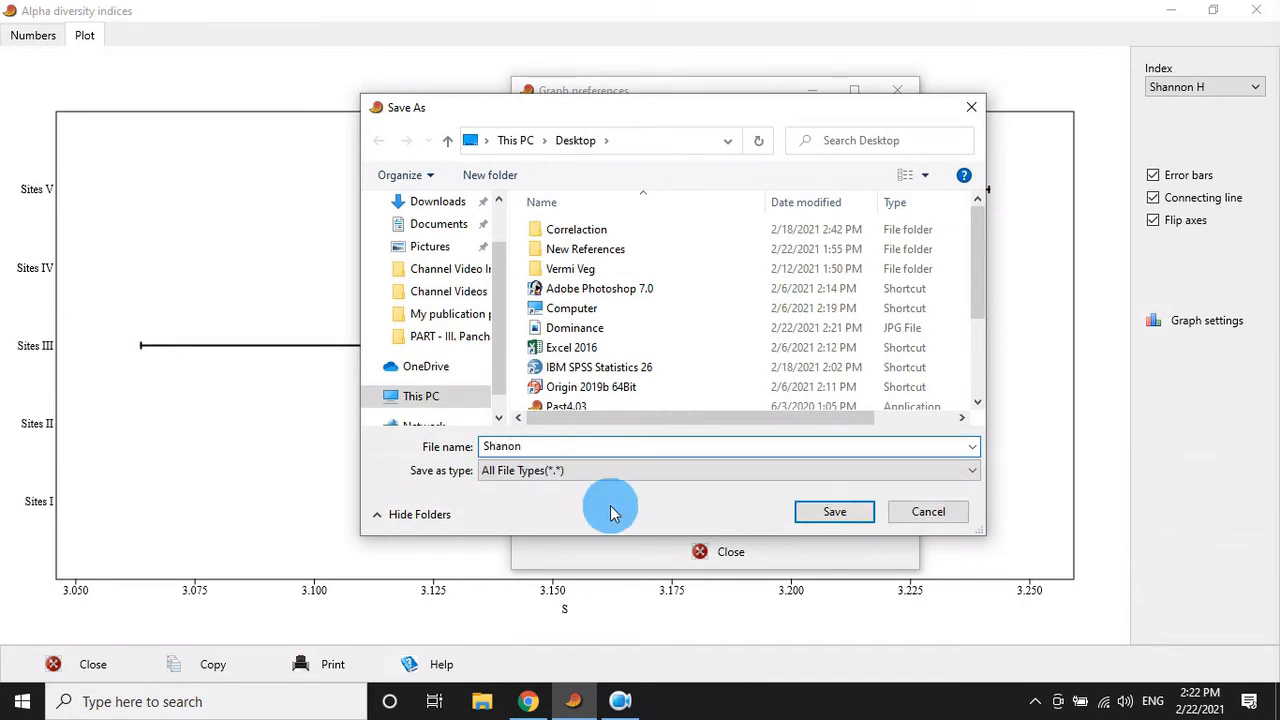
click(829, 512)
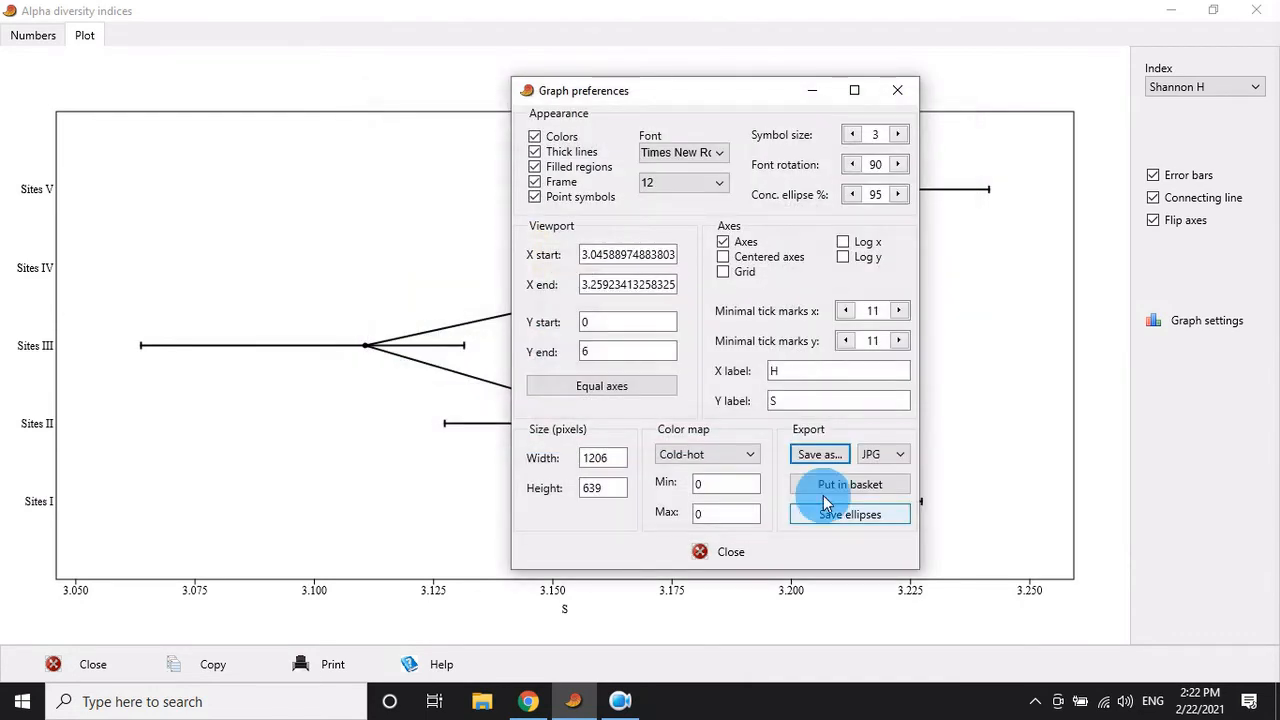
click(724, 551)
Plot the Evenness index and export its graph to the Desktop as a JPG named Evennes
click(1228, 96)
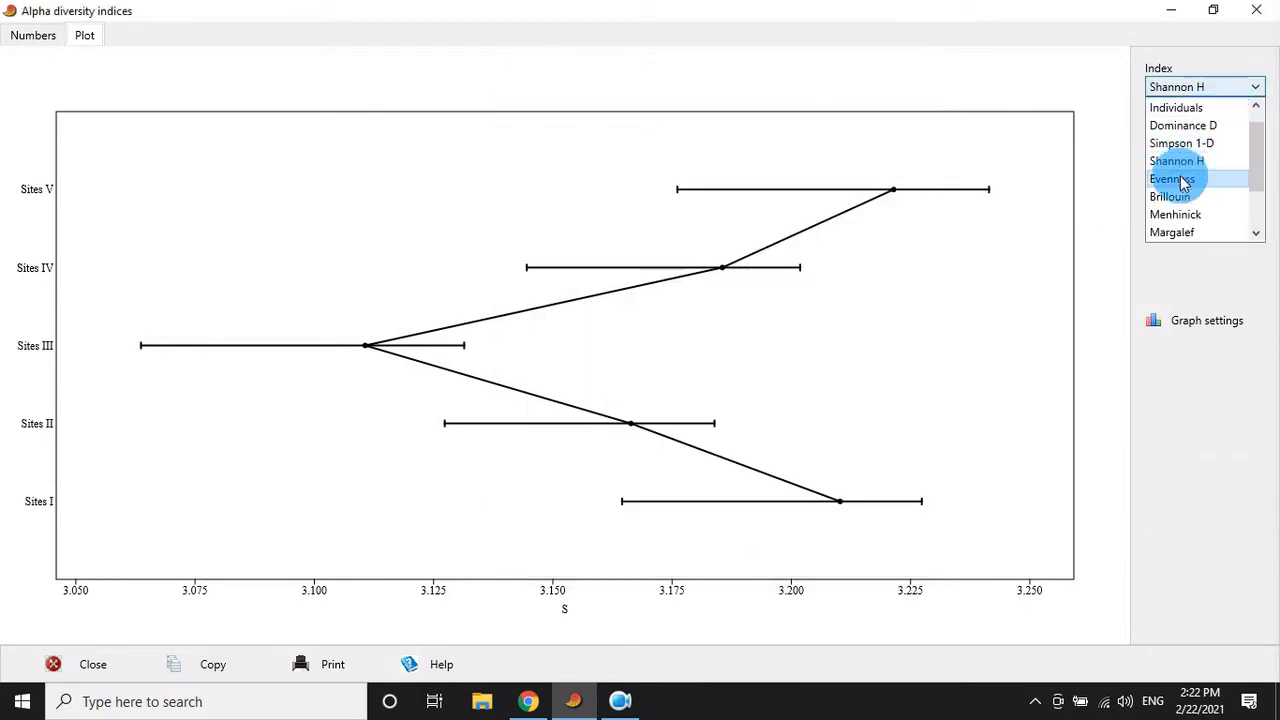
click(1180, 175)
click(1200, 321)
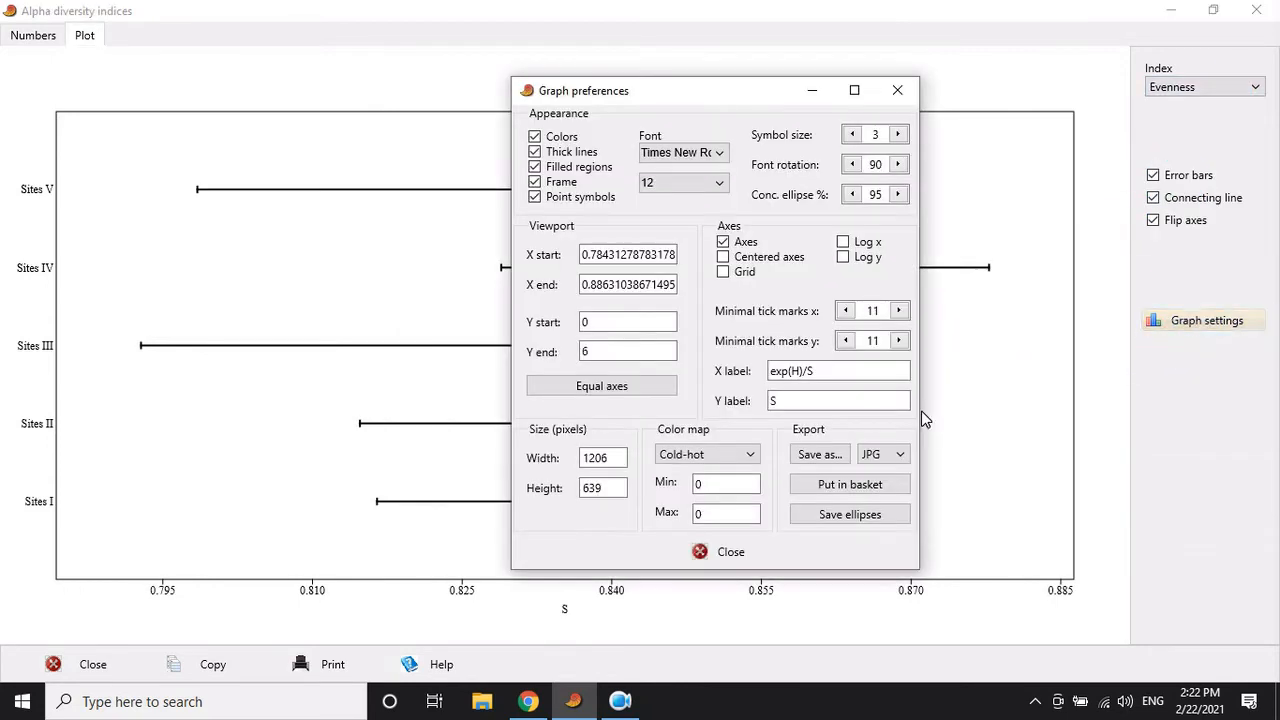
click(815, 456)
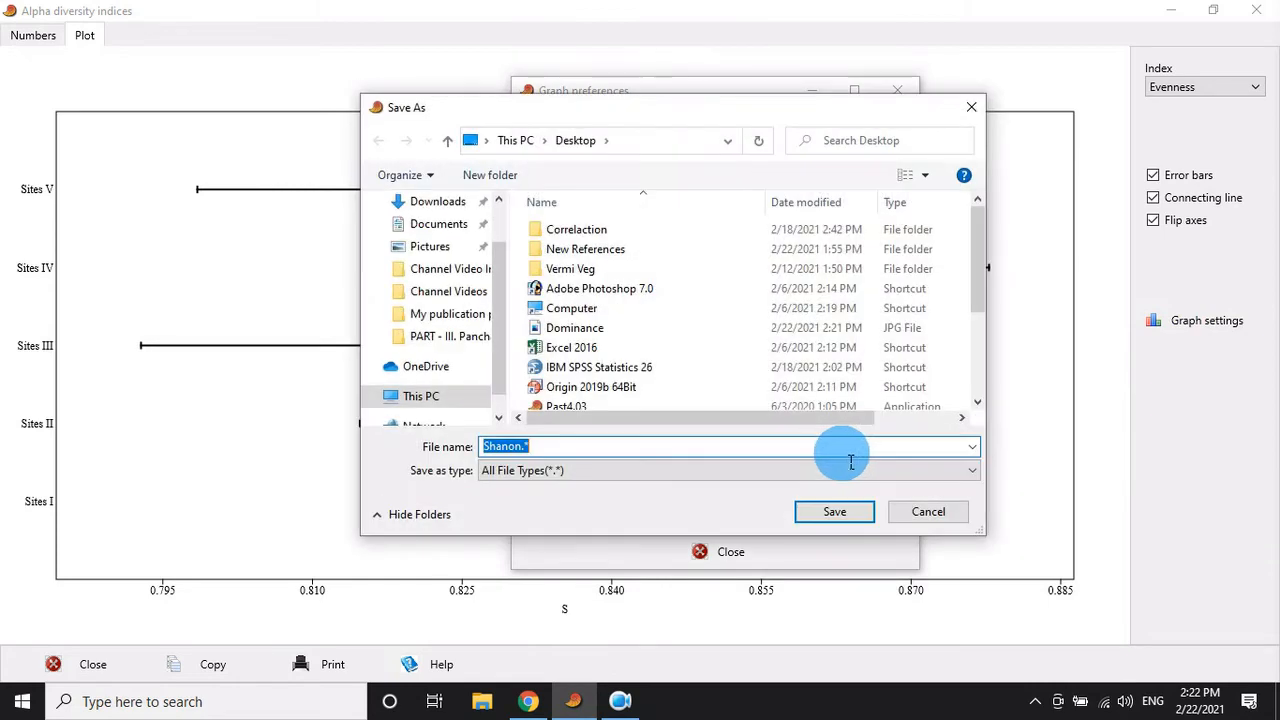
text(Ev)
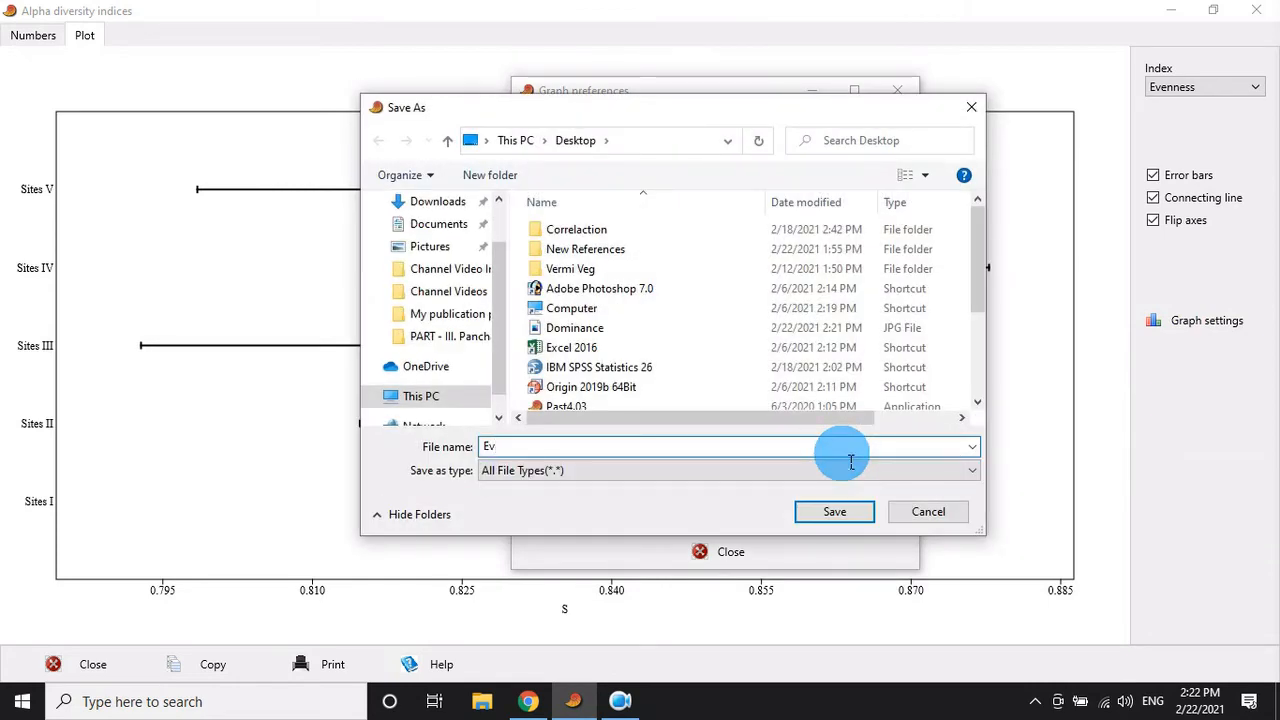
text(ennes)
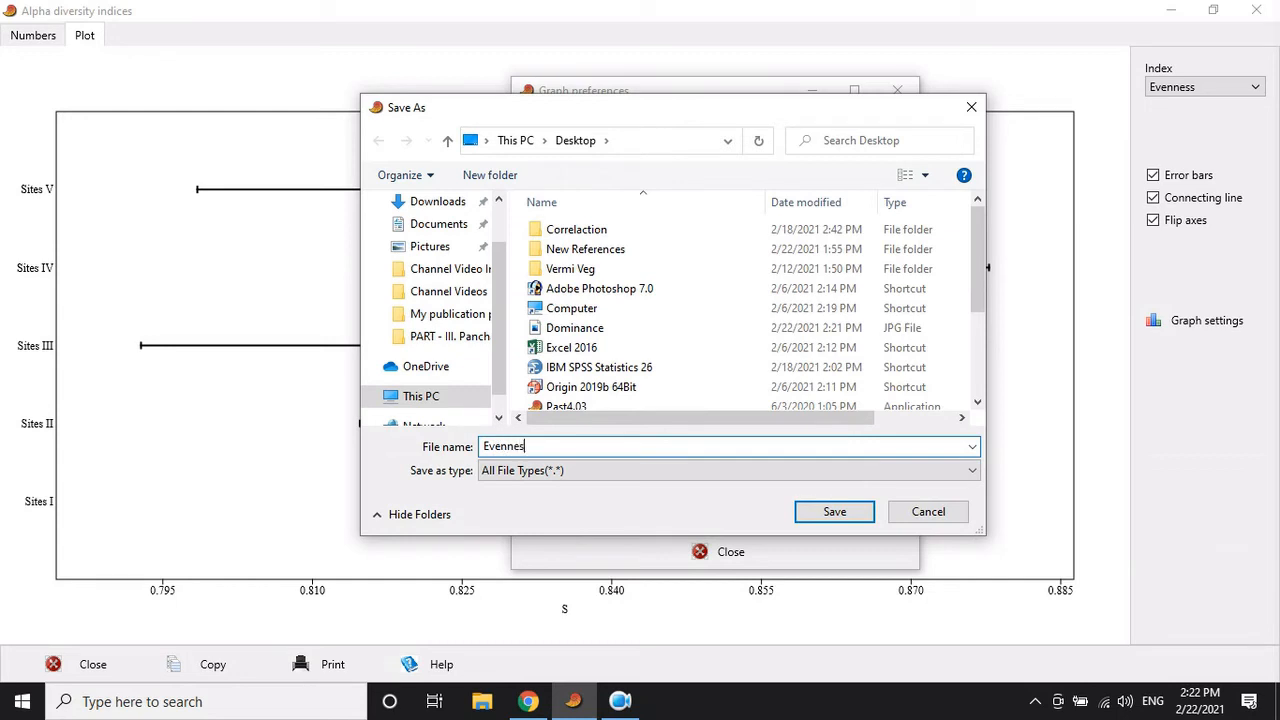
click(855, 527)
click(747, 551)
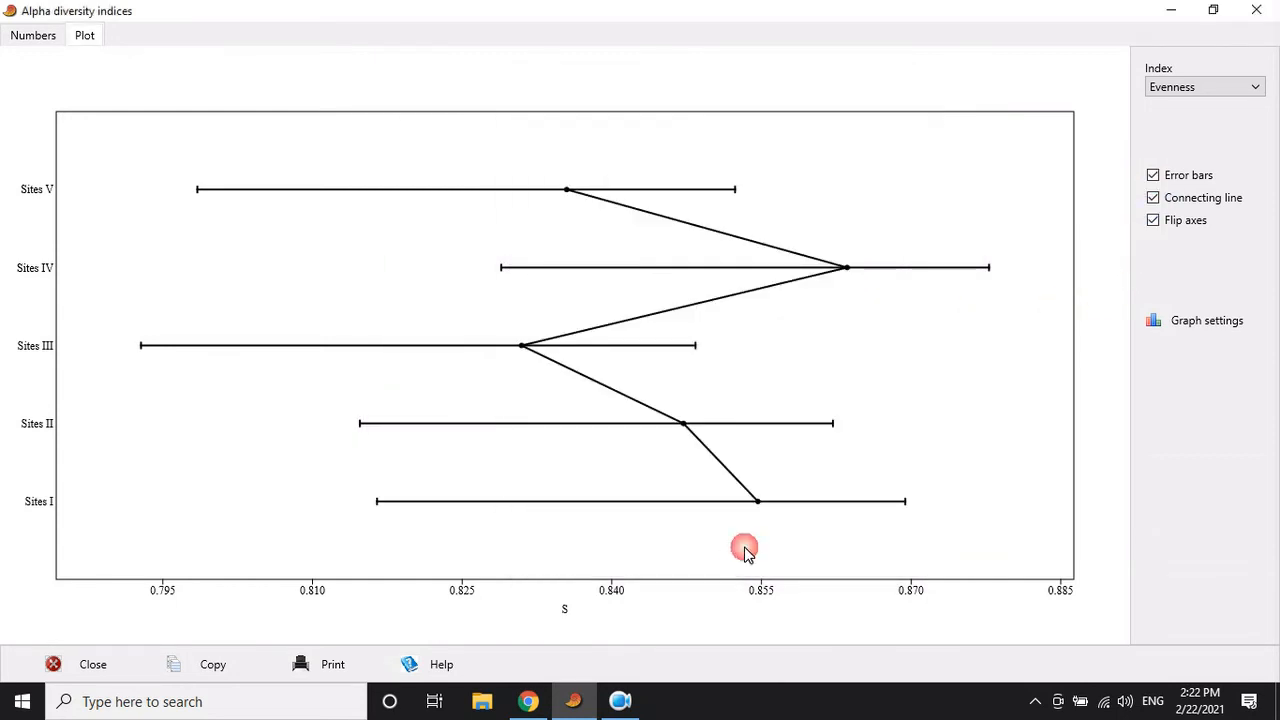
Plot the Brillouin index and export its graph to the Desktop as a JPG named Brillouim
click(1210, 88)
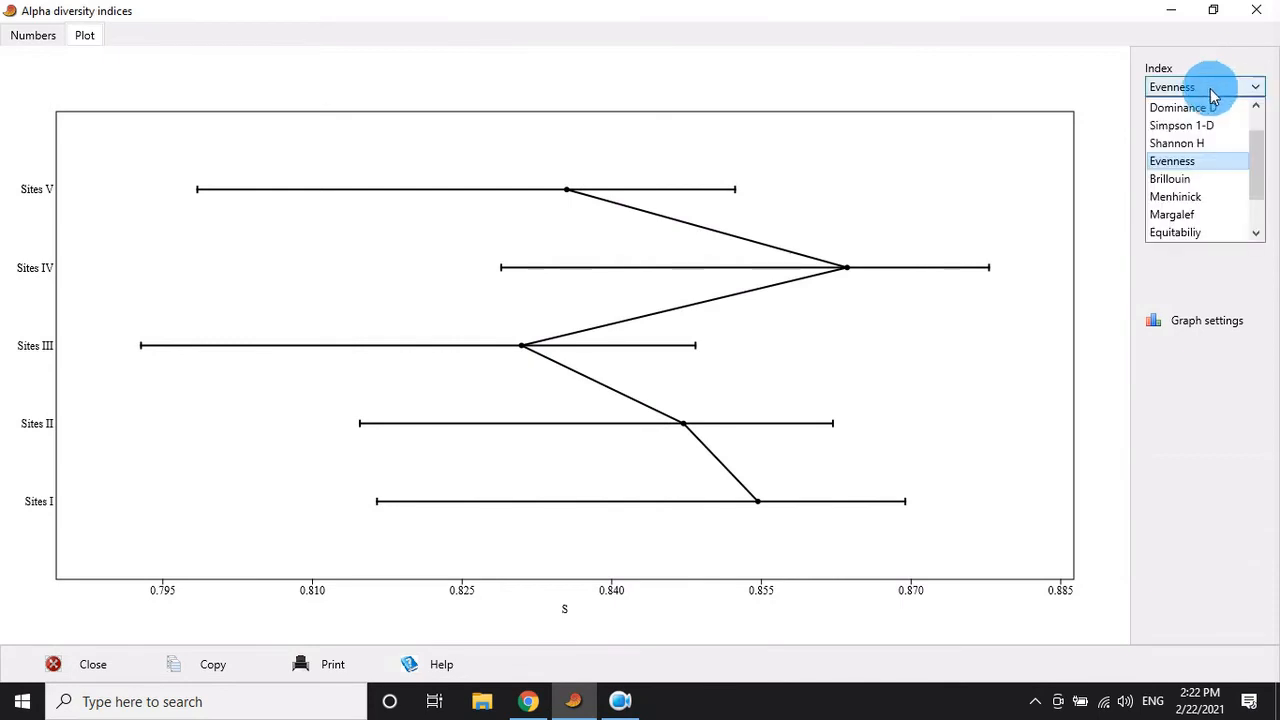
click(1188, 180)
click(1186, 322)
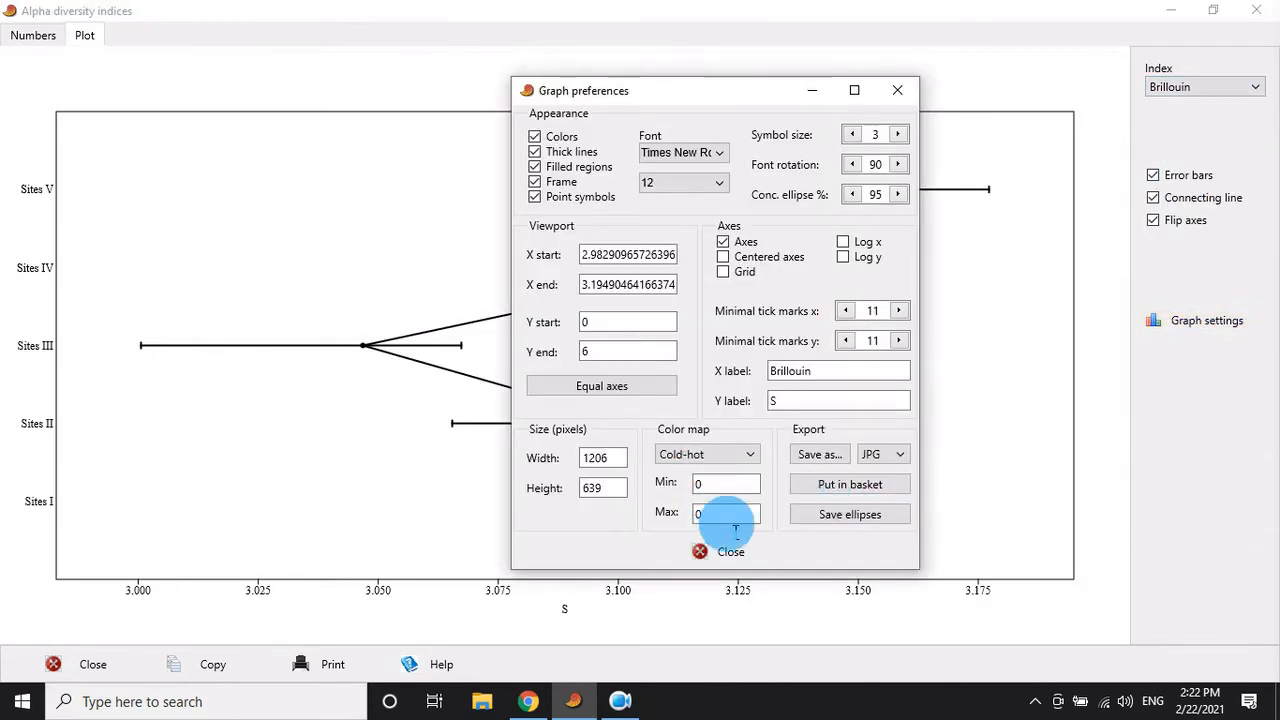
click(820, 455)
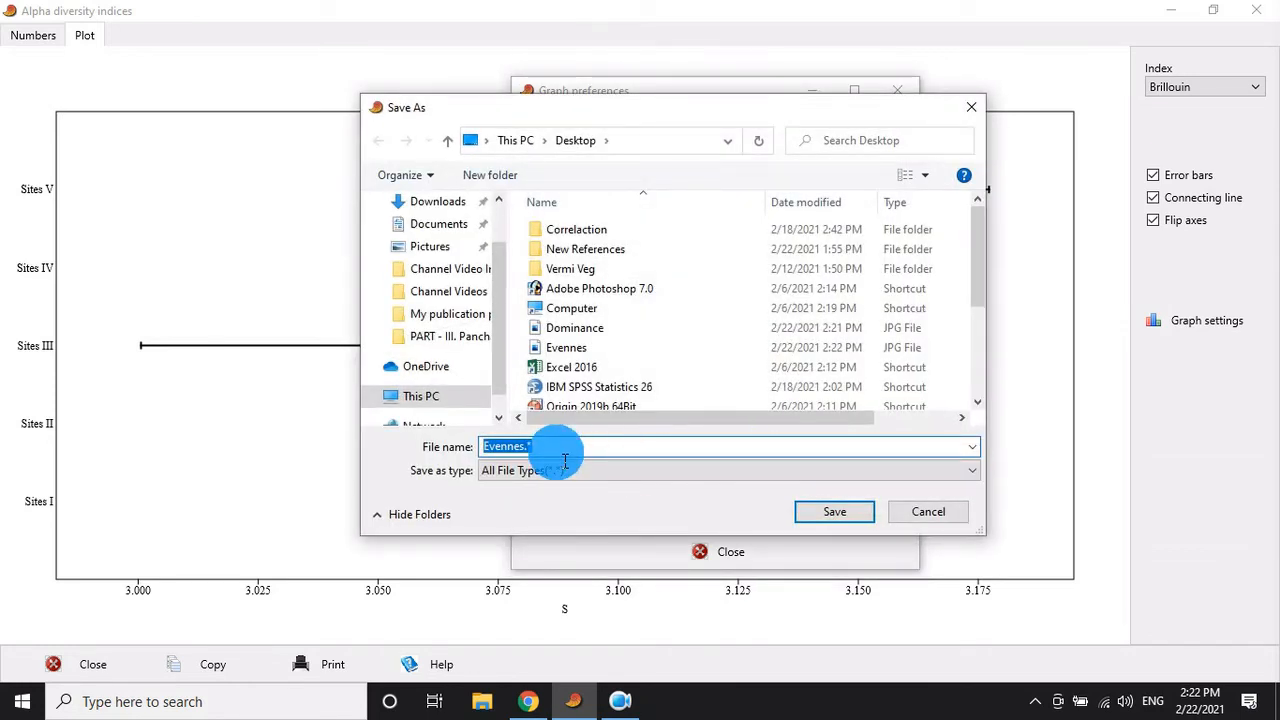
text(Brillouin)
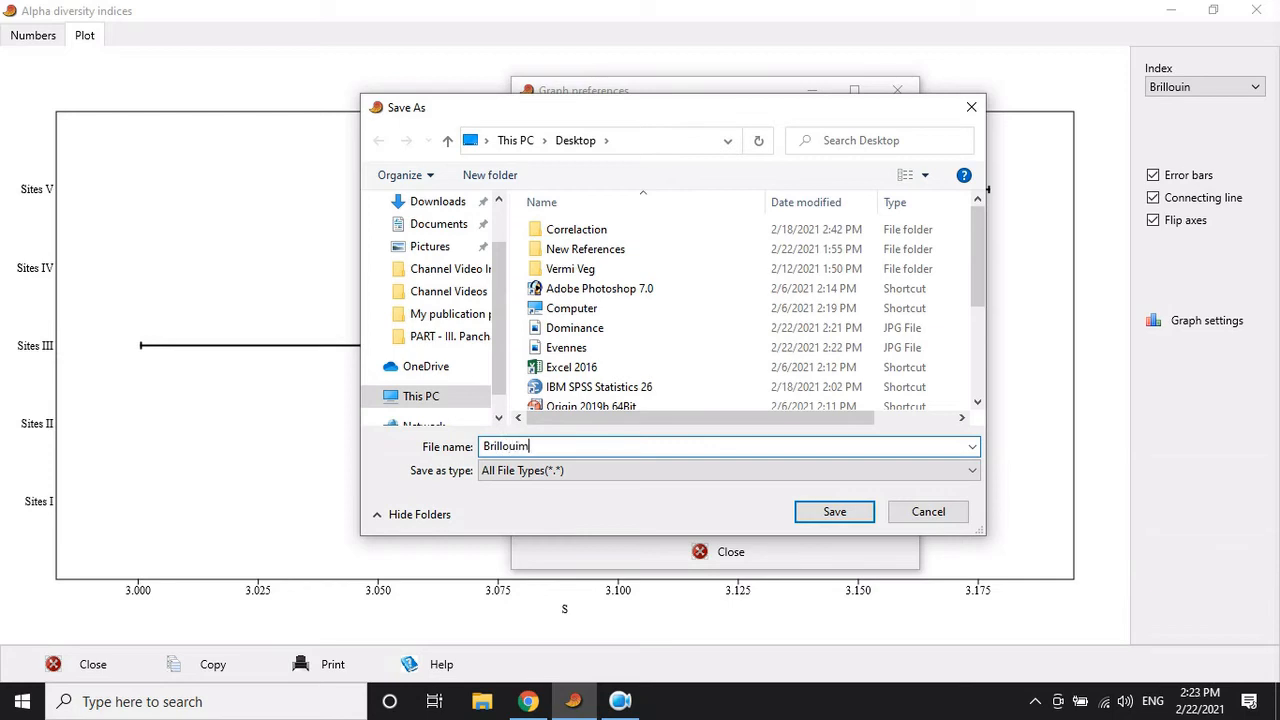
click(831, 511)
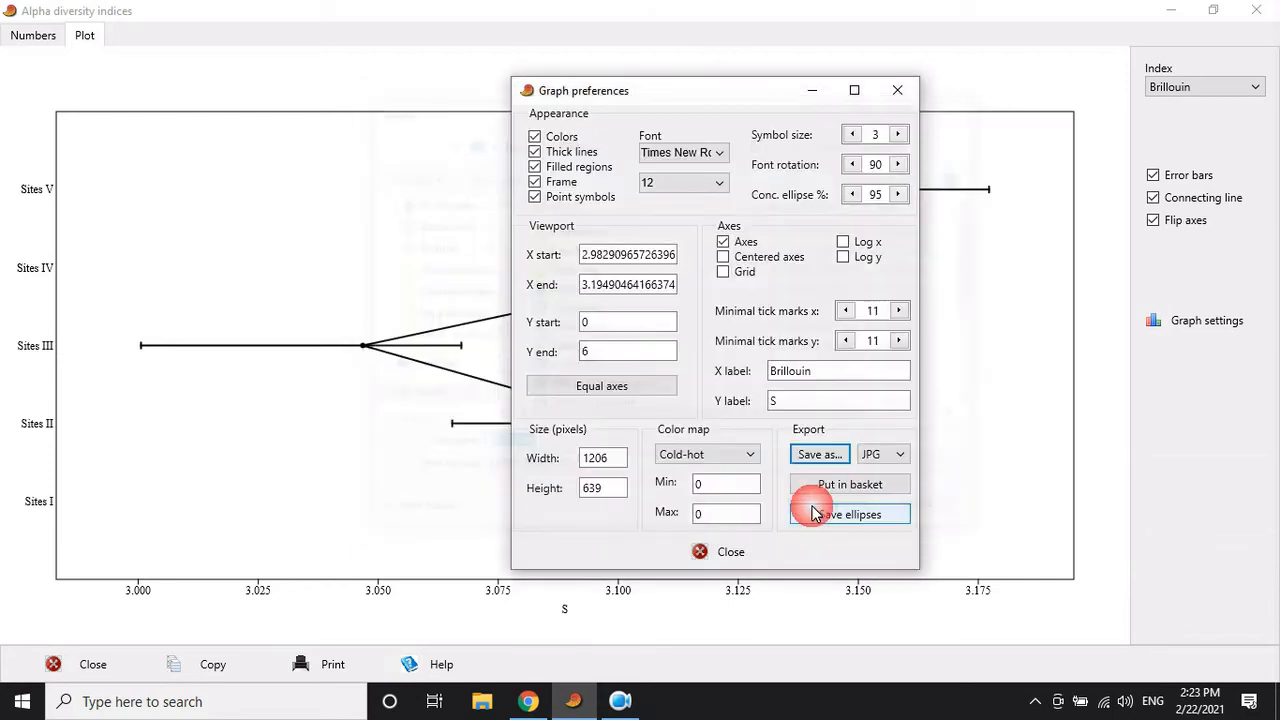
click(724, 563)
Plot the Menhinick index and export its graph to the Desktop as a JPG named Menhinick
click(1240, 88)
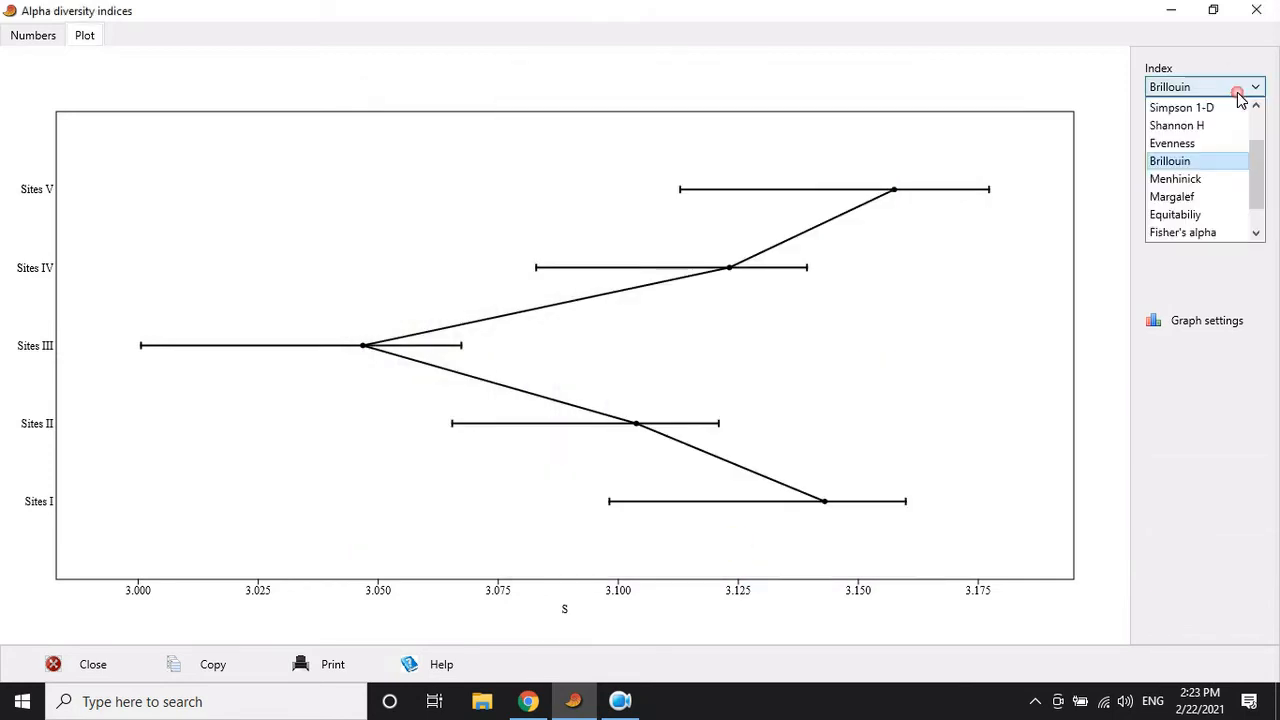
click(1174, 178)
click(1200, 321)
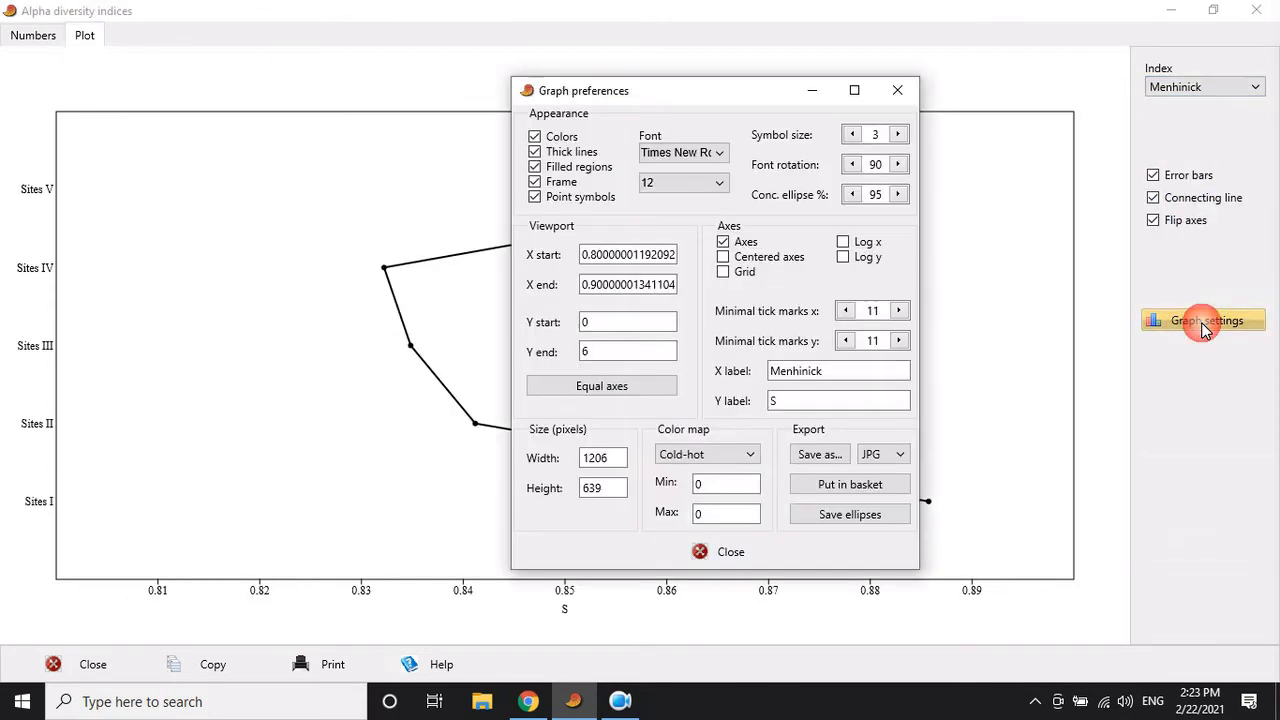
click(820, 454)
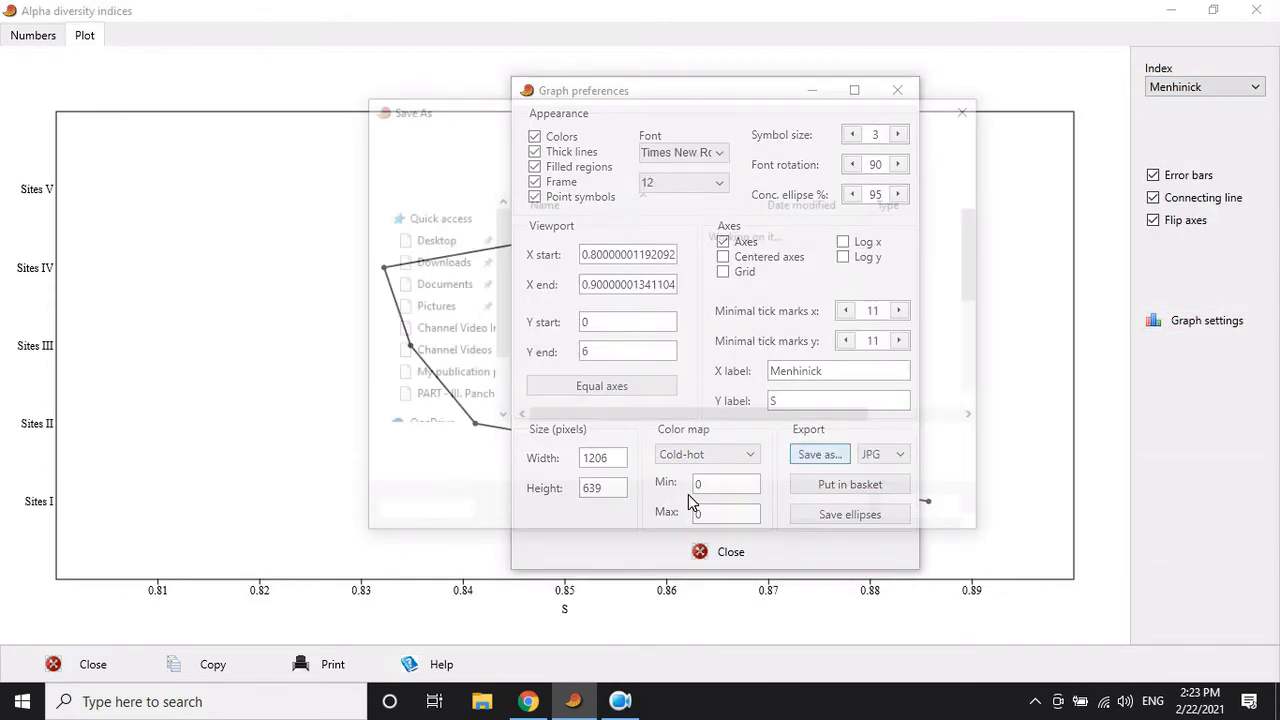
text(Menhi)
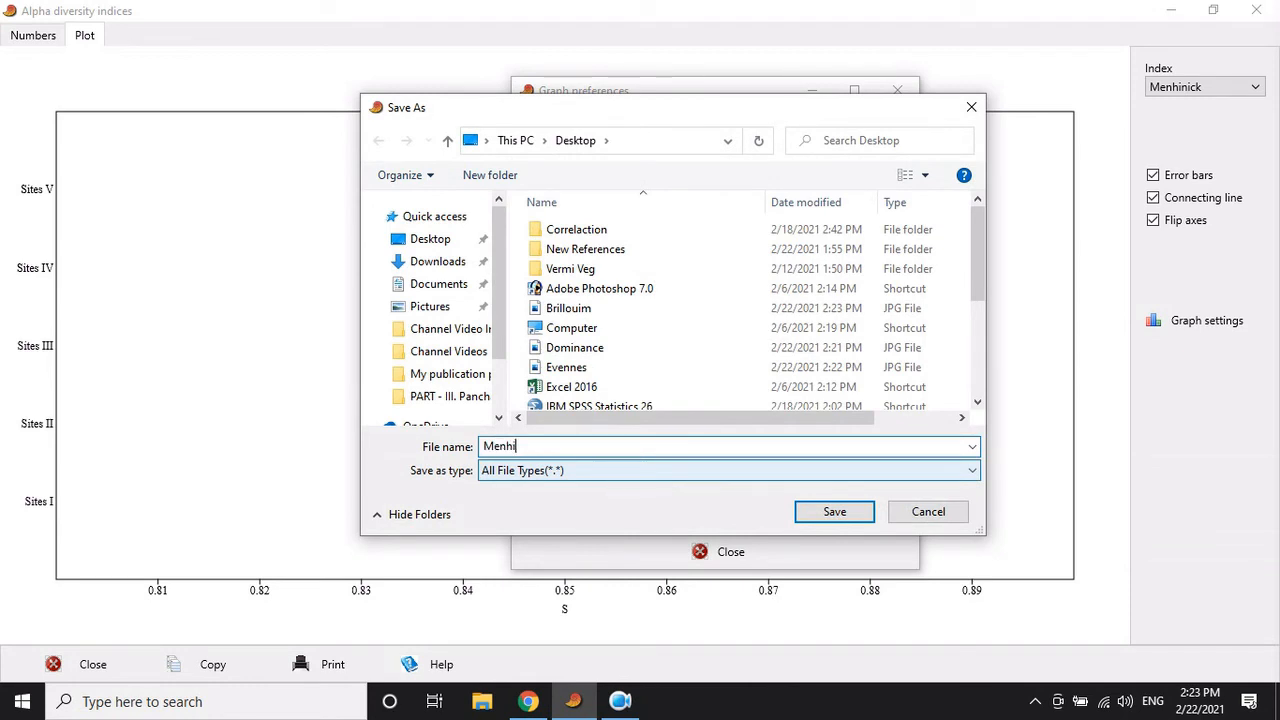
text(nick)
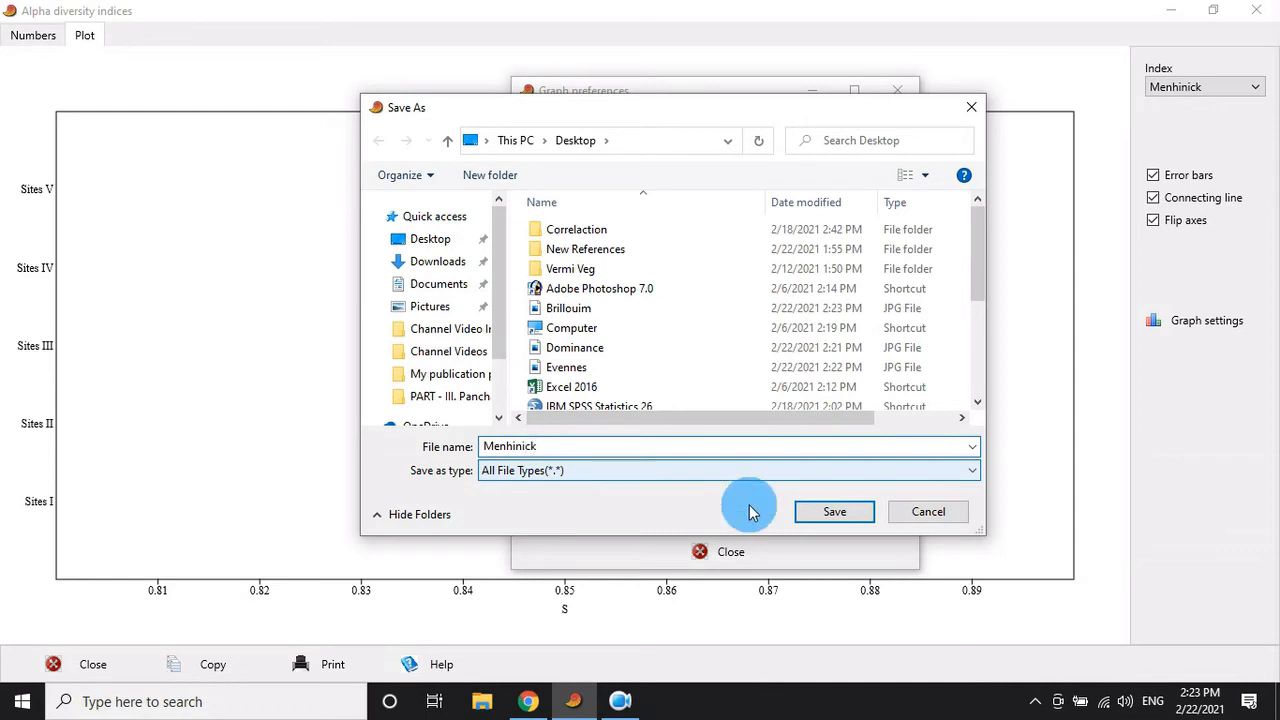
click(826, 514)
click(726, 550)
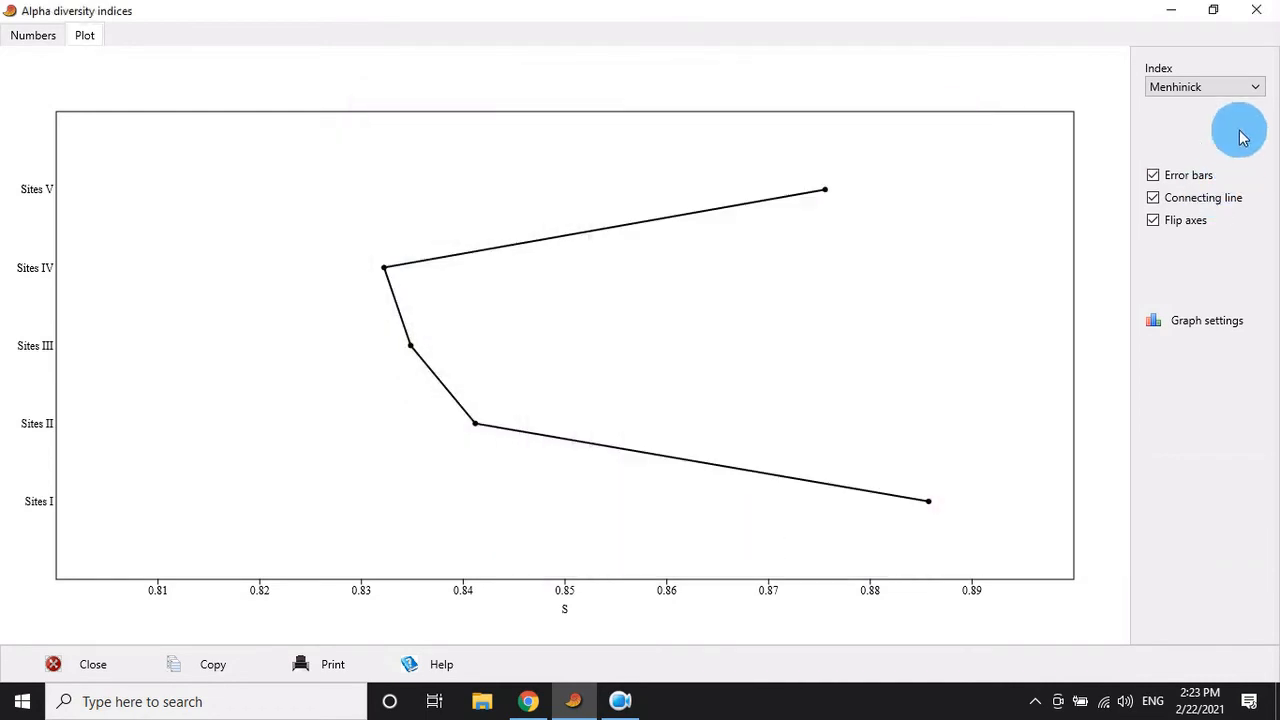
Plot the Margalef index and export its graph to the Desktop as a JPG named Margalef
click(1238, 97)
click(1210, 192)
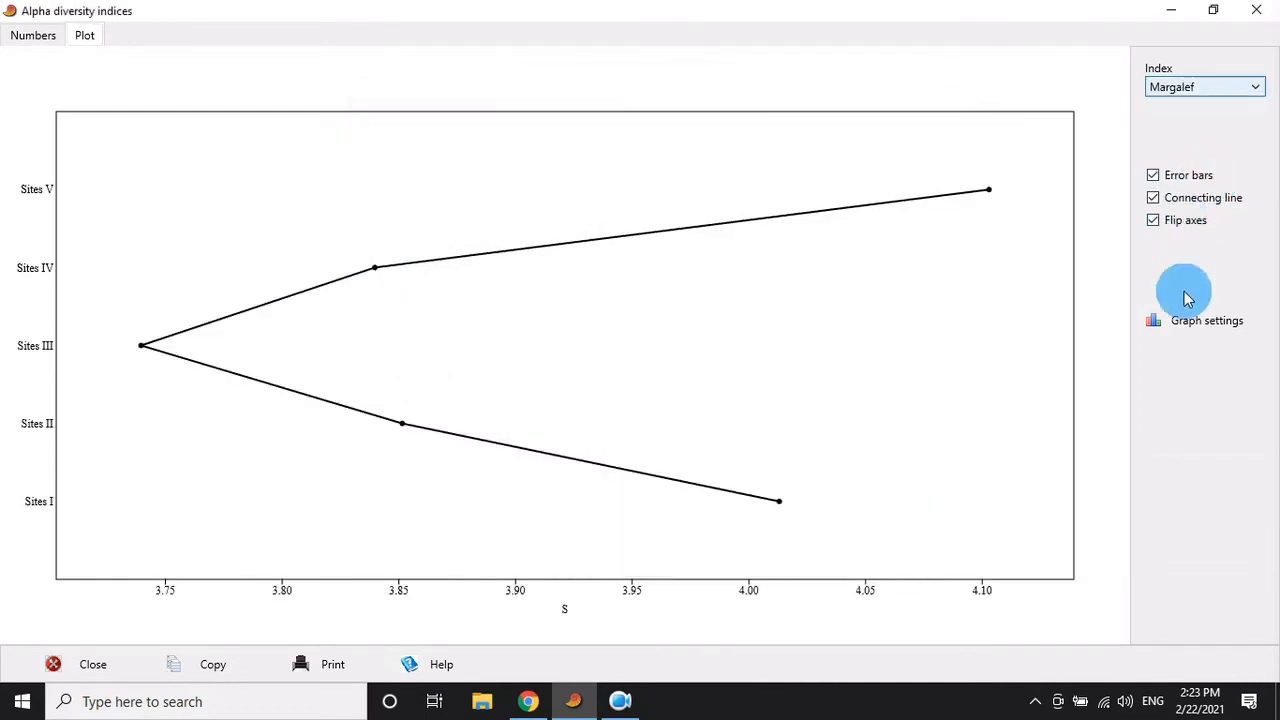
click(1195, 330)
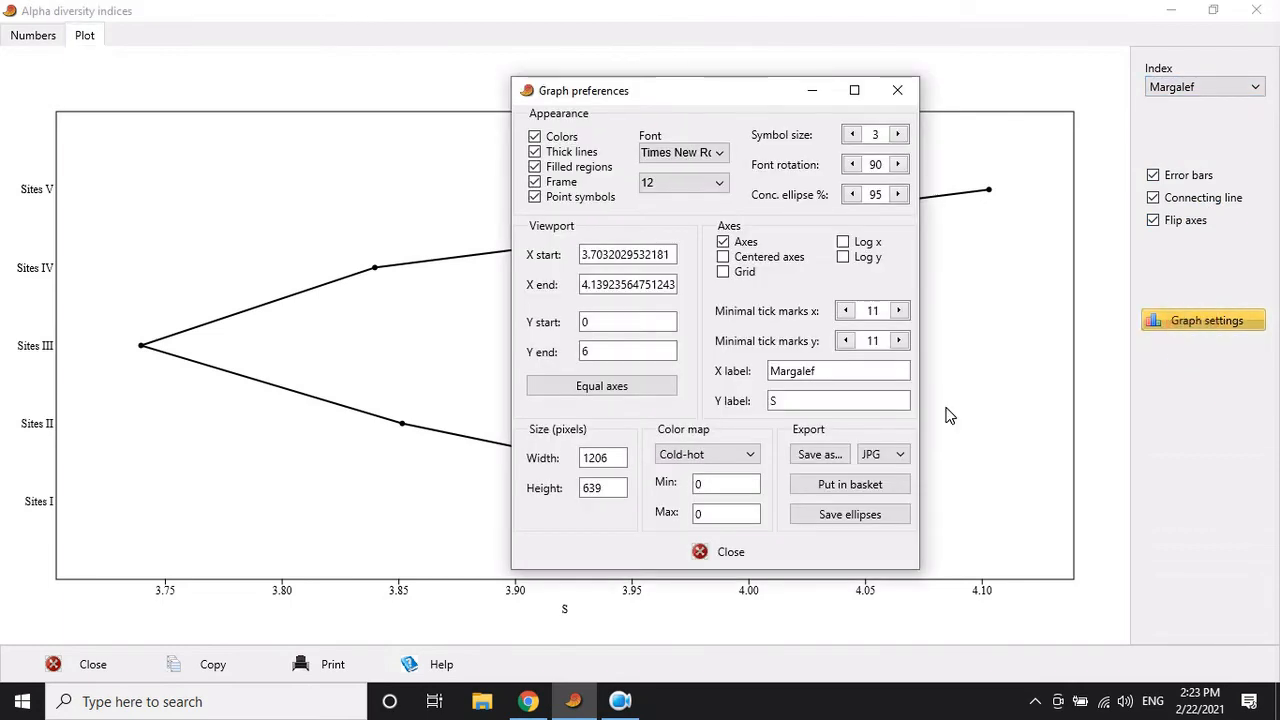
click(810, 455)
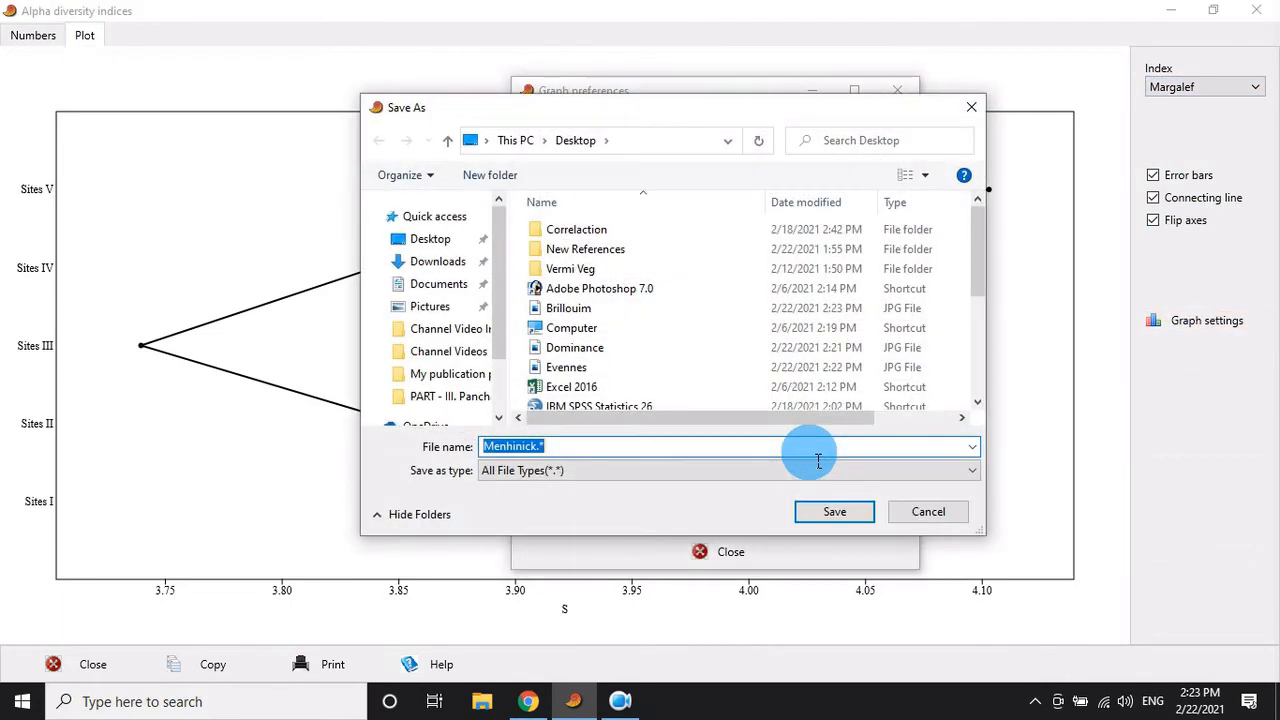
text(Margalef)
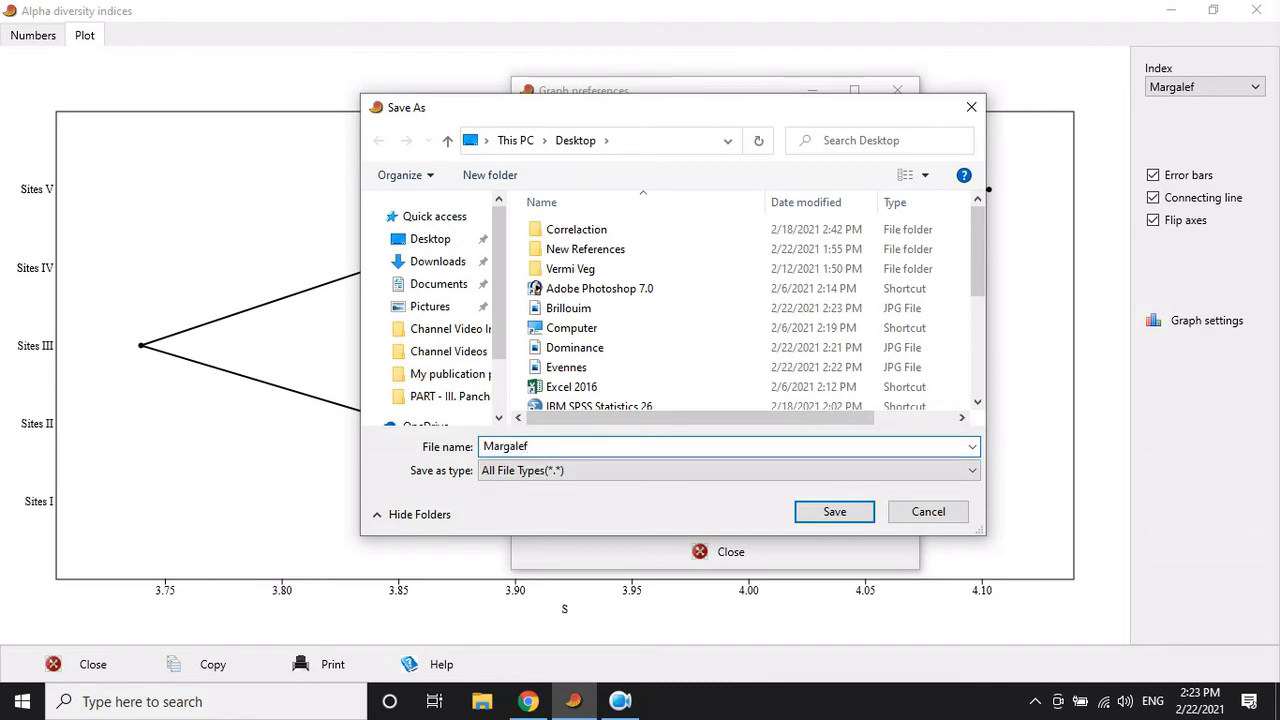
click(858, 513)
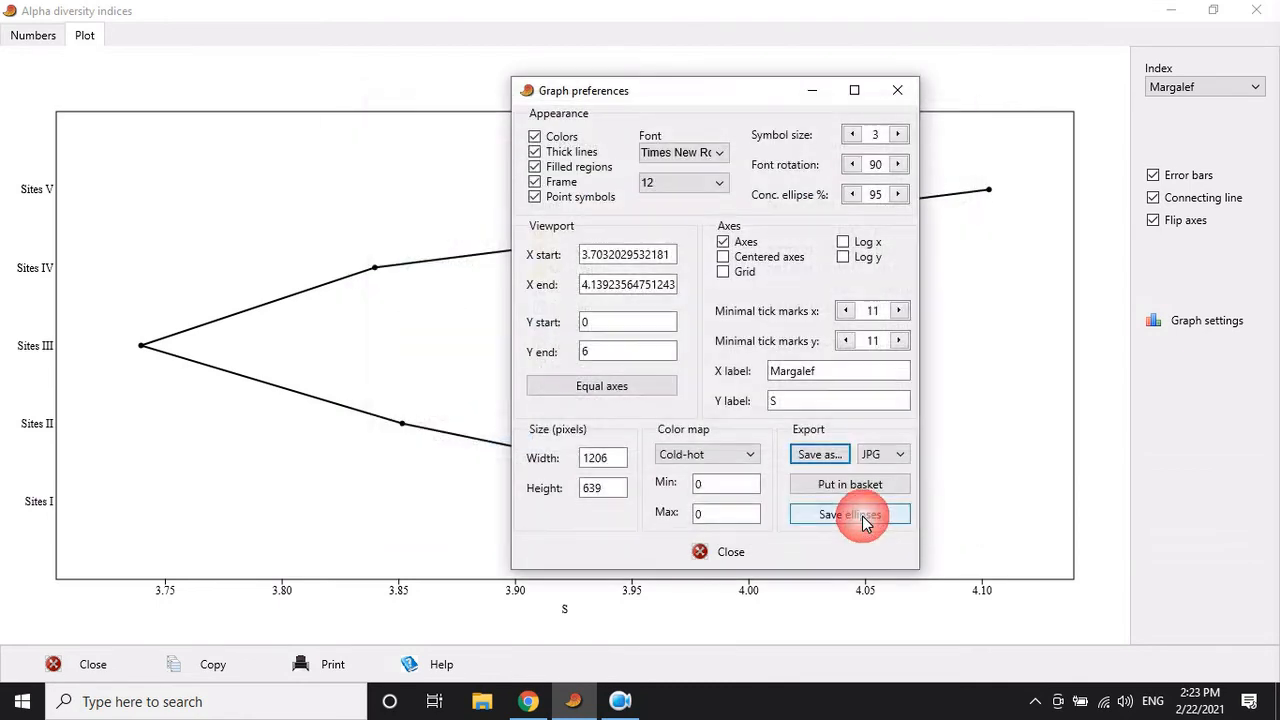
click(714, 553)
Plot the Equitability index and export its graph to the Desktop as a JPG named equitabiliy
click(1208, 86)
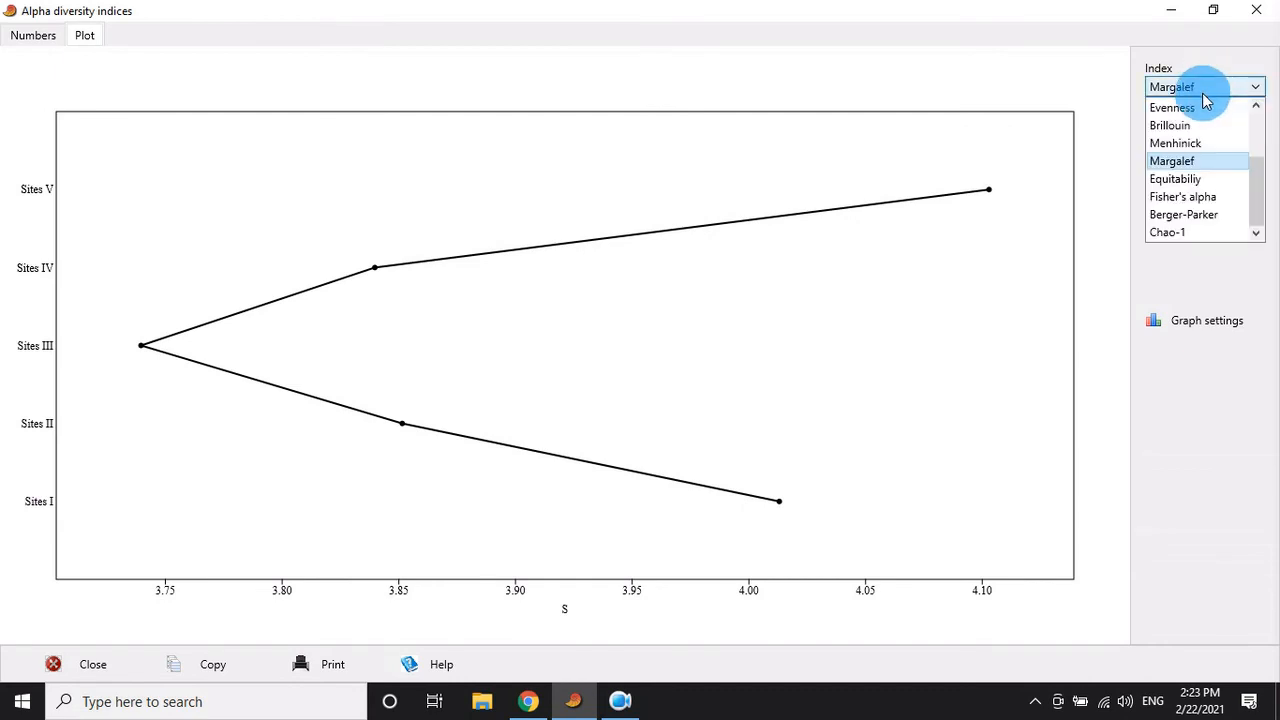
click(1194, 177)
click(1155, 322)
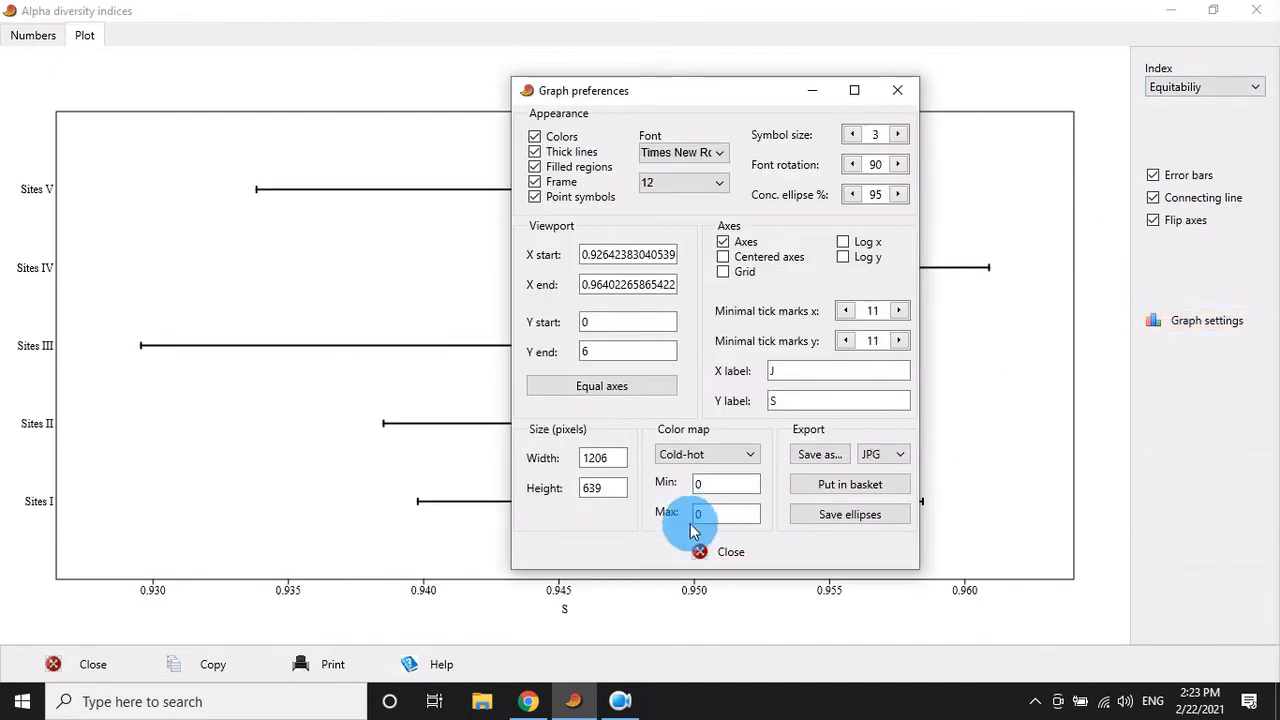
click(812, 455)
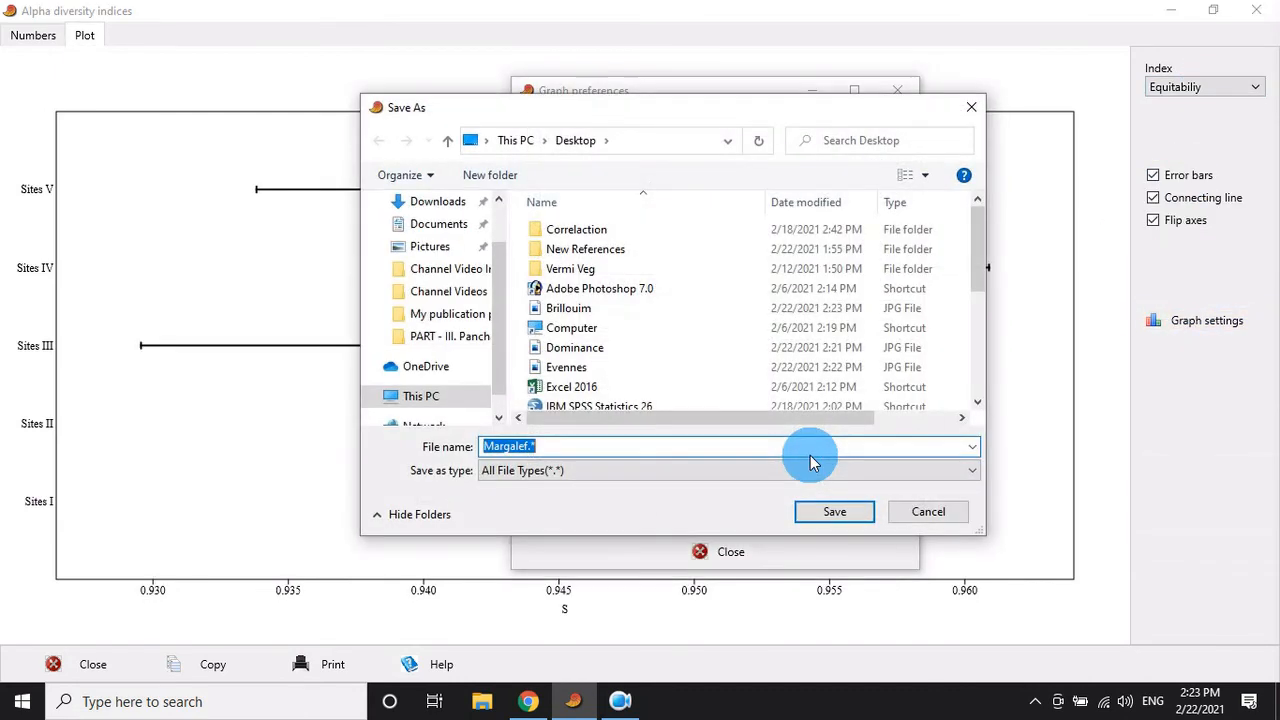
text(equitabiliy)
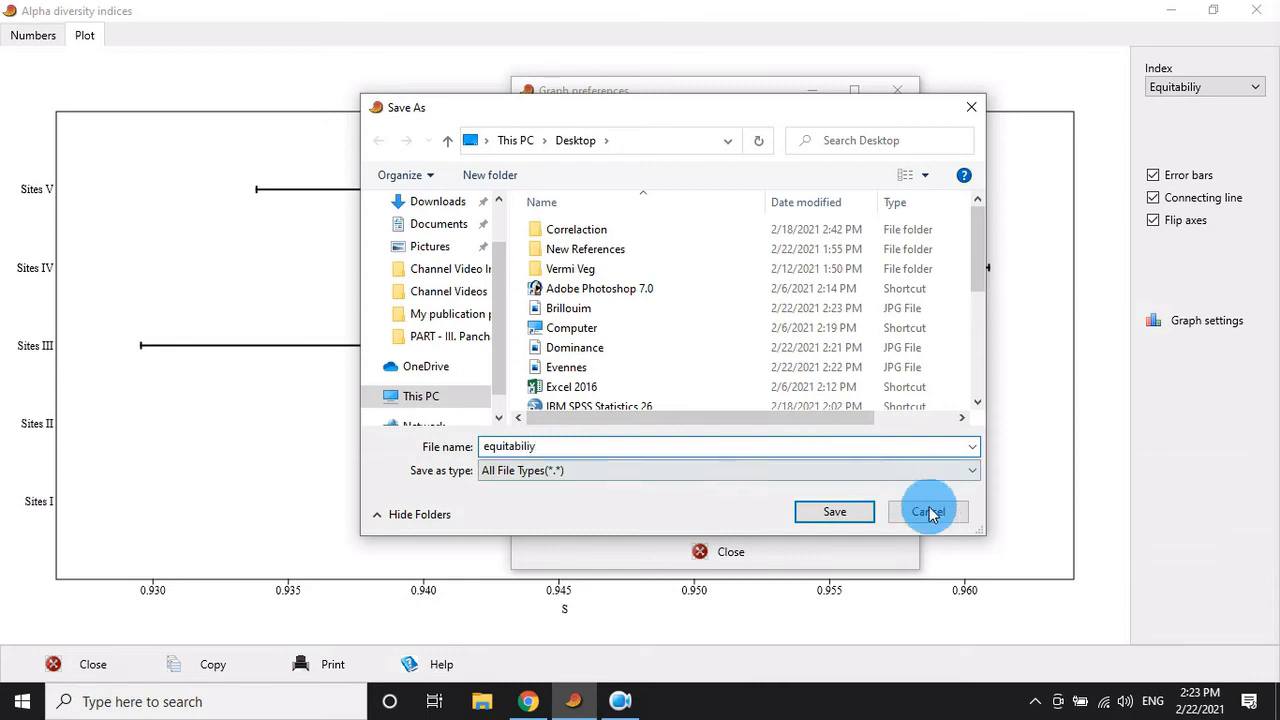
click(853, 512)
click(735, 551)
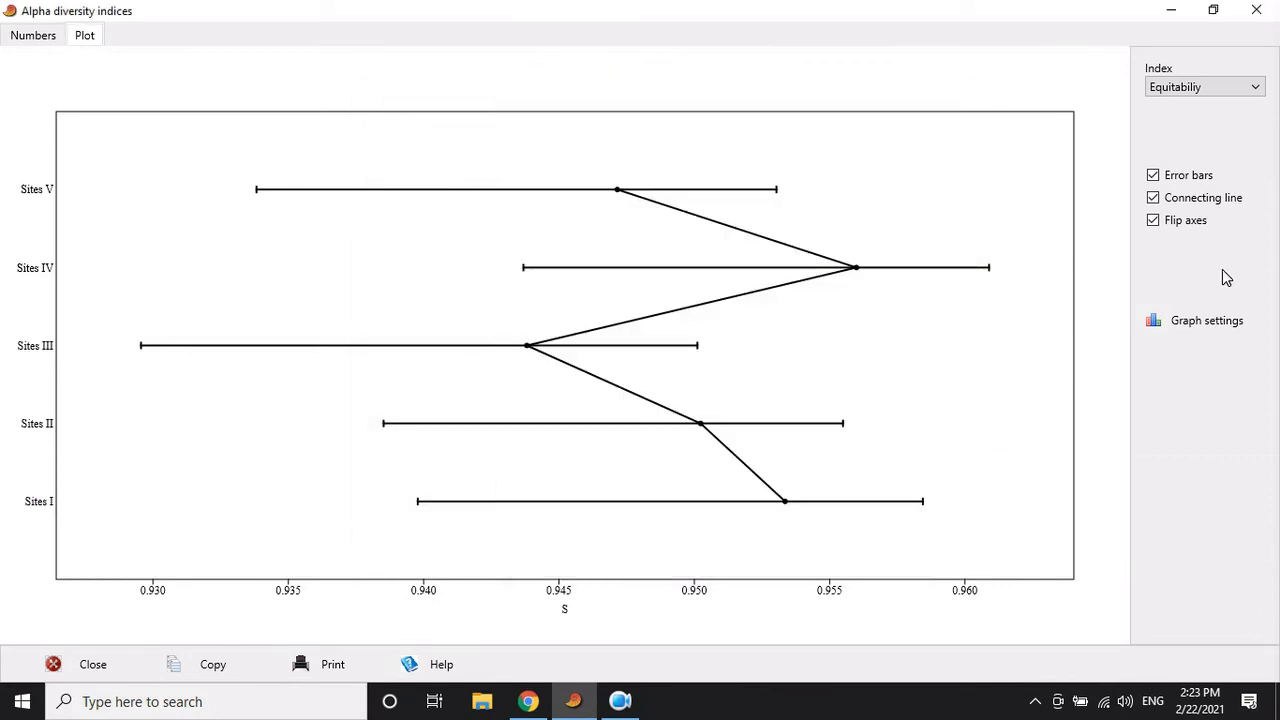
Plot the Fisher's alpha index and export its graph to the Desktop as a JPG named Fisher
click(1170, 87)
click(1182, 197)
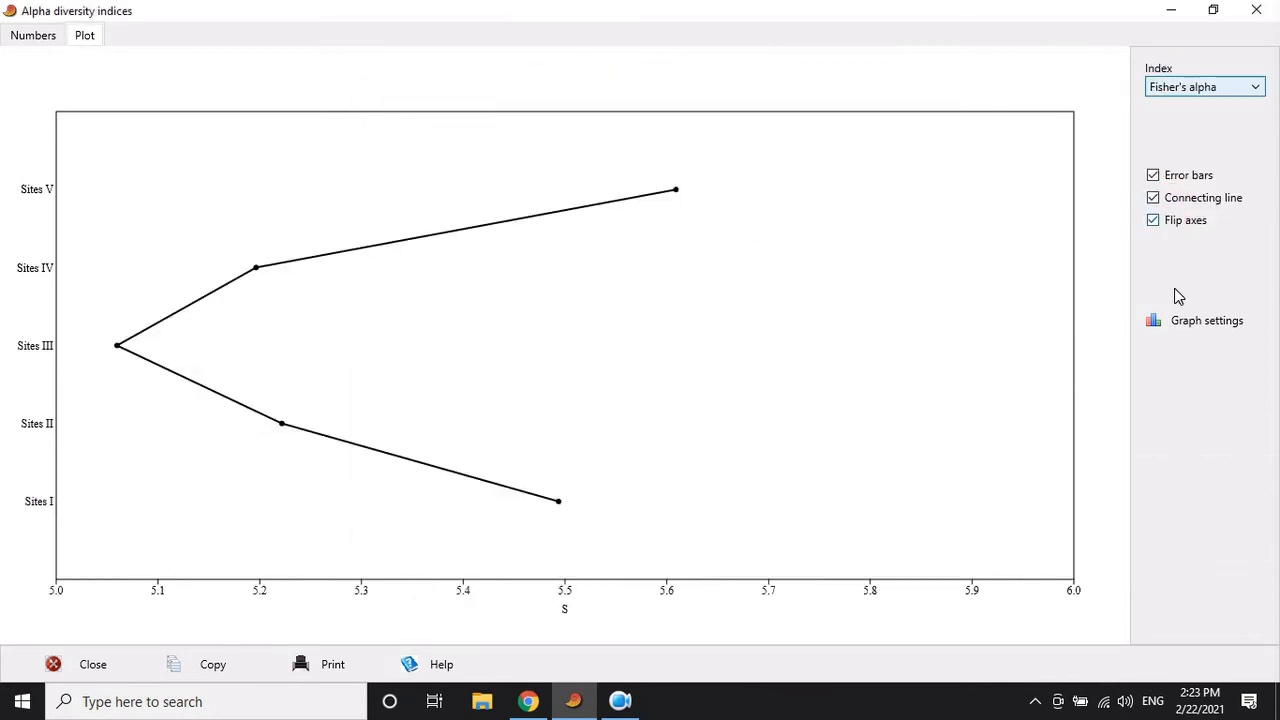
click(1200, 323)
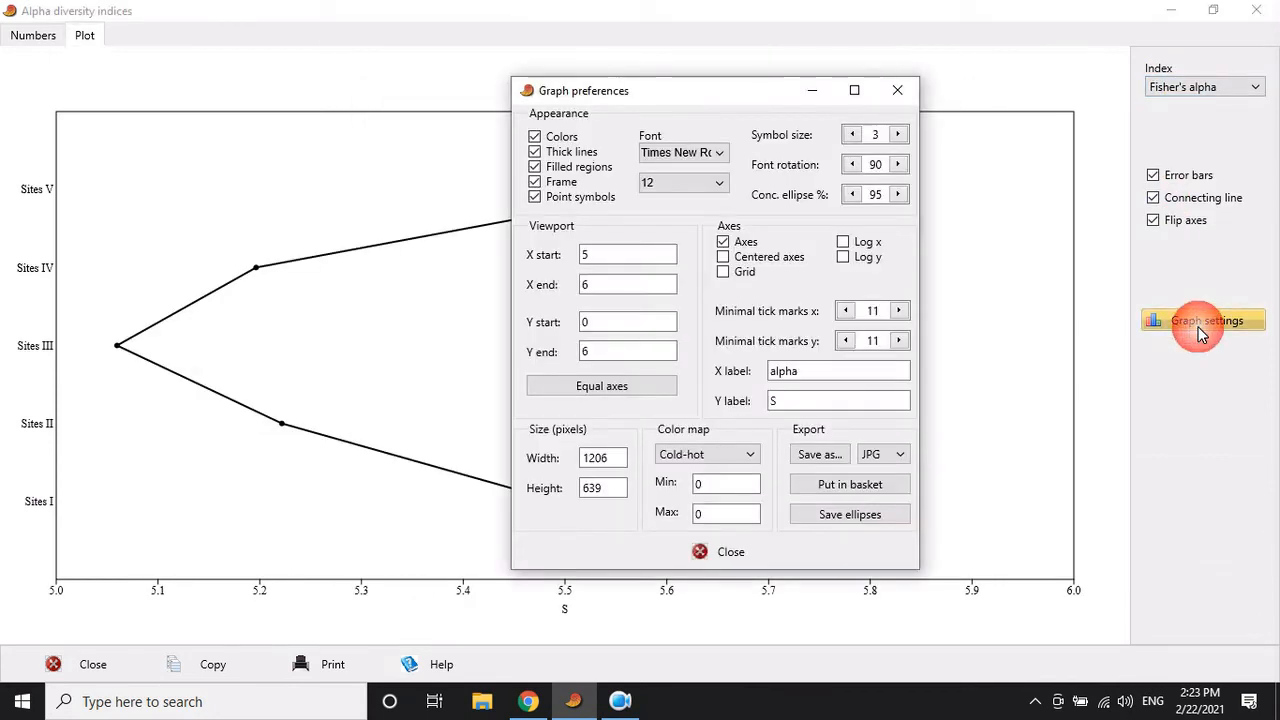
click(820, 454)
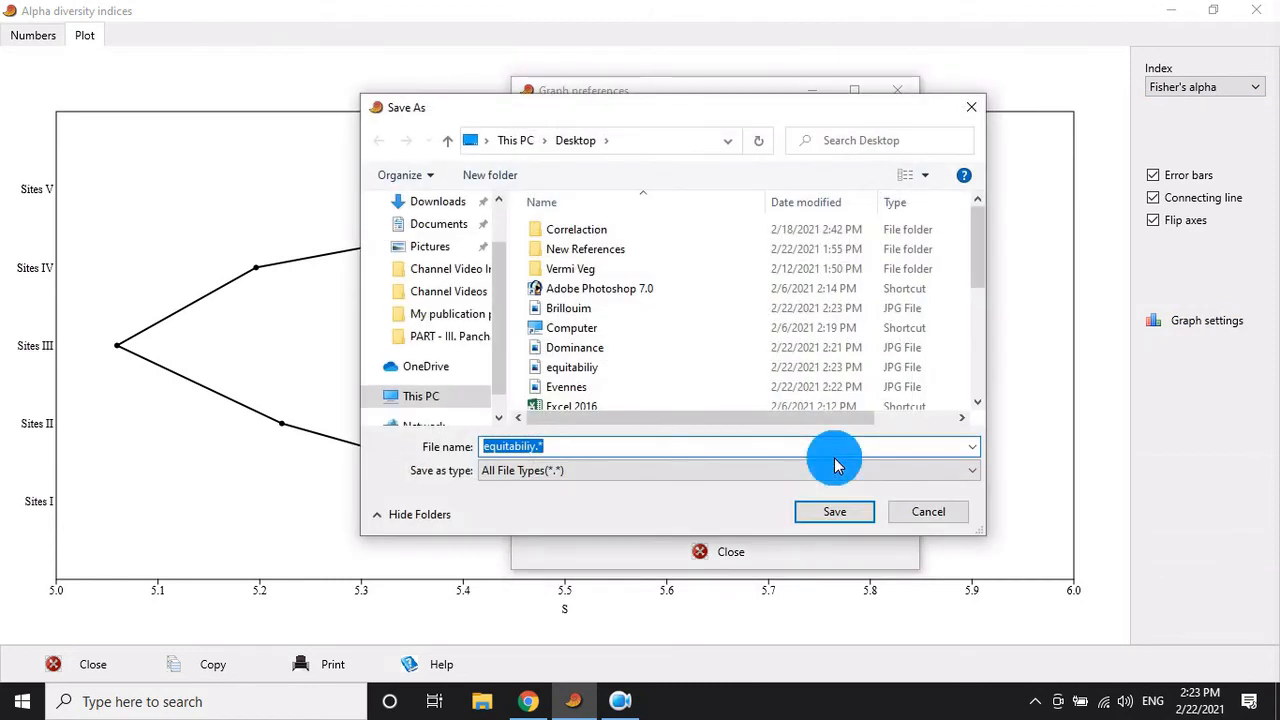
text(Fisher)
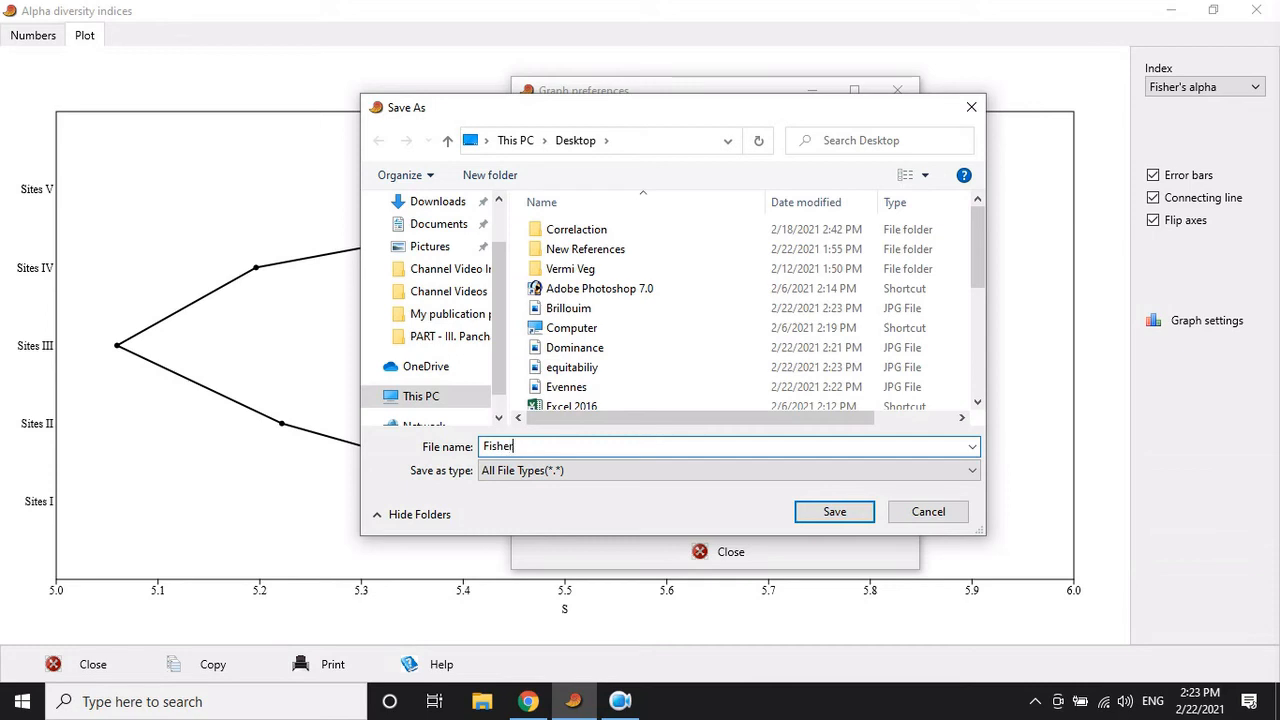
click(864, 513)
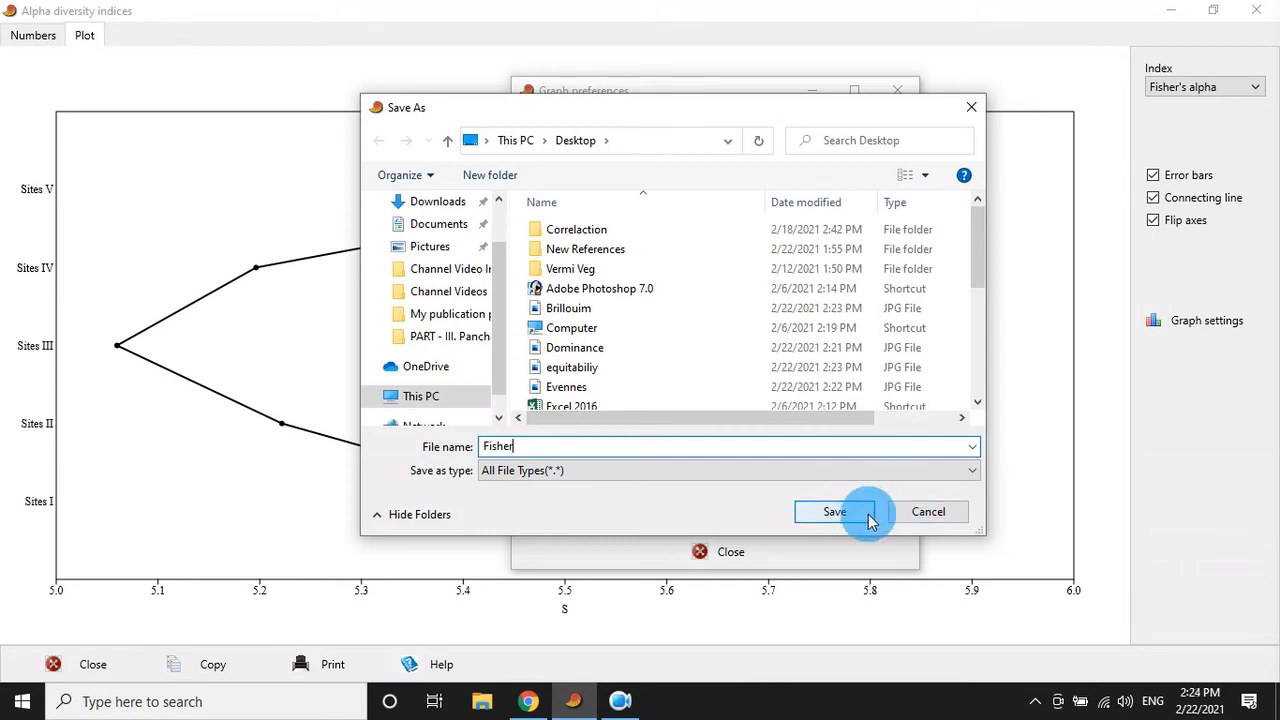
click(725, 565)
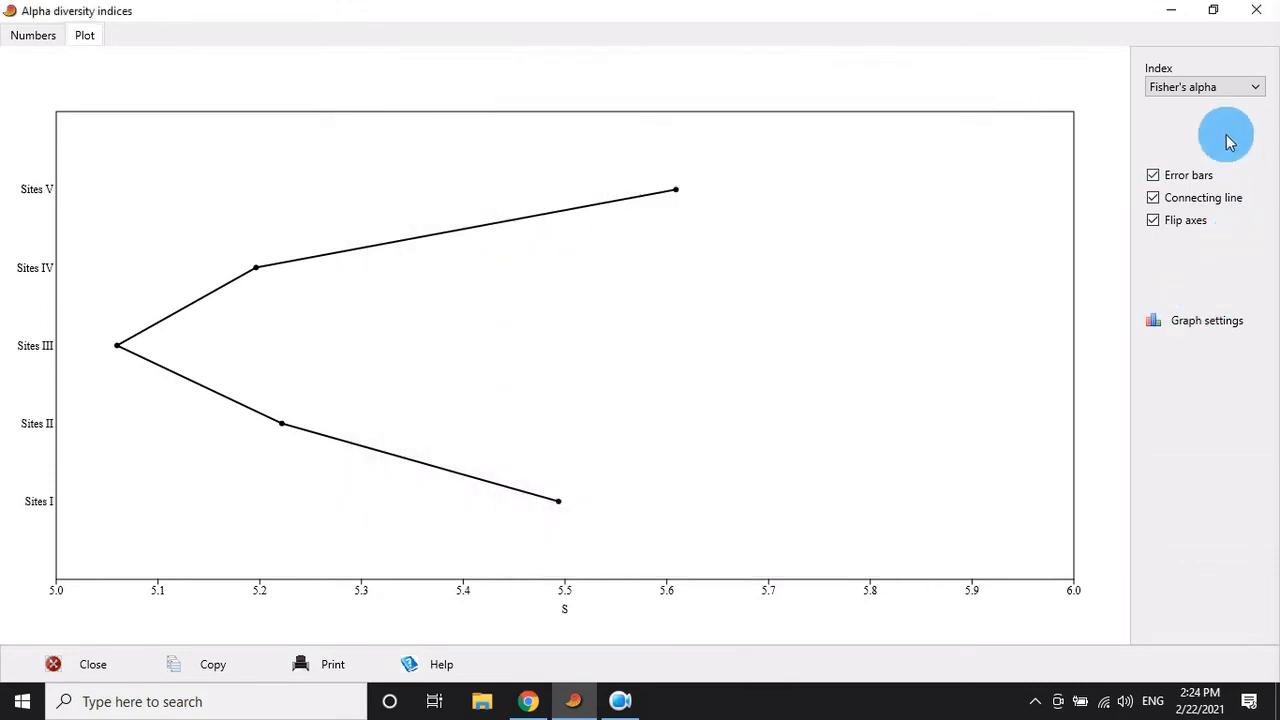
Plot the Berger-Parker index and export its graph to the Desktop as a JPG named Berger
click(1211, 87)
click(1197, 214)
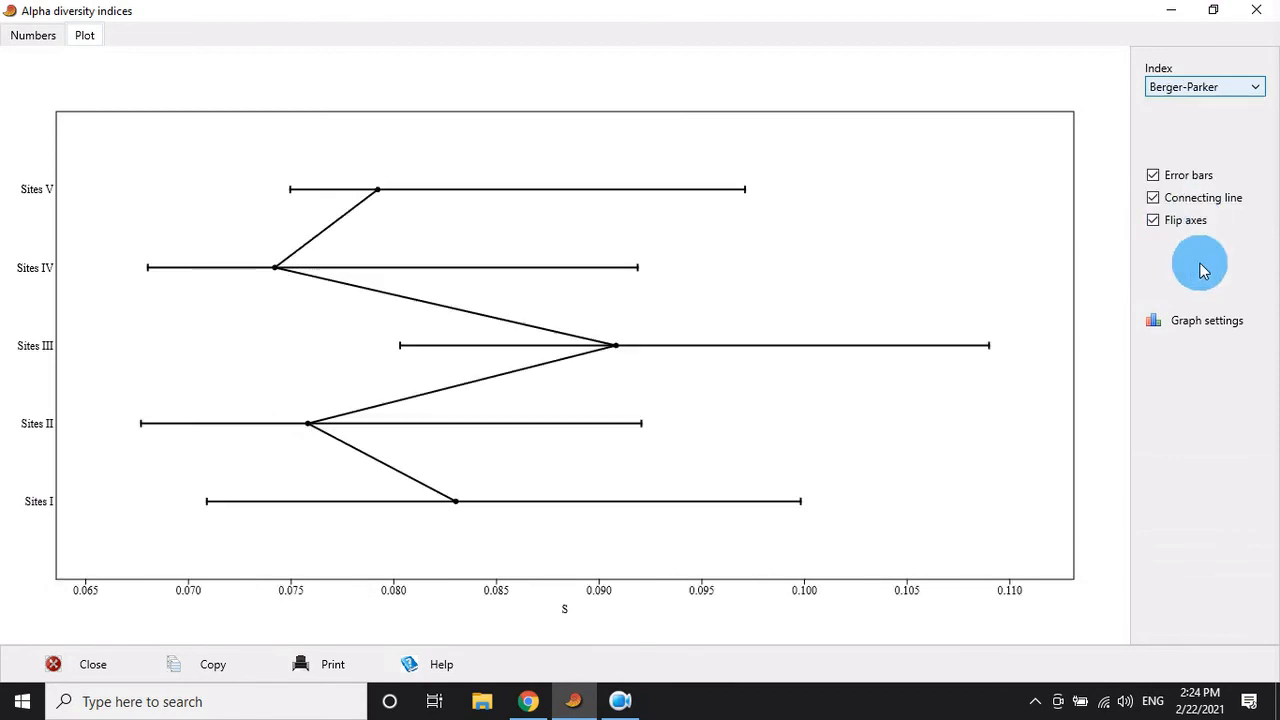
click(1200, 320)
click(817, 462)
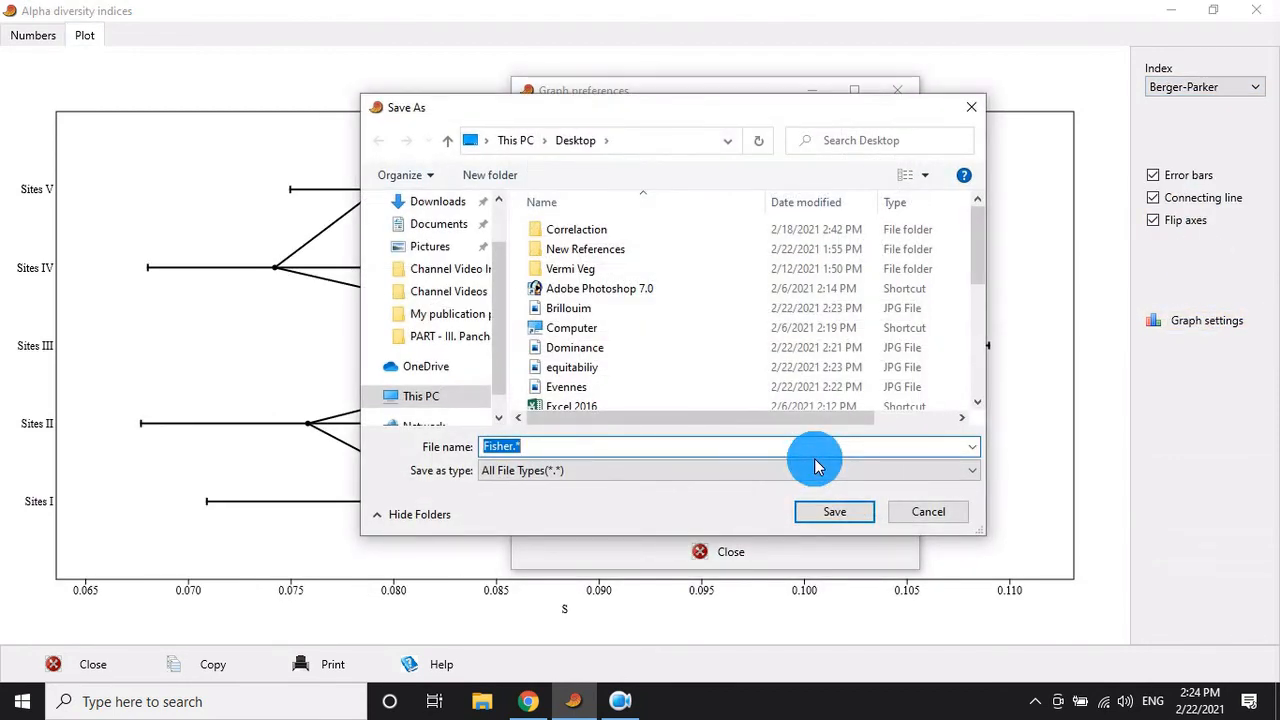
text(Berger)
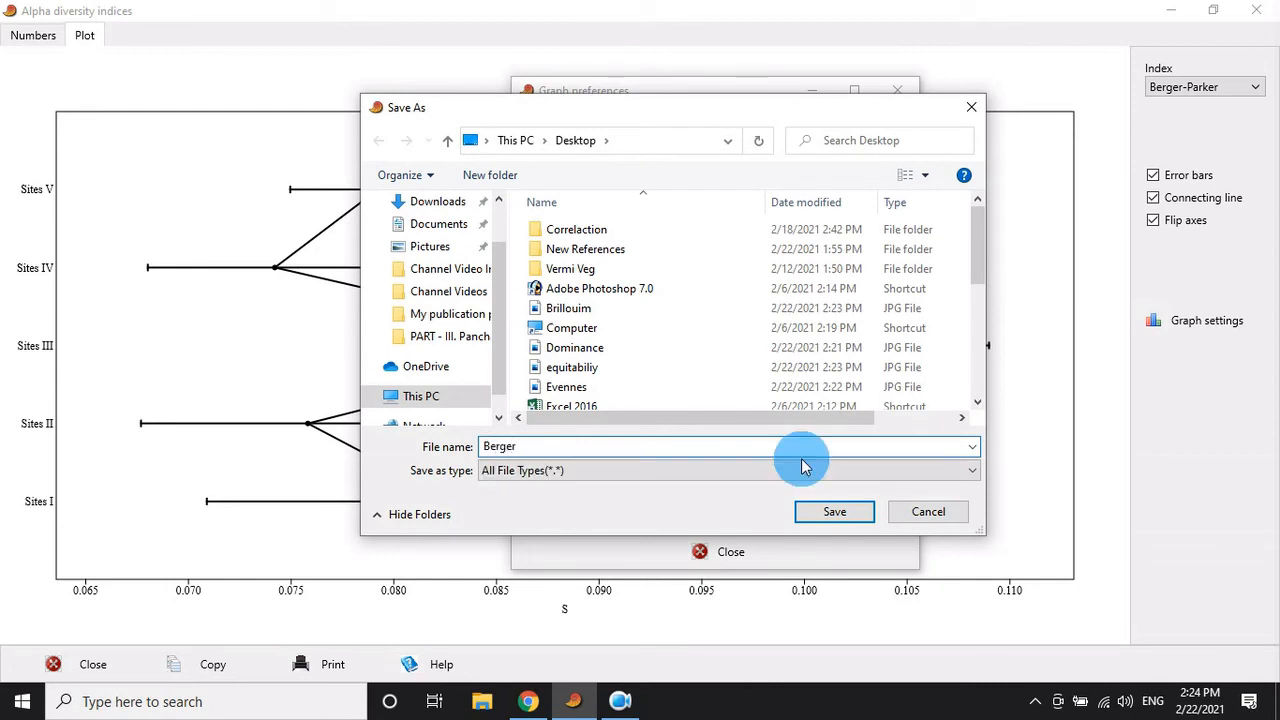
click(832, 511)
click(716, 566)
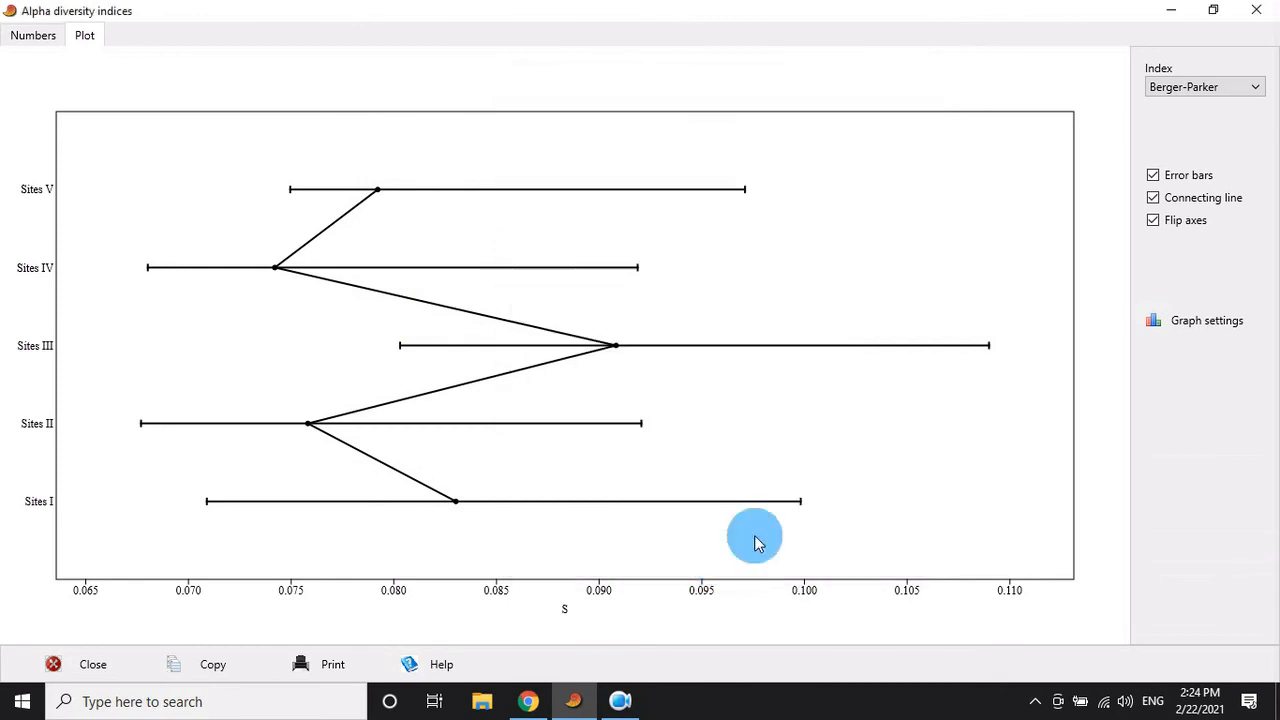
Plot the Chao-1 index and export its graph to the Desktop as a JPG named Chao
click(1238, 89)
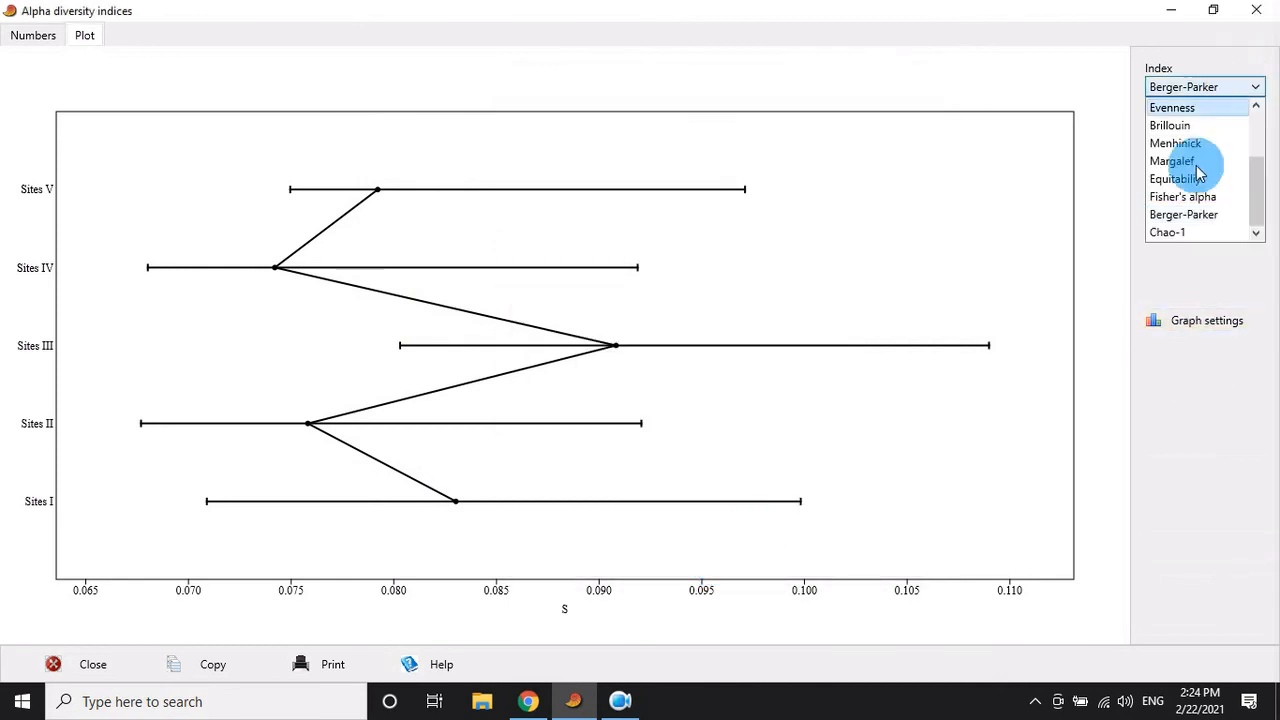
click(1186, 232)
click(1183, 320)
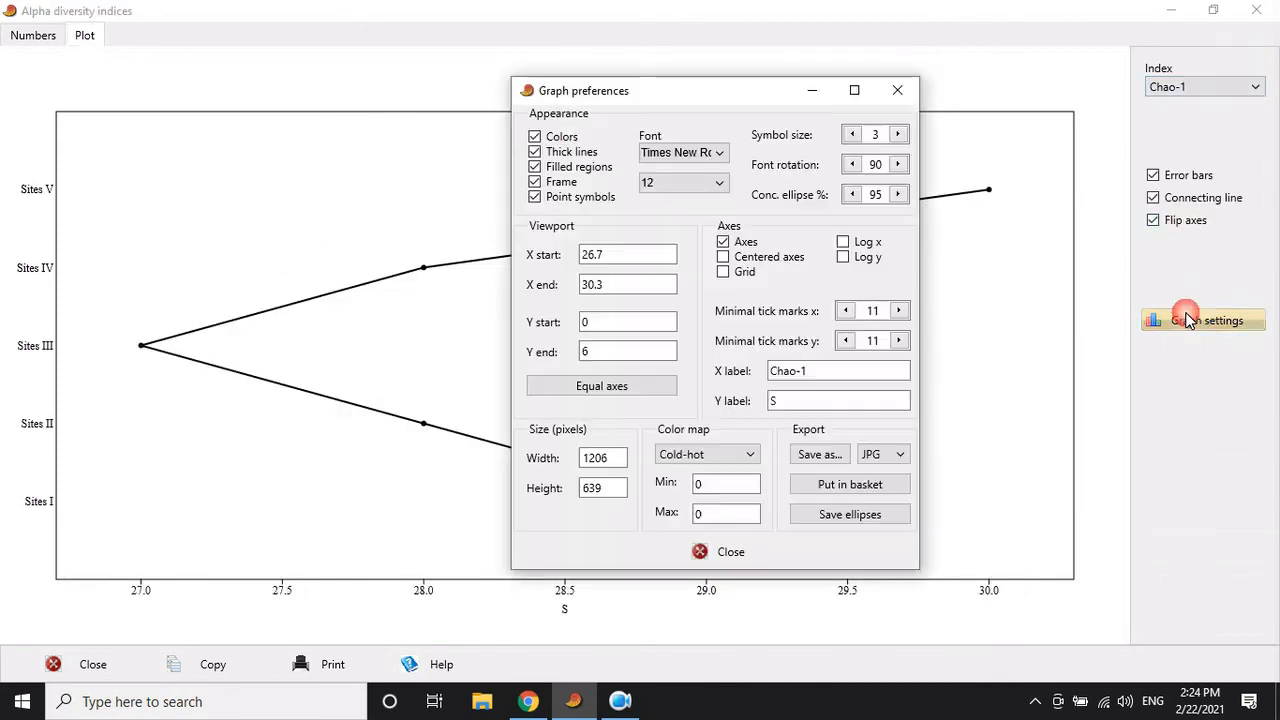
click(828, 457)
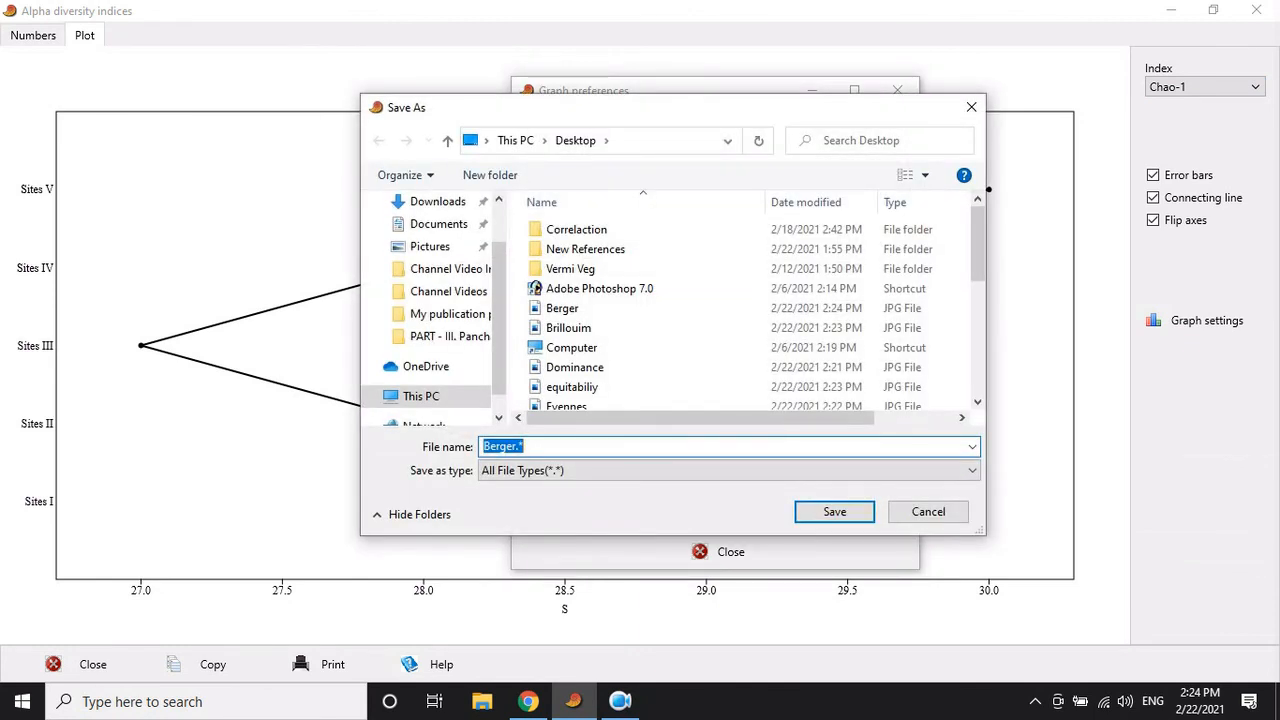
text(Chao)
click(868, 513)
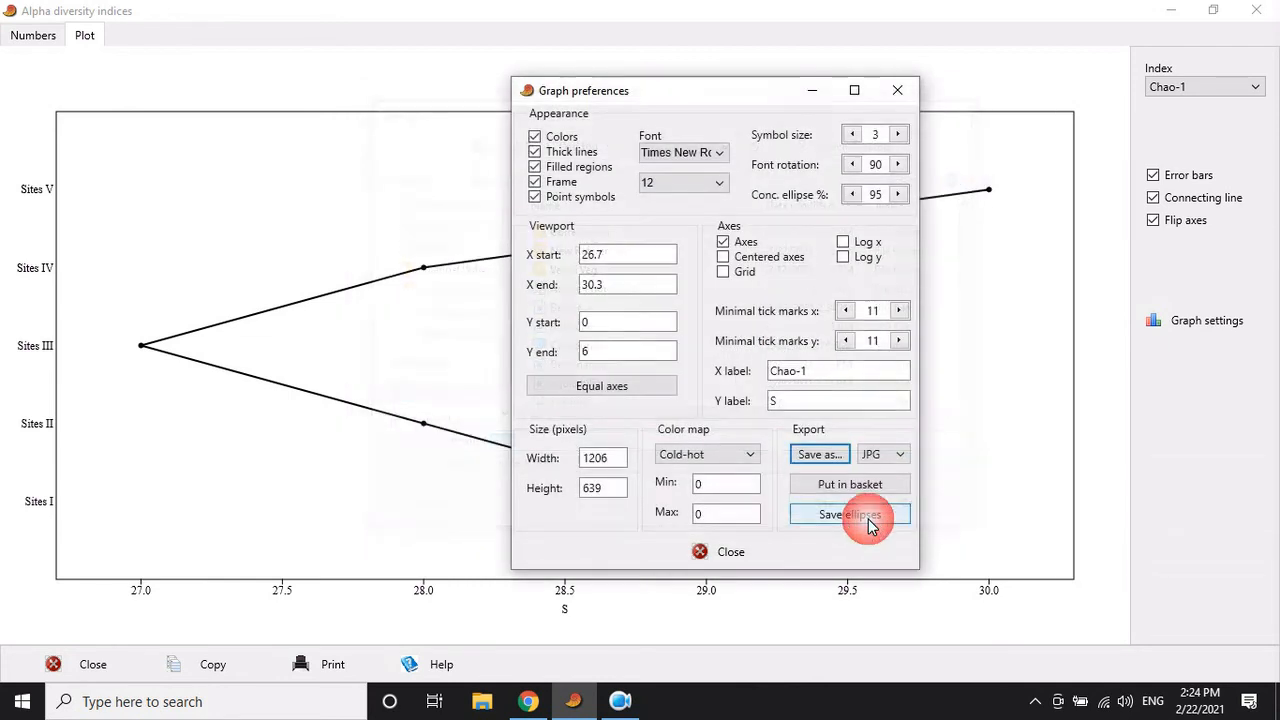
Close the graph preferences and review the numeric table of diversity indices with lower and upper limits for each site
click(731, 553)
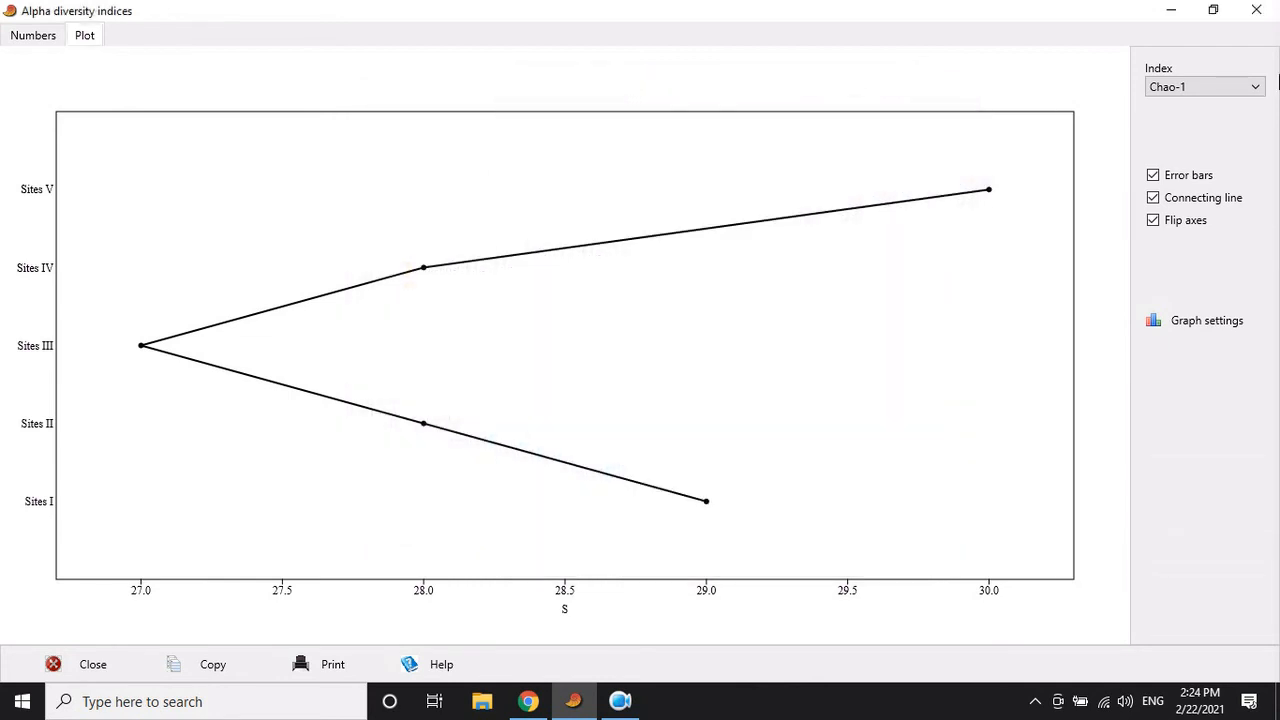
click(28, 40)
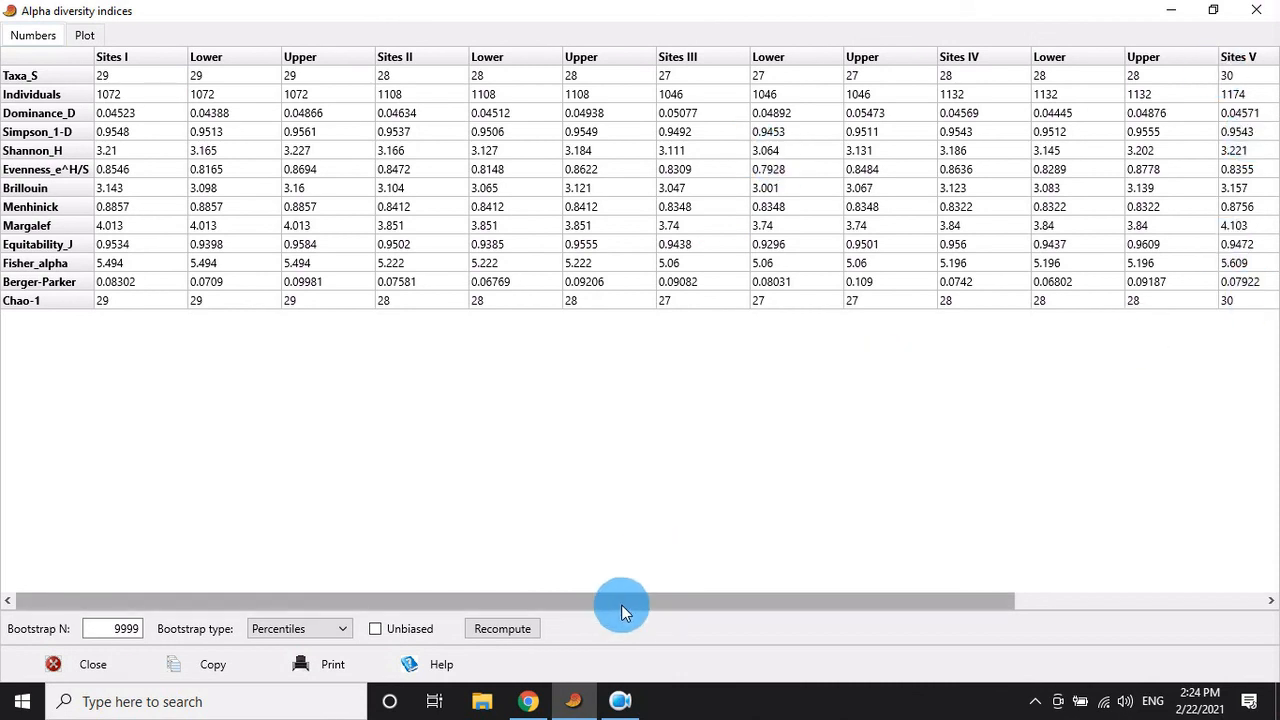
drag(623, 602, 502, 620)
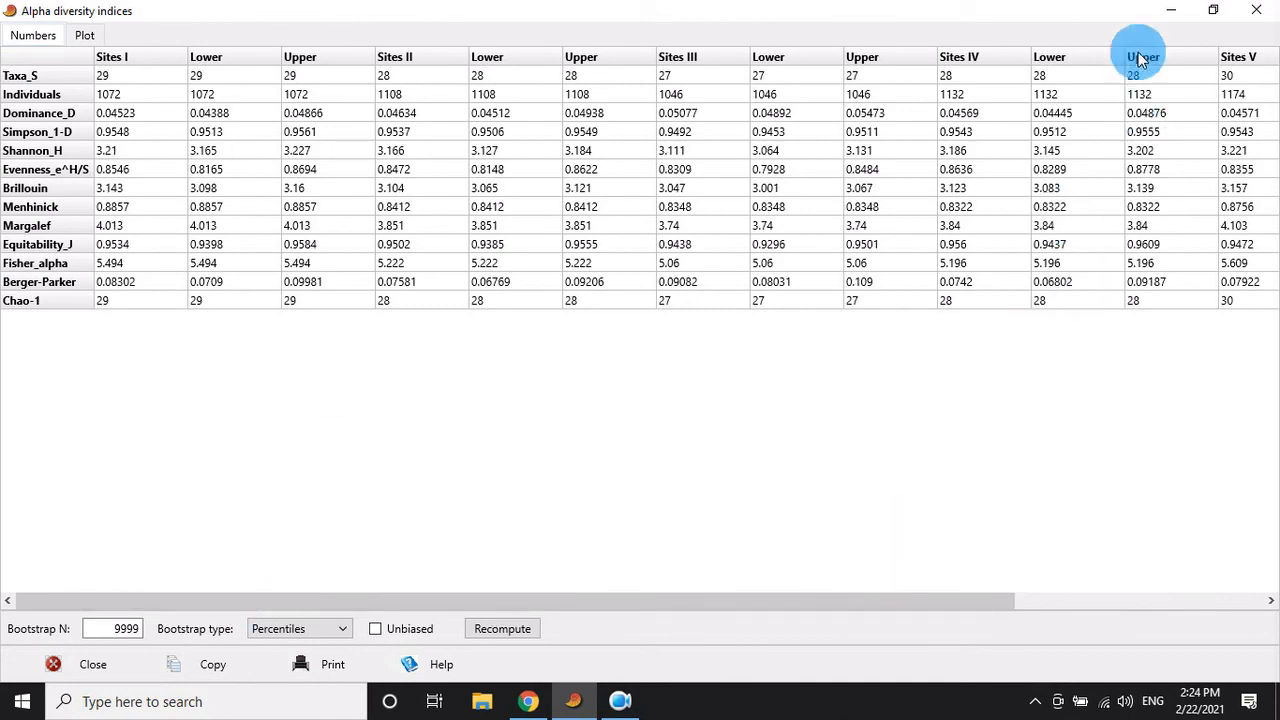
Minimize the diversity results and the spider data sheet, and open the exported Taxa S.jpg from the Desktop in Photos
click(1172, 12)
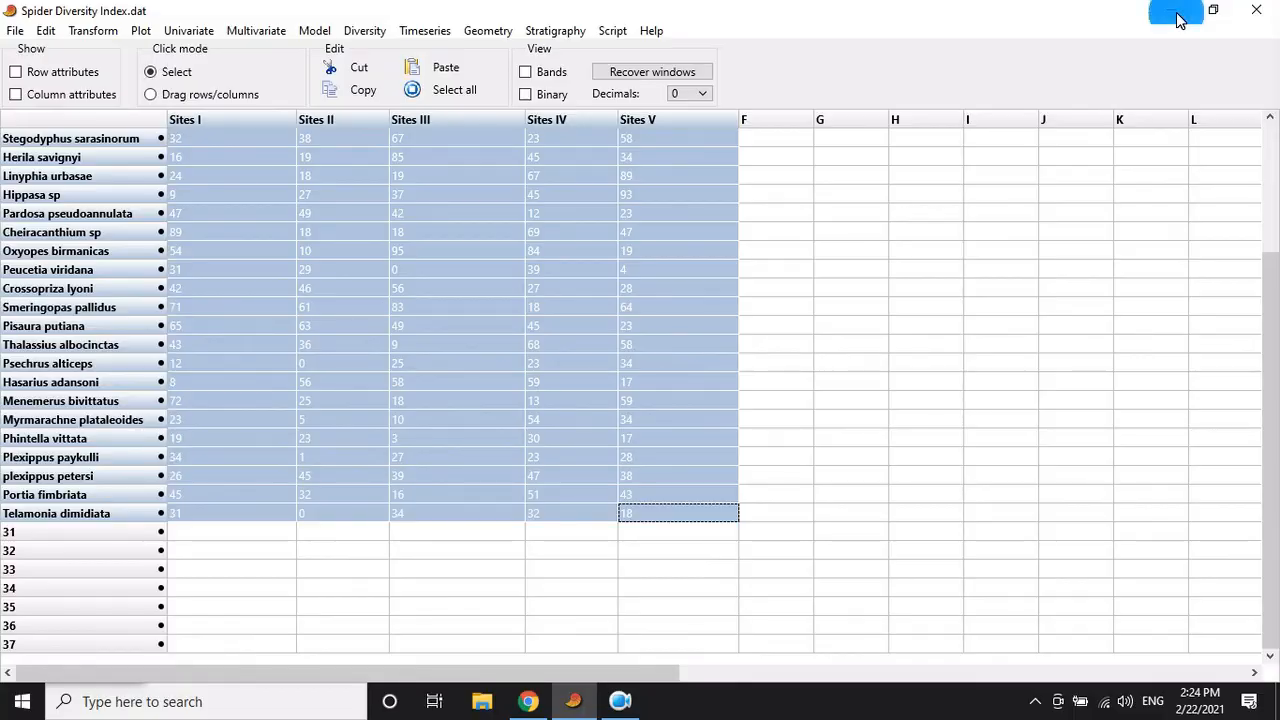
click(1175, 14)
click(817, 364)
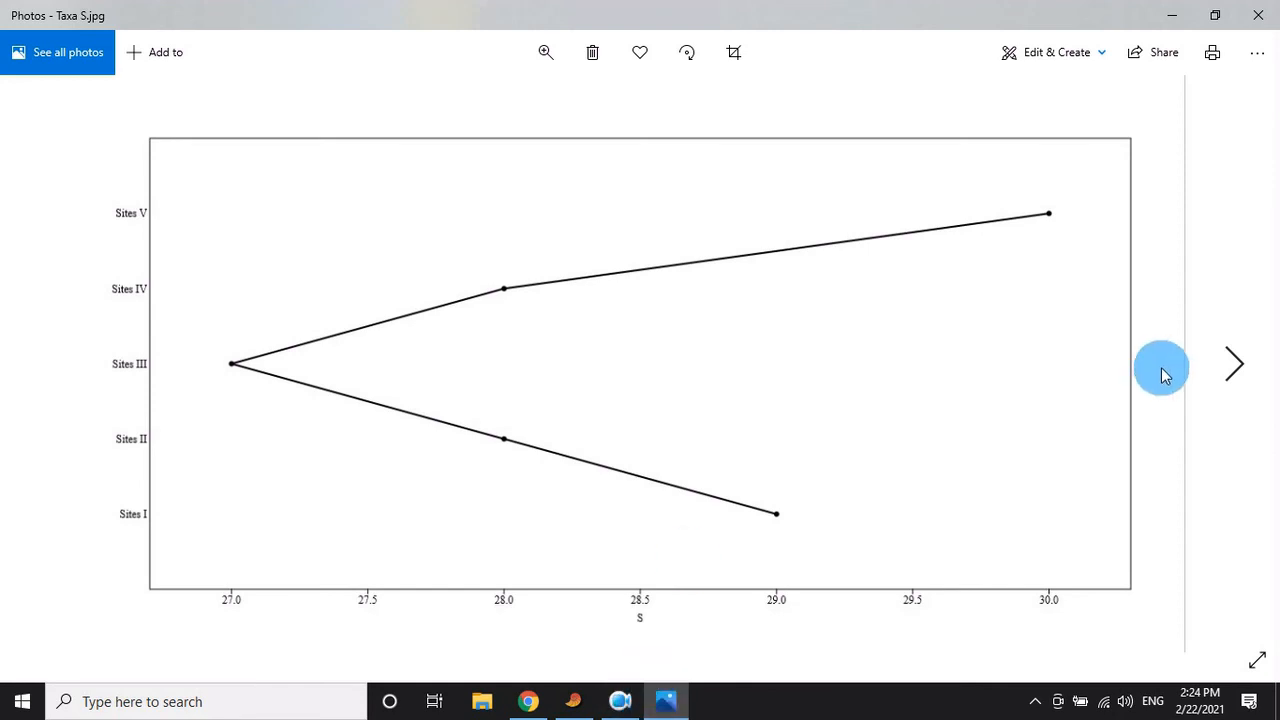
Browse through the exported index plot images following Taxa S, from TIndividuals.jpg to equitabiliy.jpg
click(1236, 365)
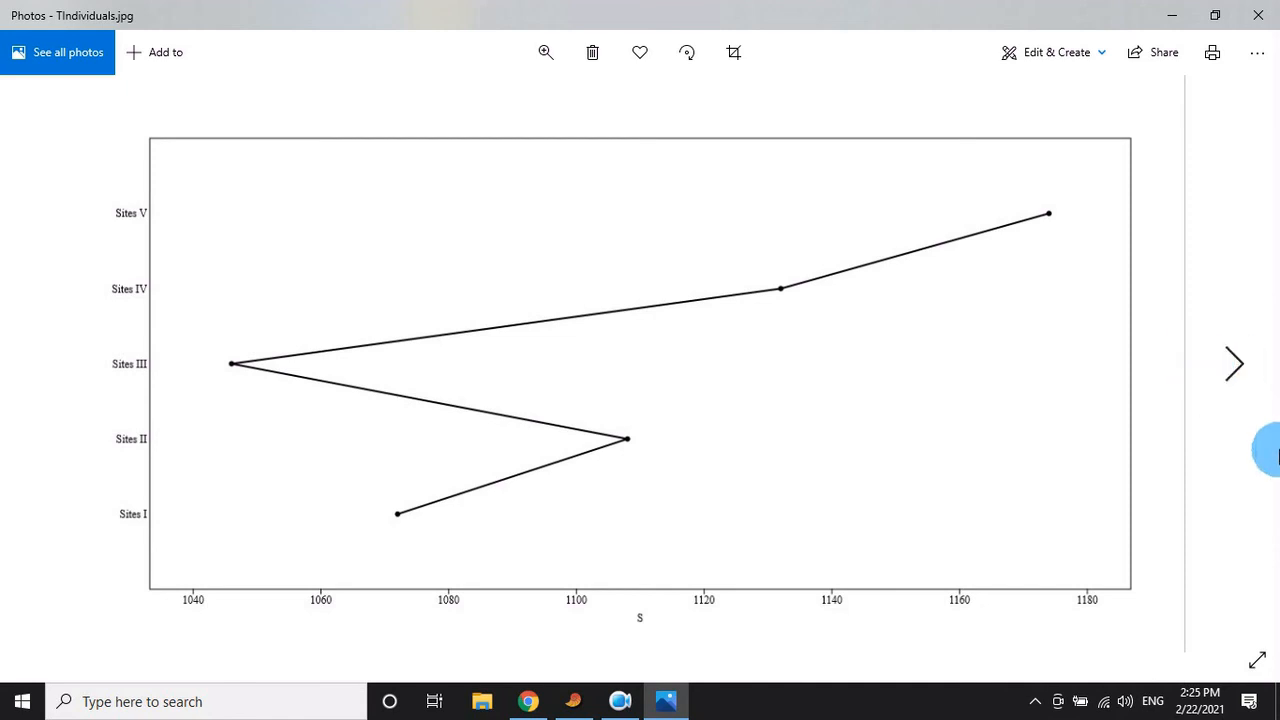
click(1240, 362)
click(1241, 363)
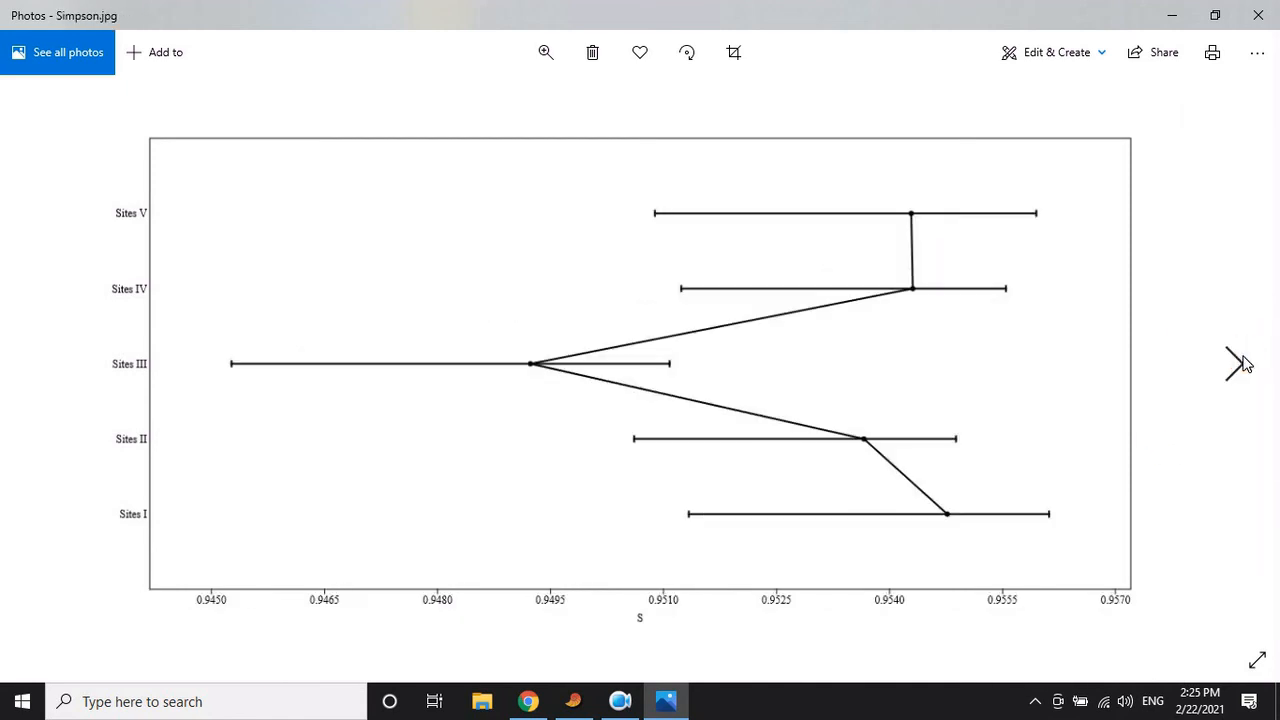
click(1242, 362)
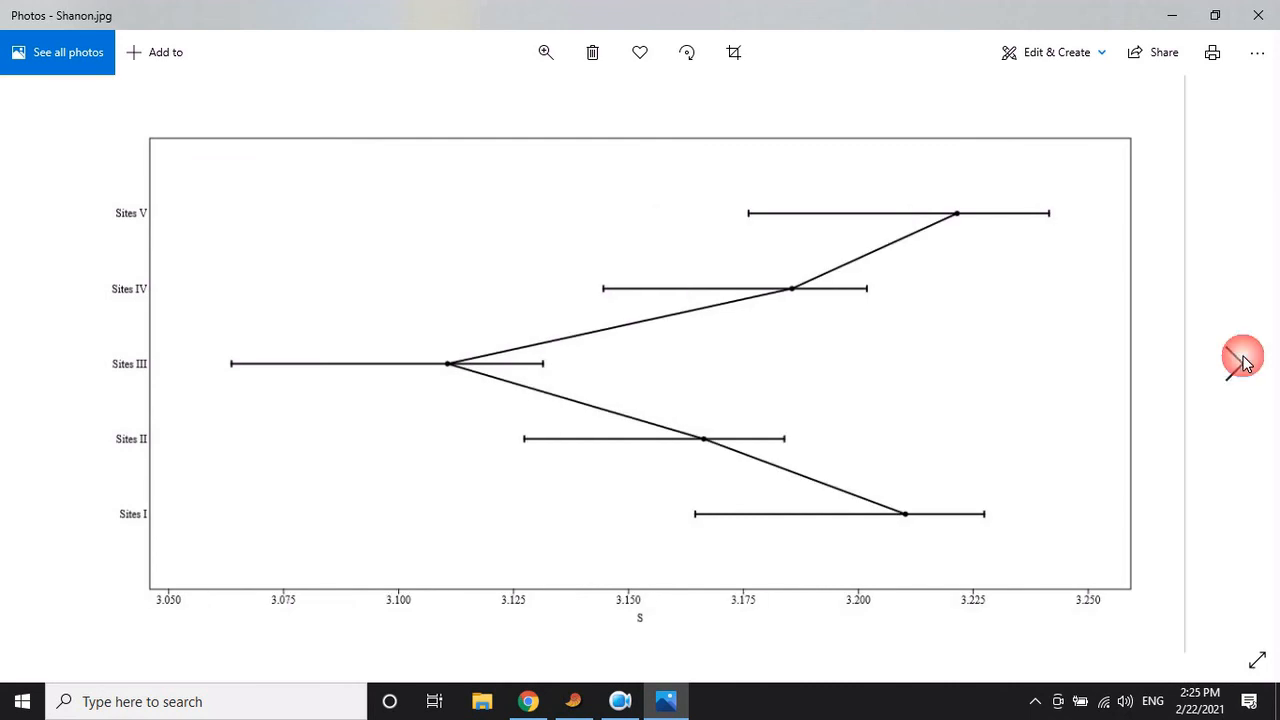
click(1242, 362)
click(1242, 363)
click(1242, 362)
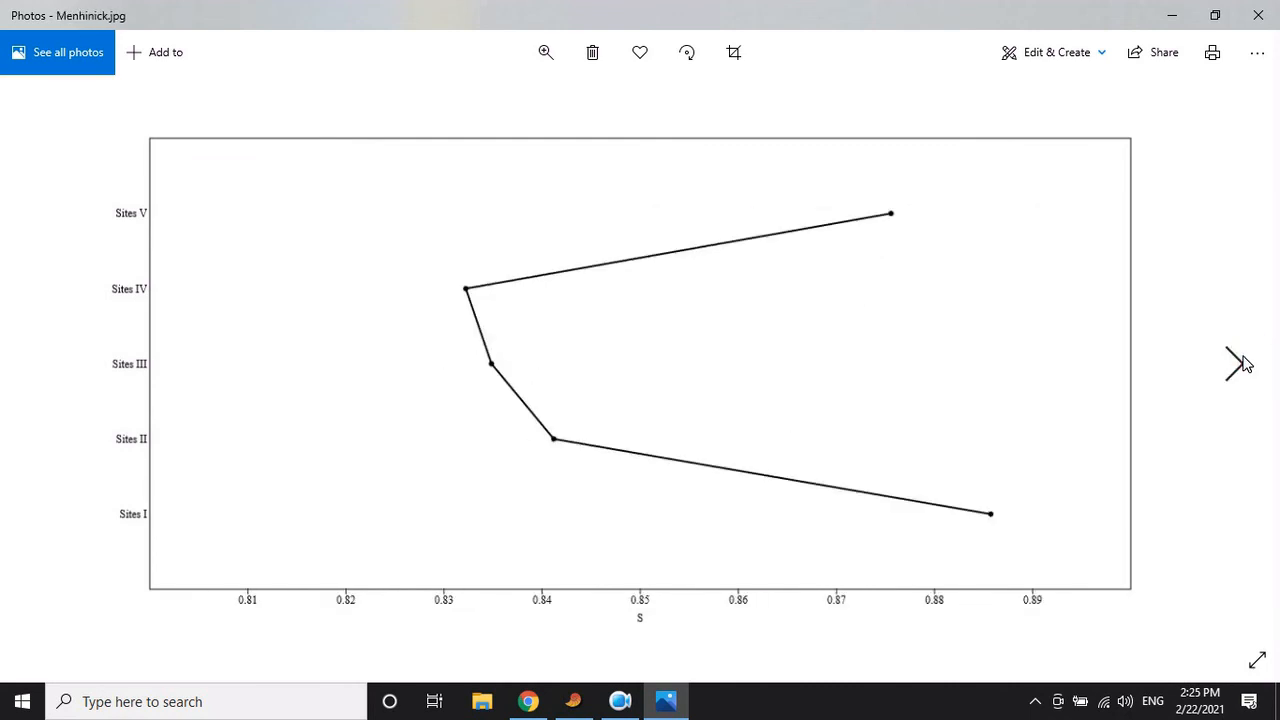
click(1242, 362)
click(1242, 362)
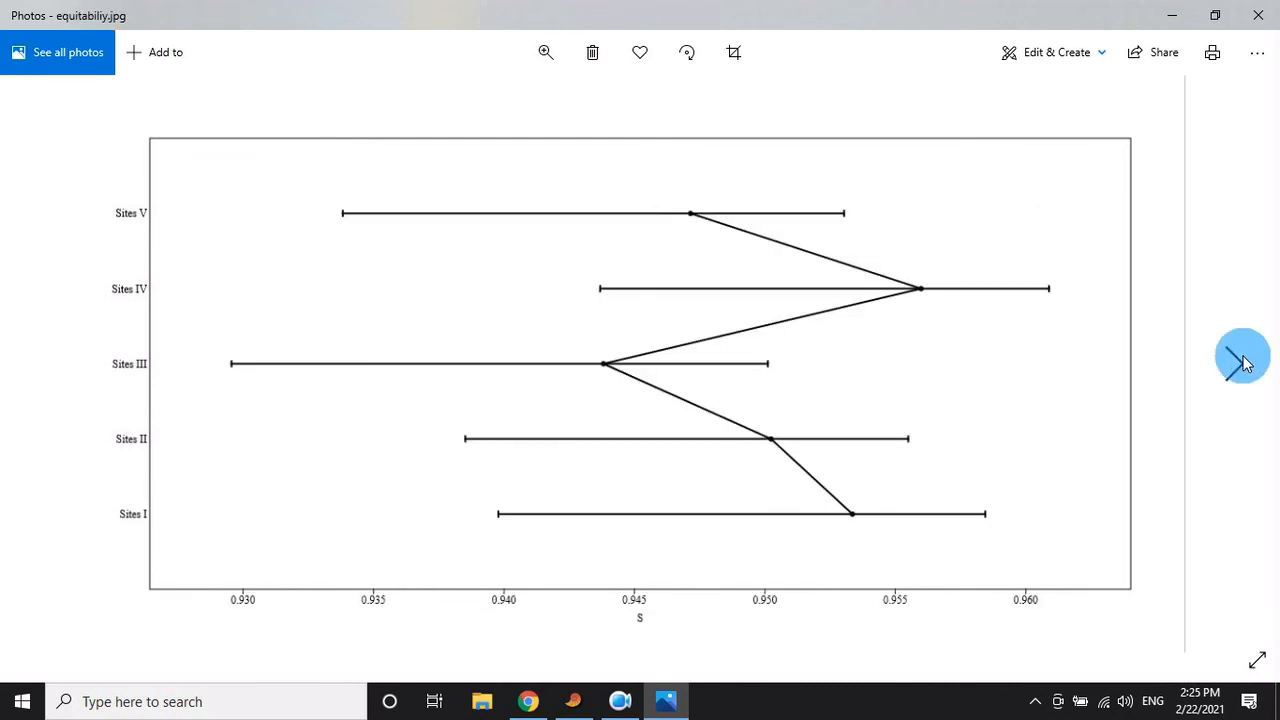